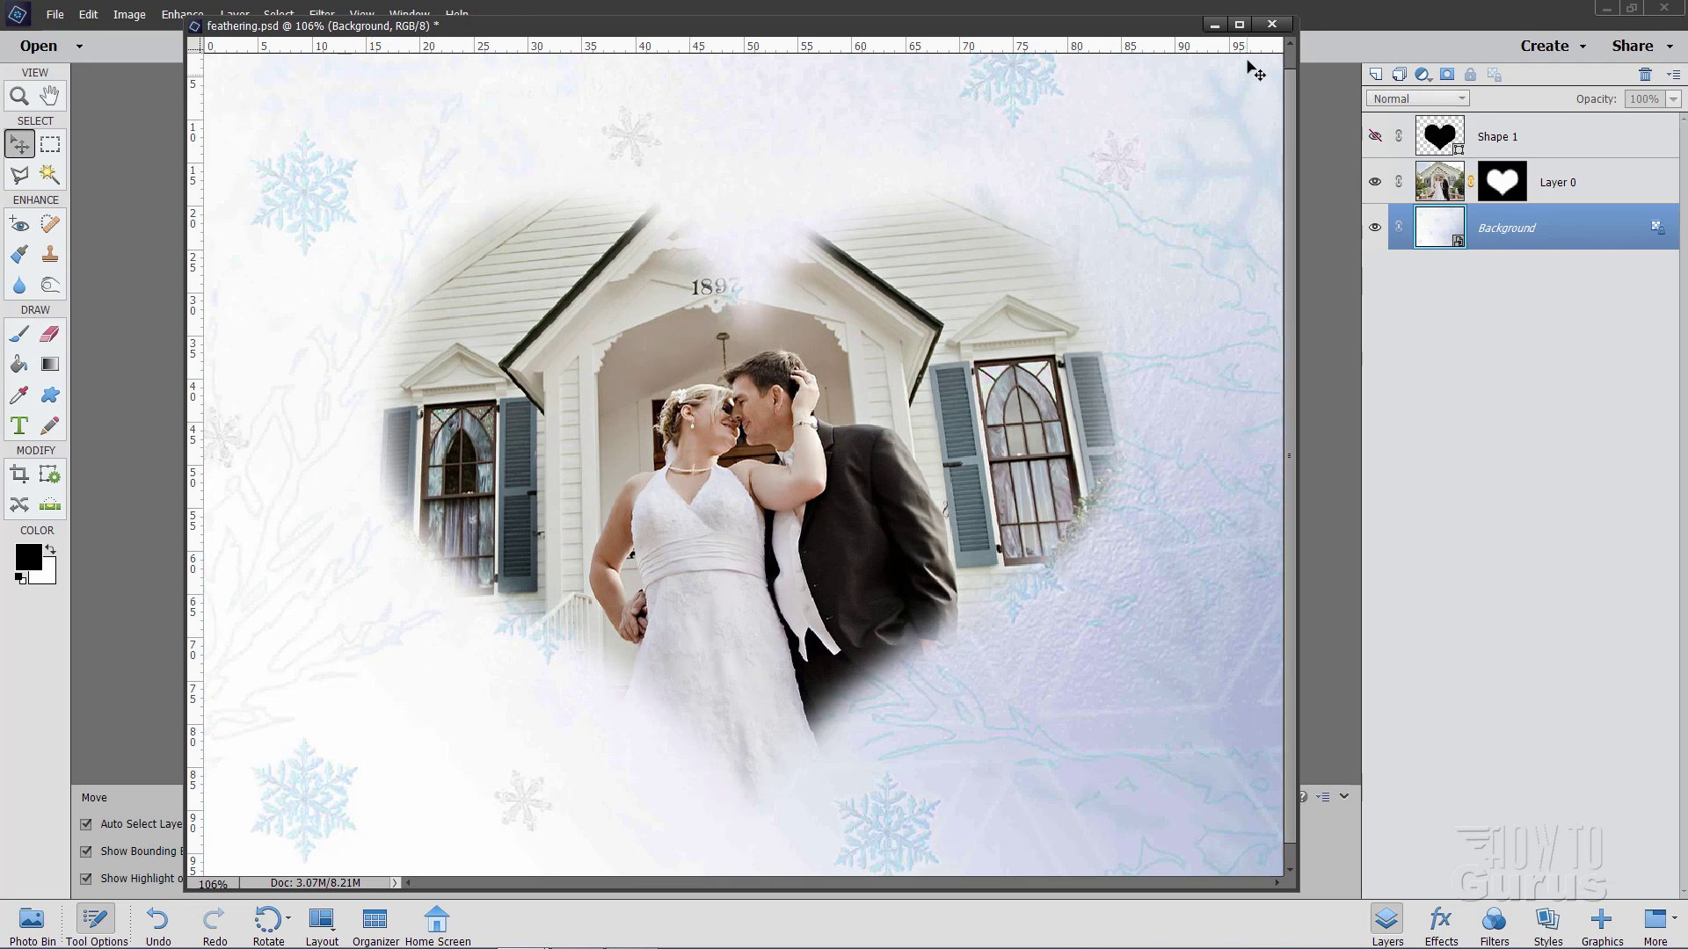
# Close feathering.psd, then open church-458082_1920.jpg from recent files and centre its window
pyautogui.click(1272, 25)
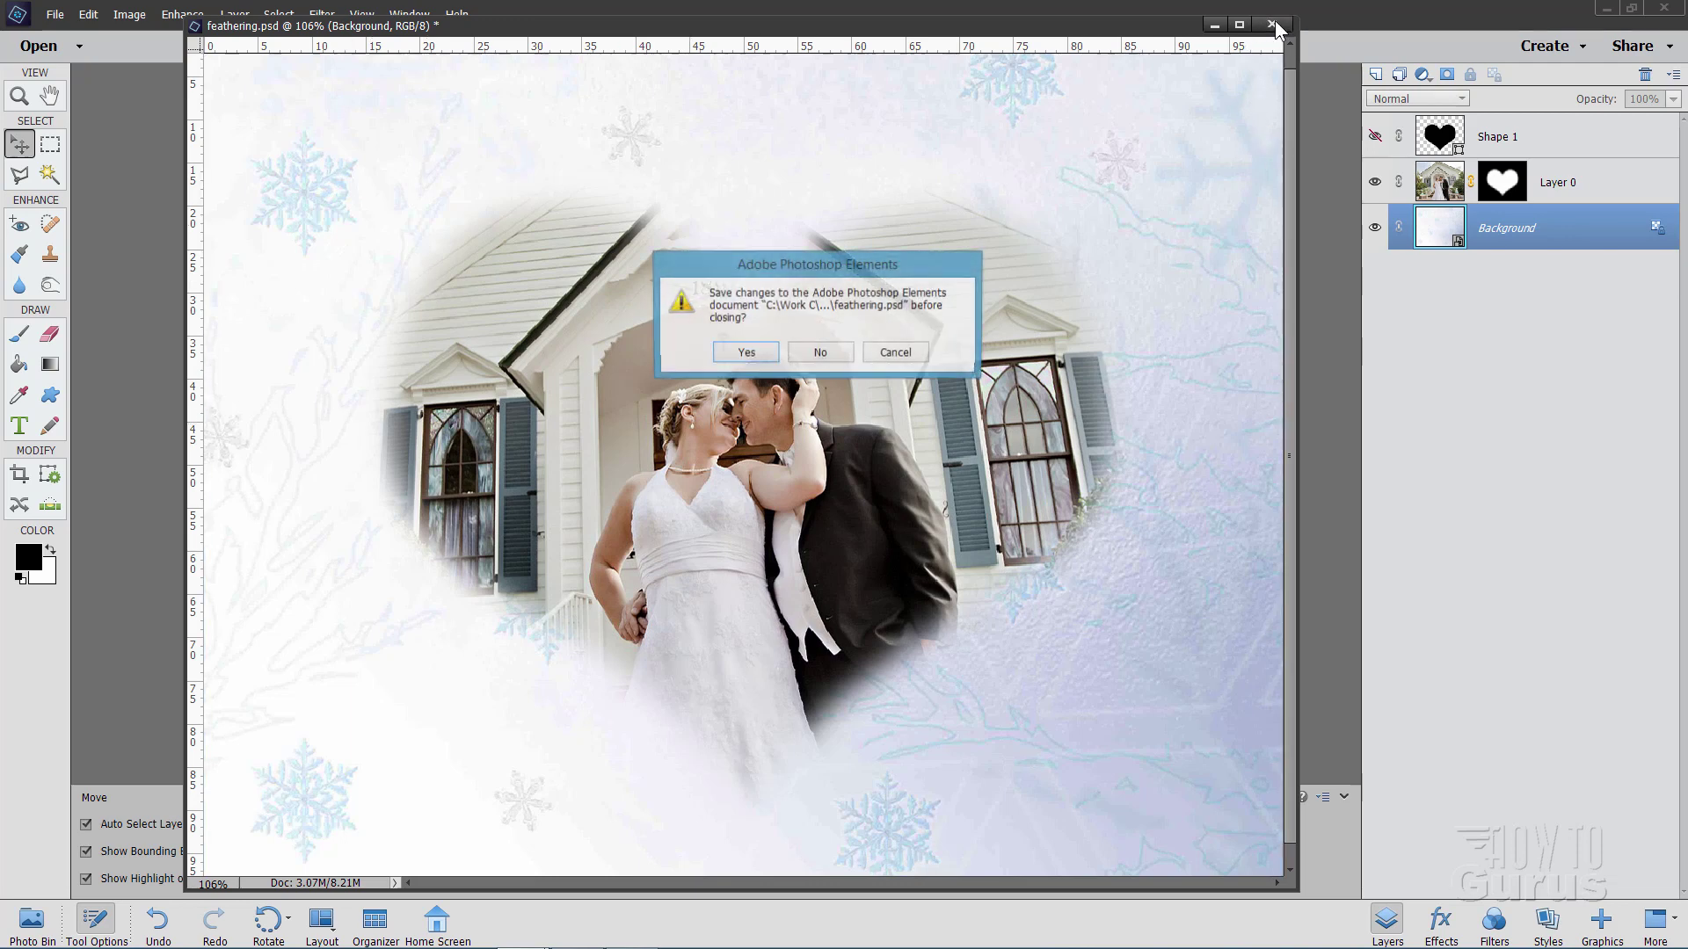
pyautogui.click(747, 353)
pyautogui.click(54, 14)
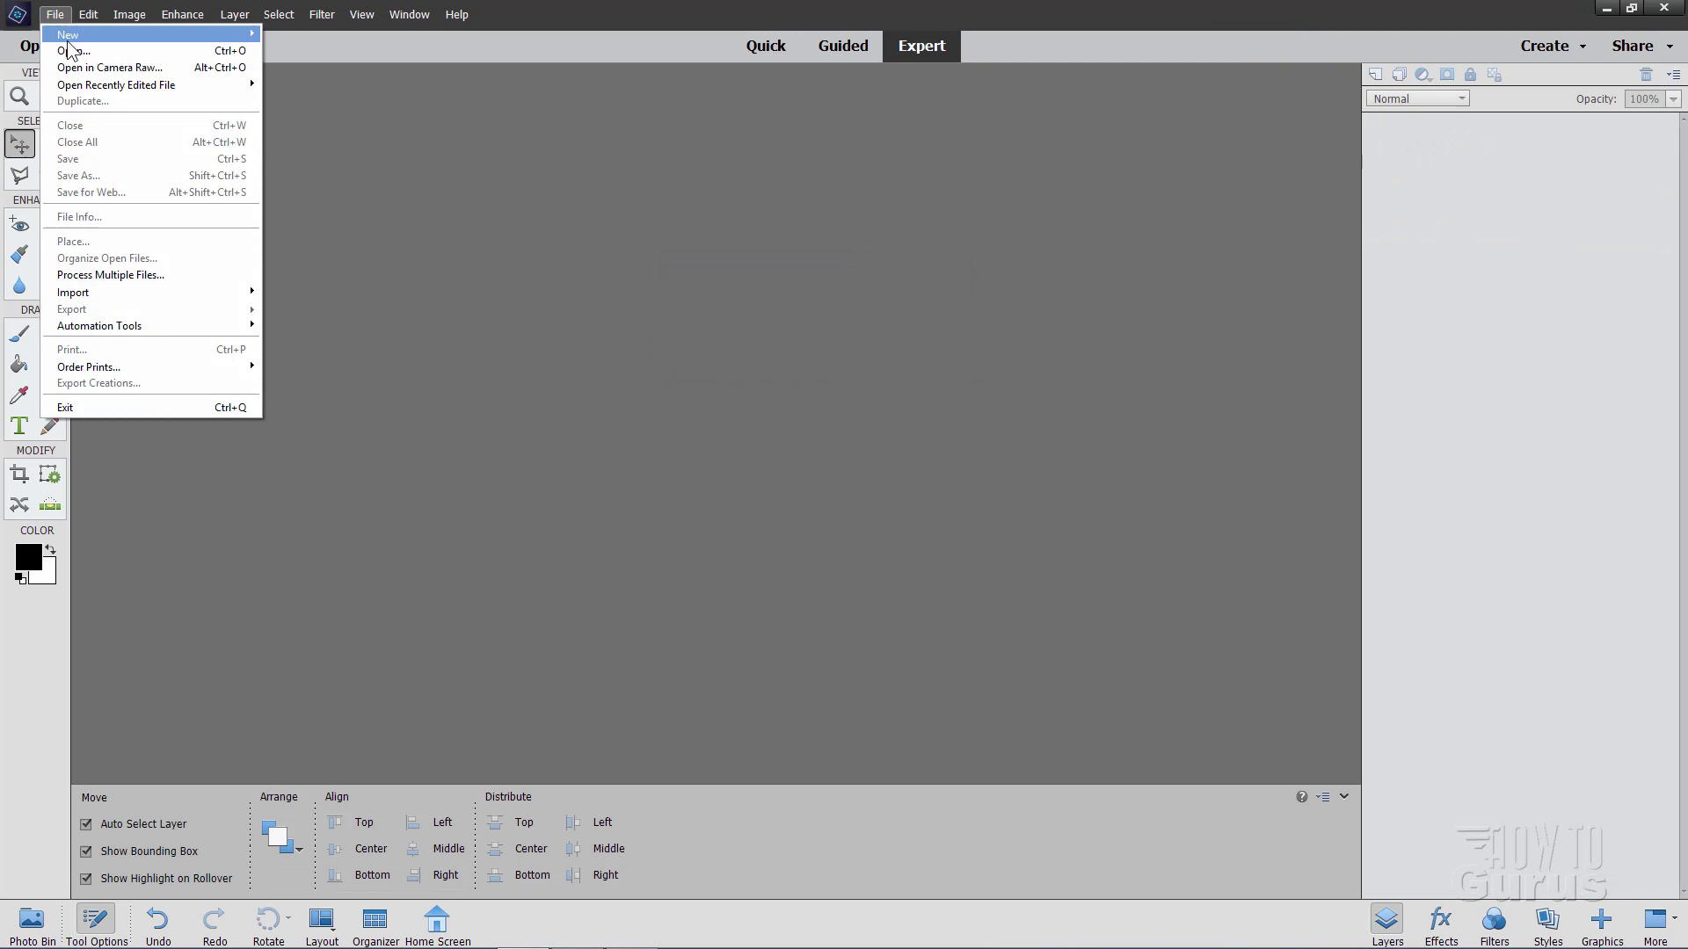
pyautogui.moveTo(102, 82)
pyautogui.click(308, 99)
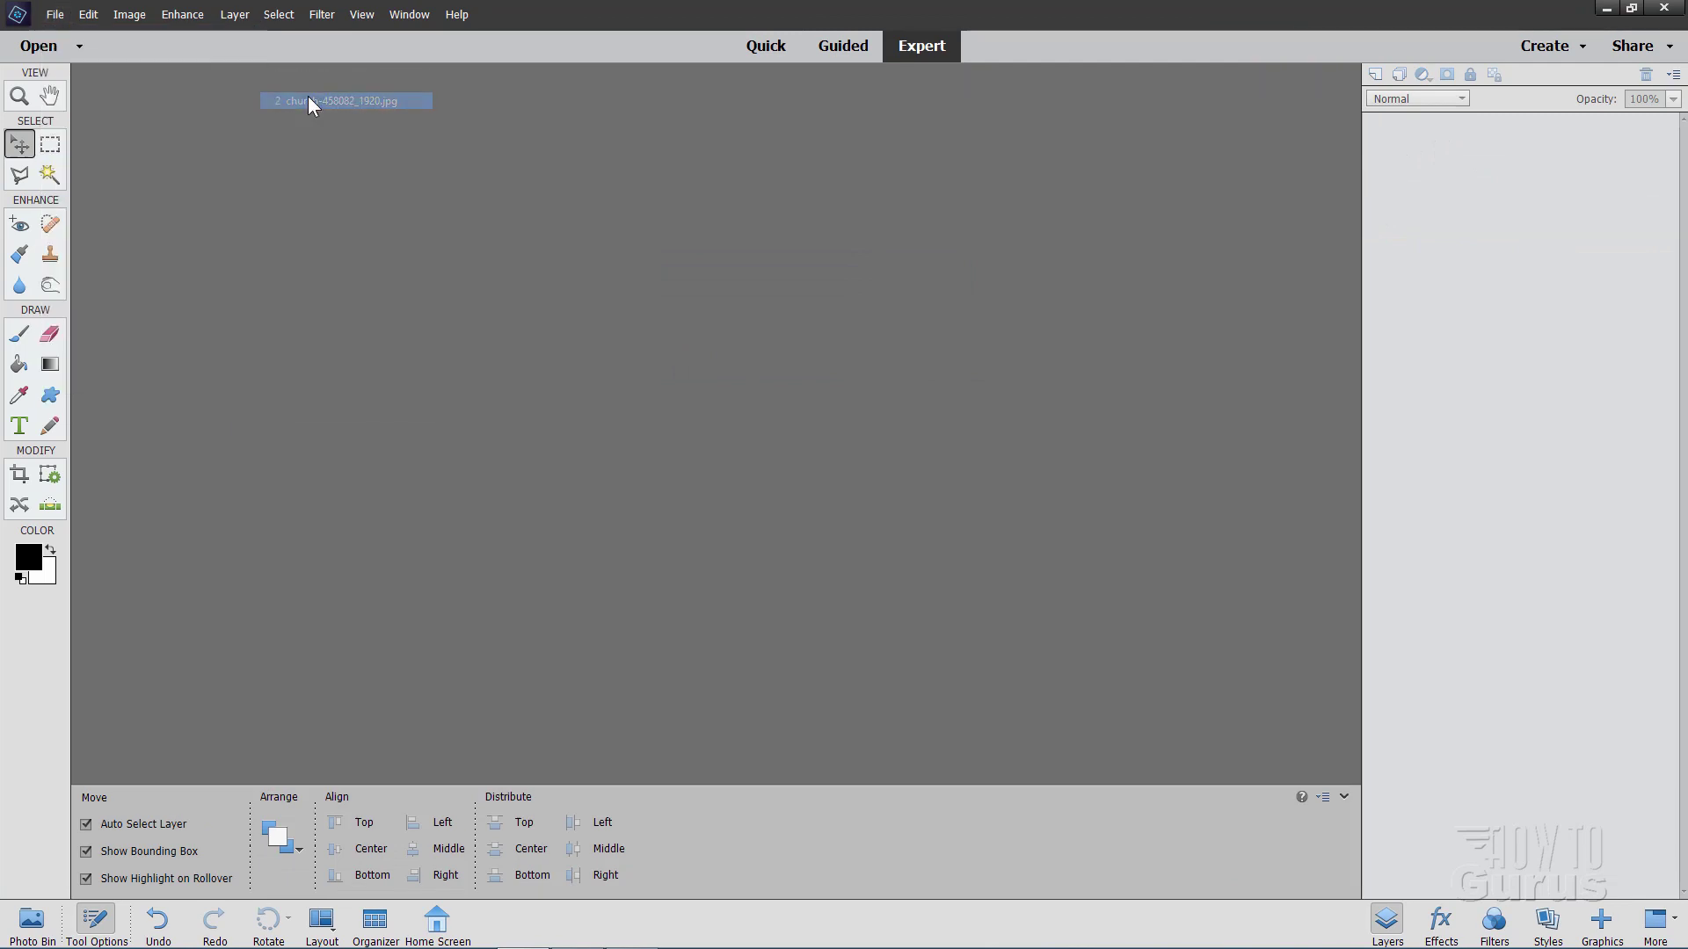
pyautogui.moveTo(325, 76); pyautogui.dragTo(735, 97)
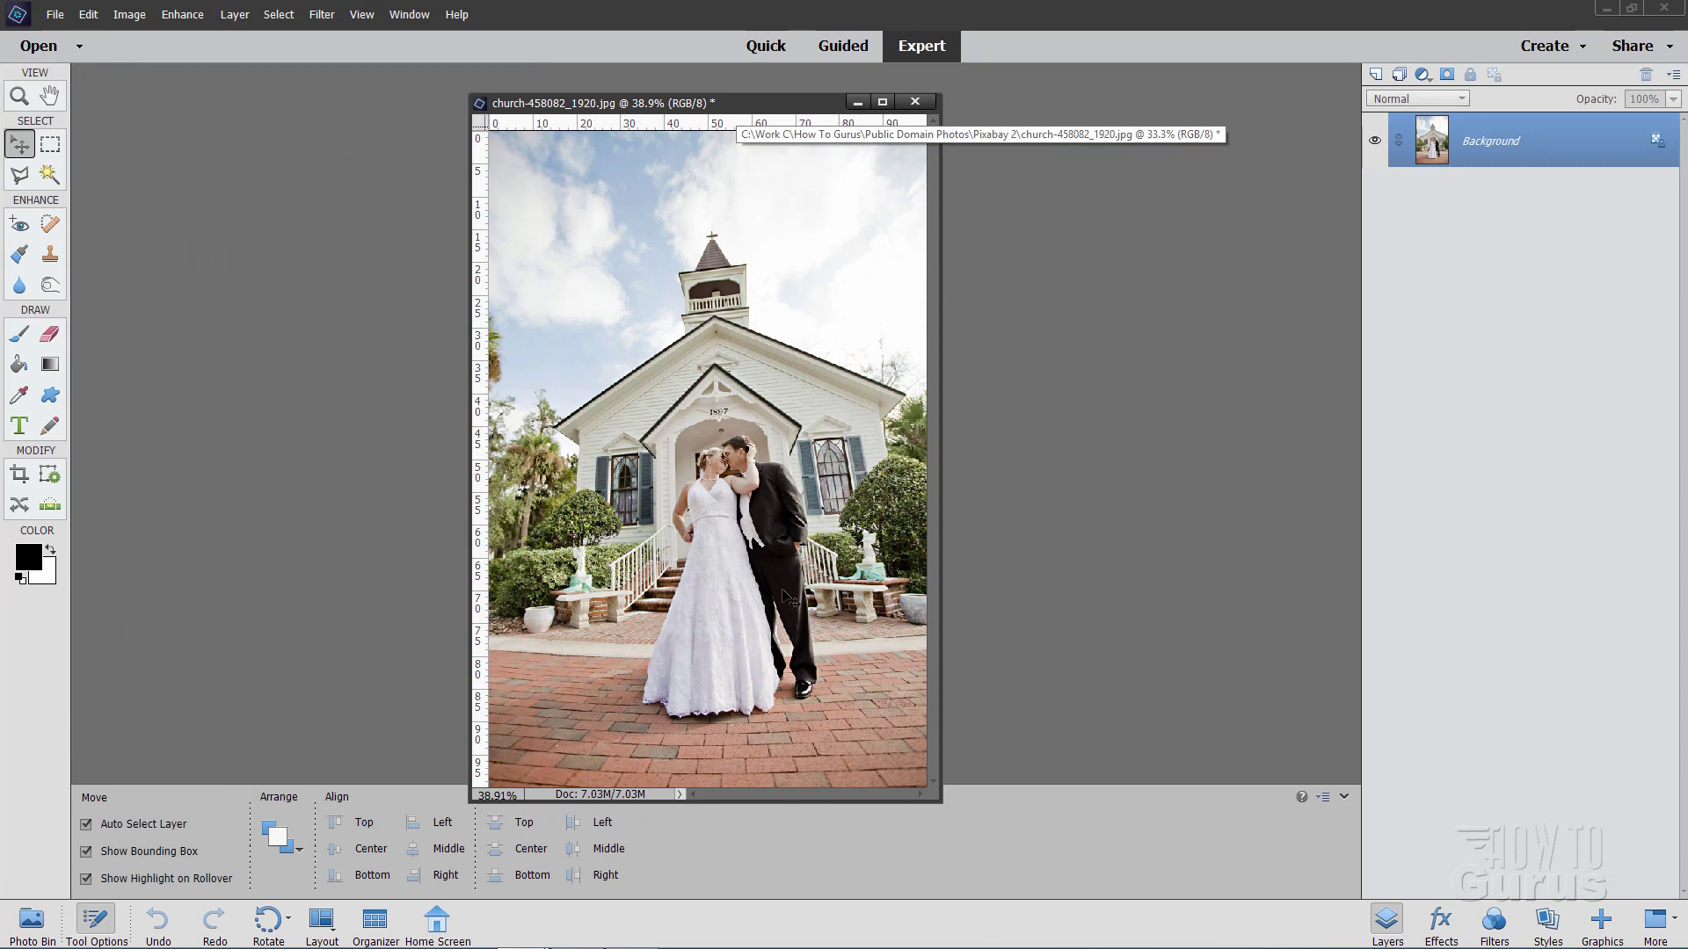
# Dock the church photo and zoom in on the couple to 100%
pyautogui.doubleClick(744, 102)
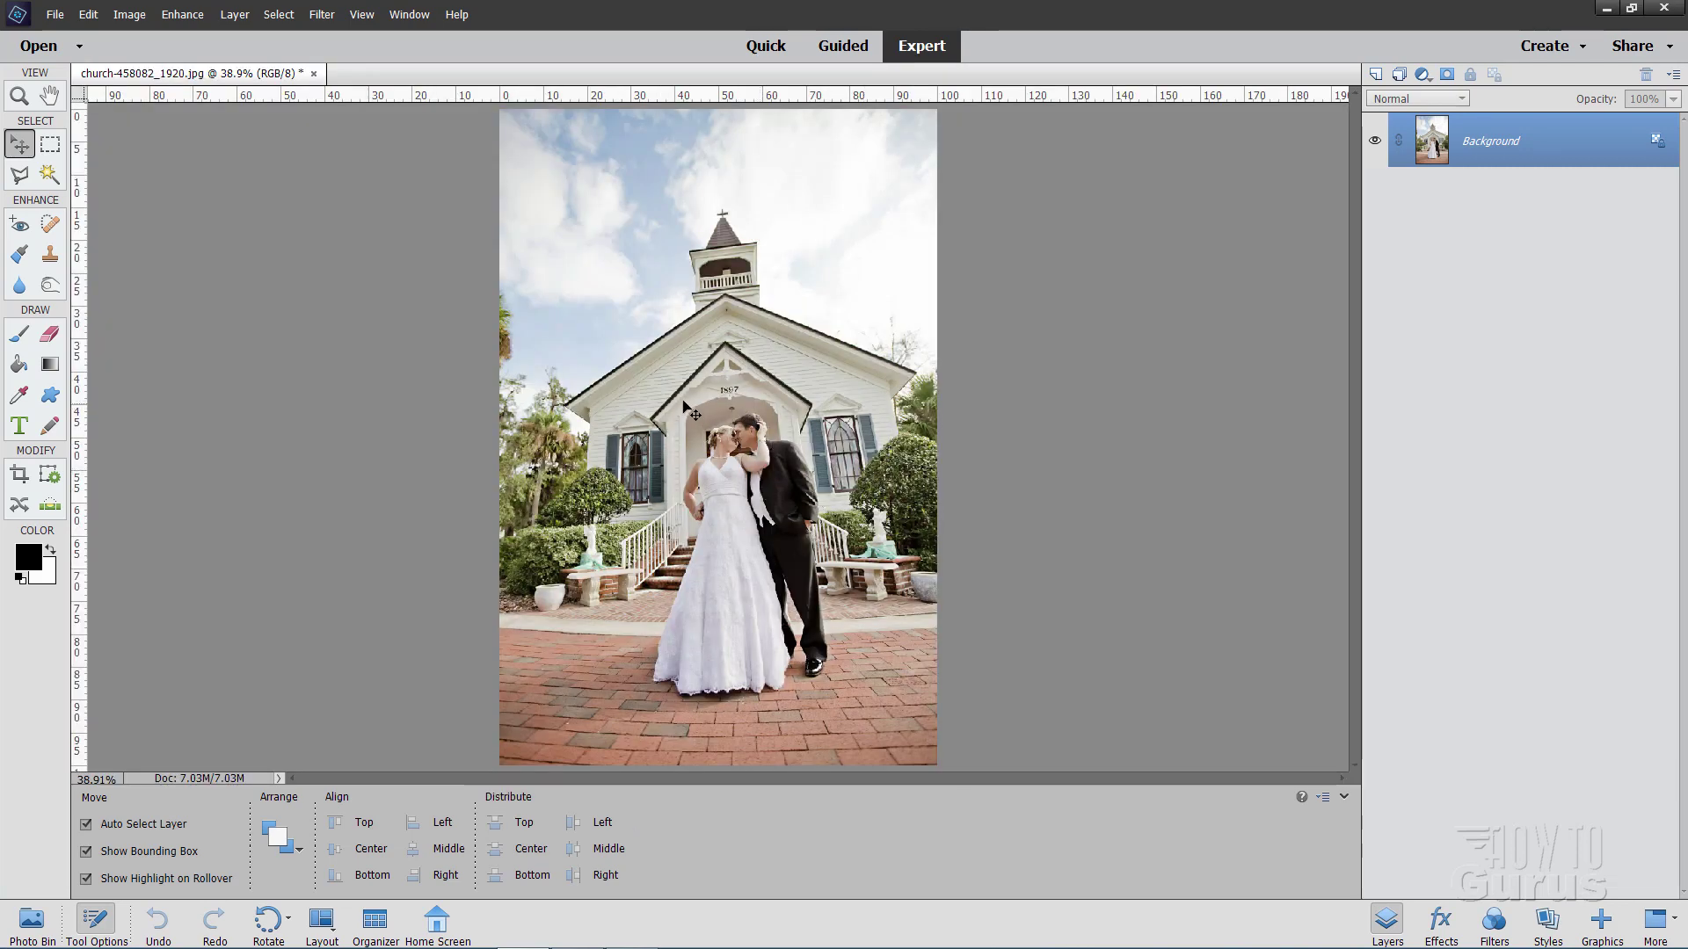
pyautogui.click(18, 96)
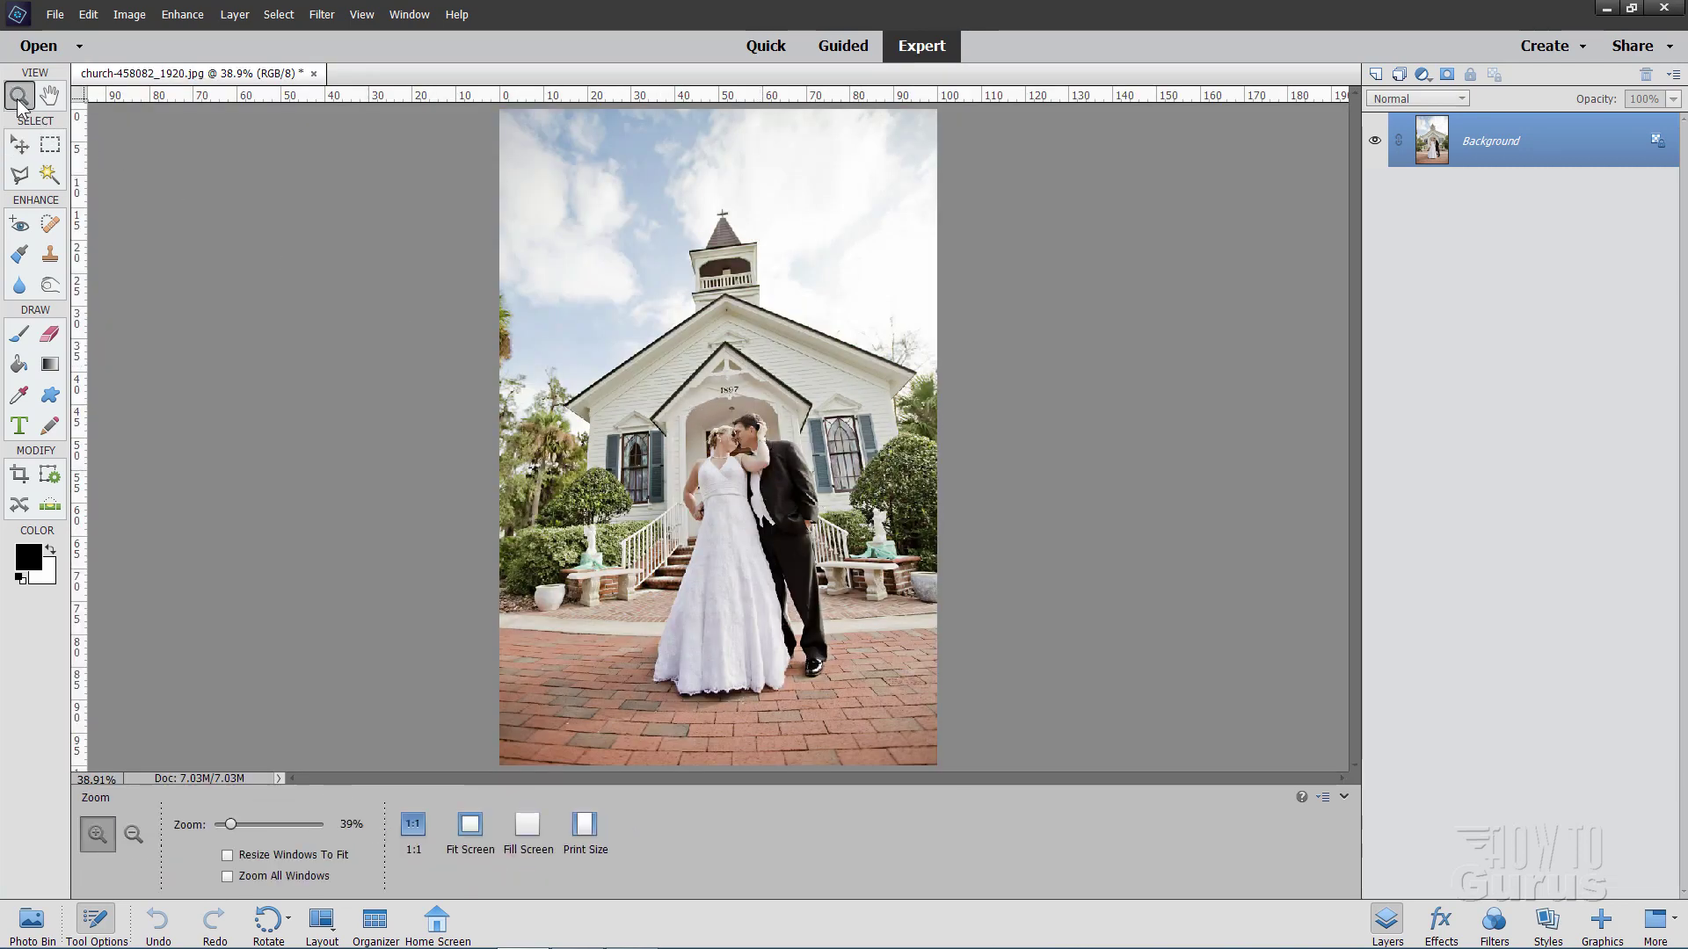
pyautogui.click(729, 476)
pyautogui.click(730, 475)
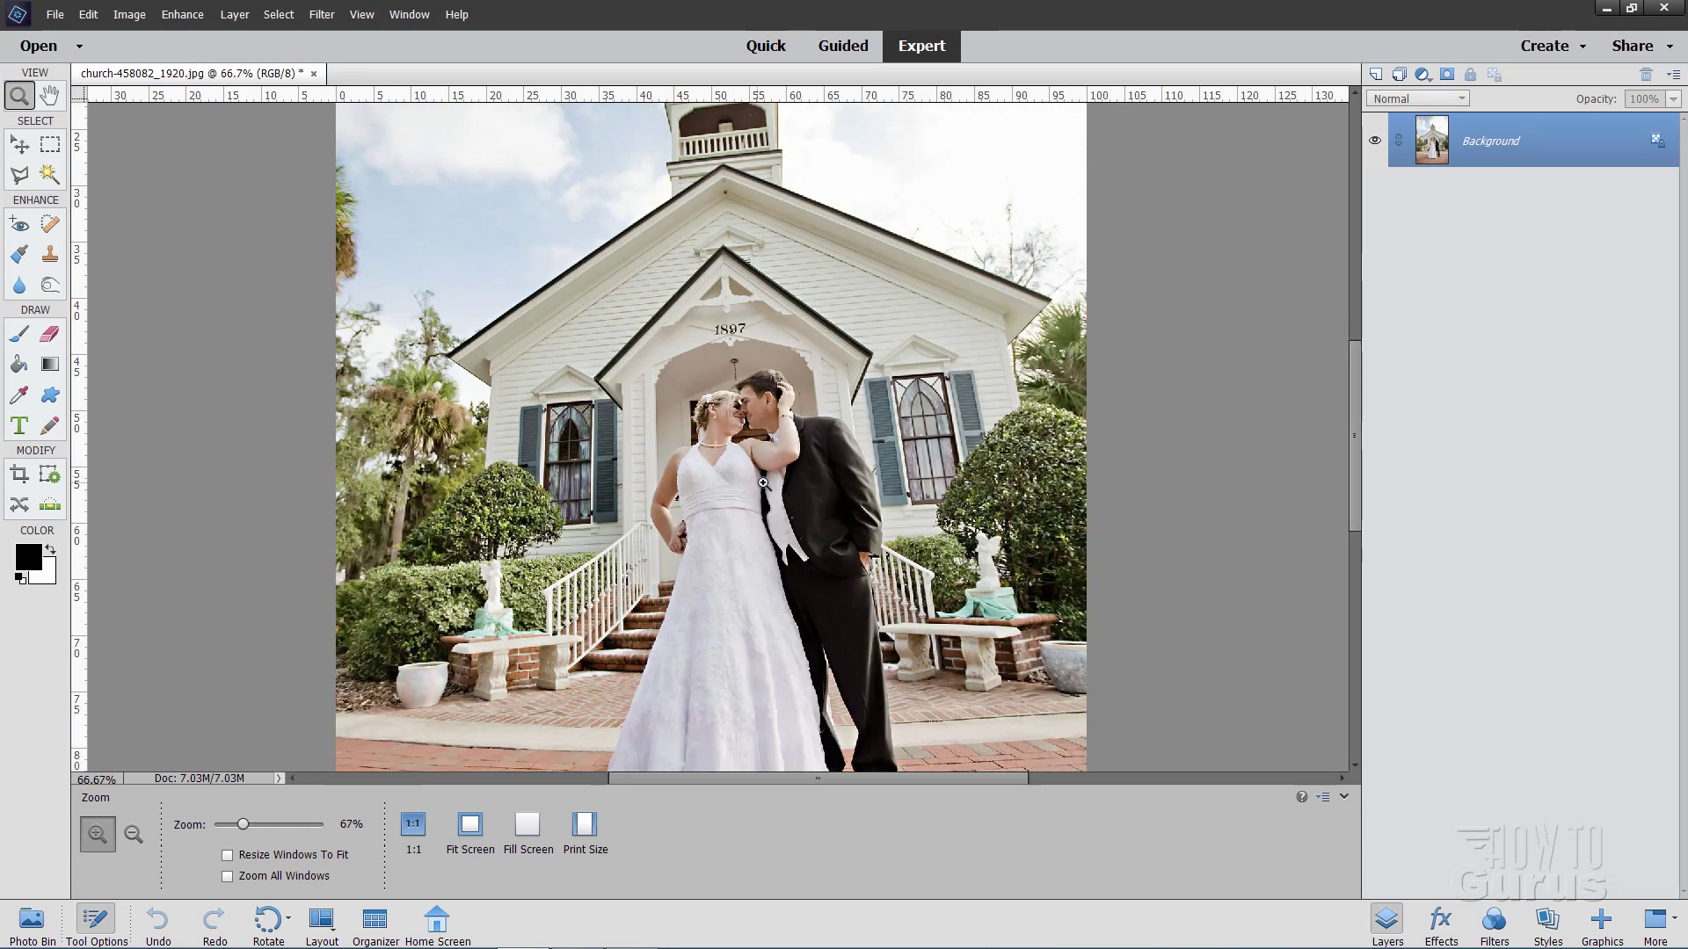
pyautogui.click(763, 482)
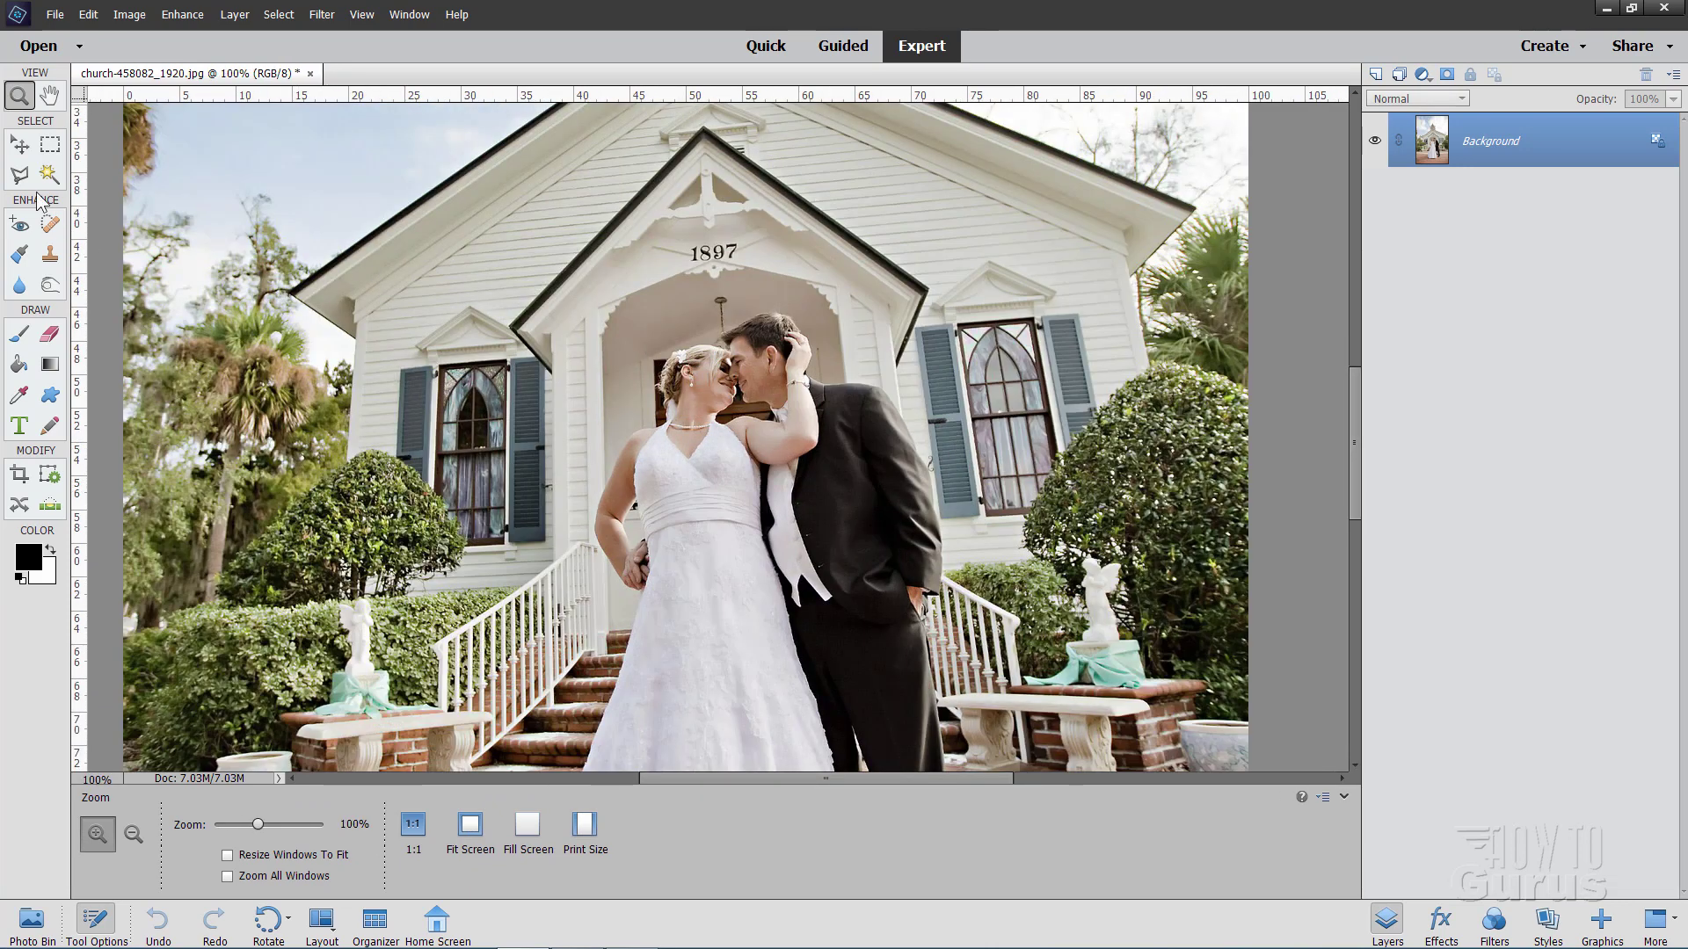
pyautogui.click(20, 148)
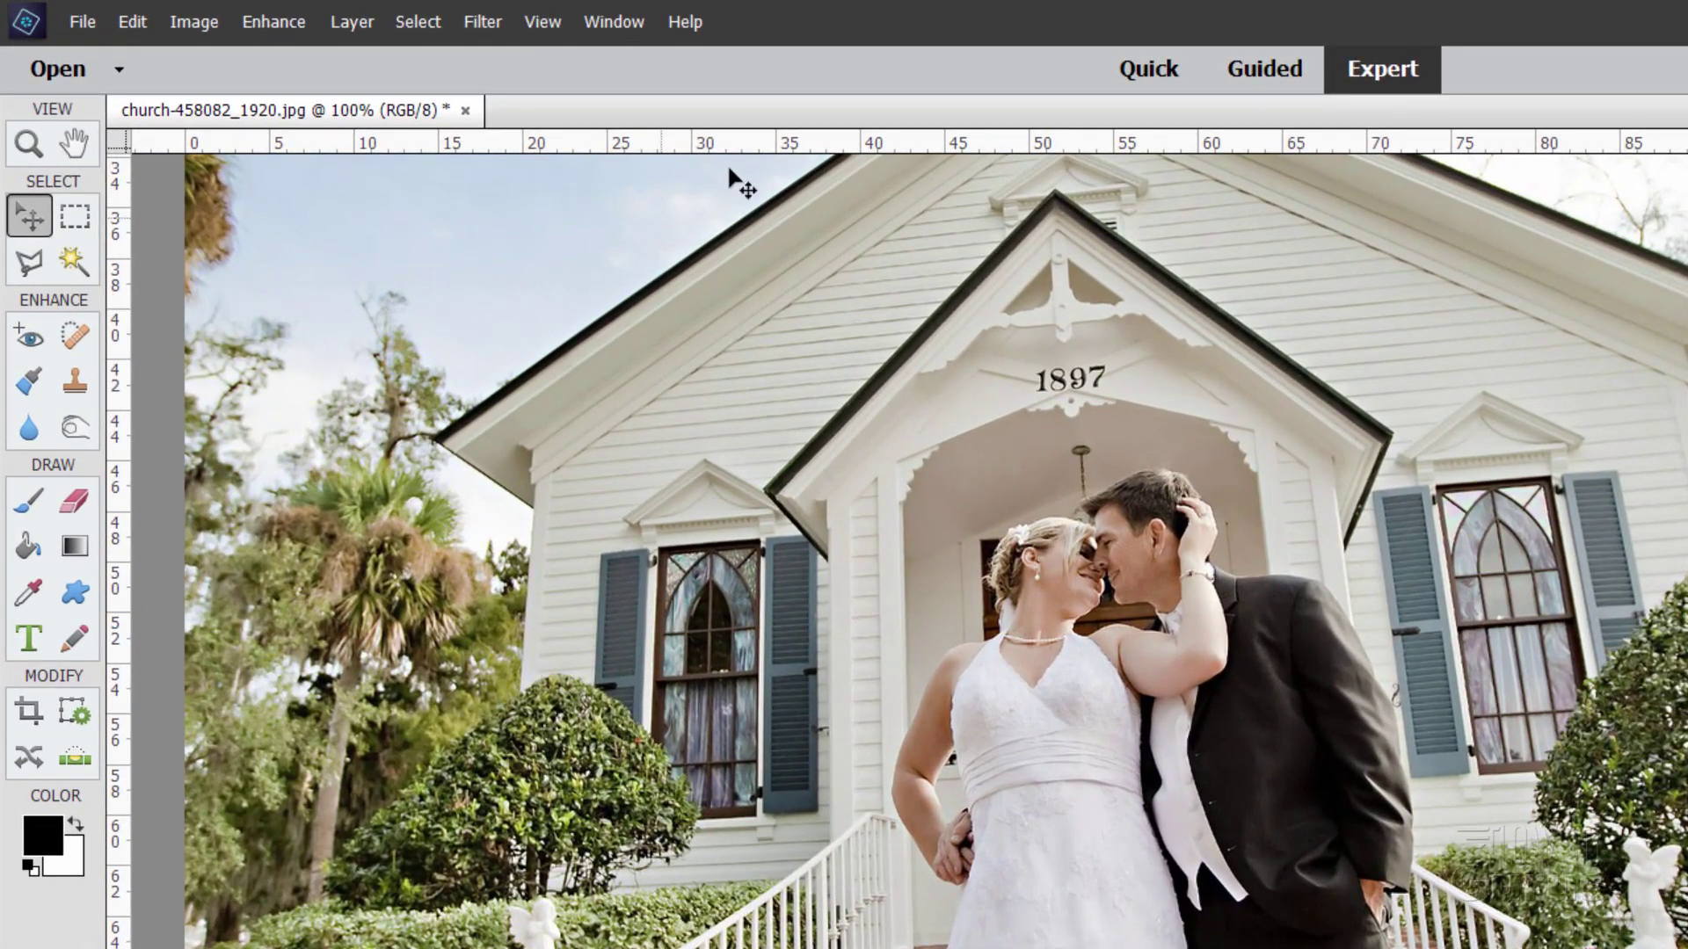
pyautogui.click(549, 22)
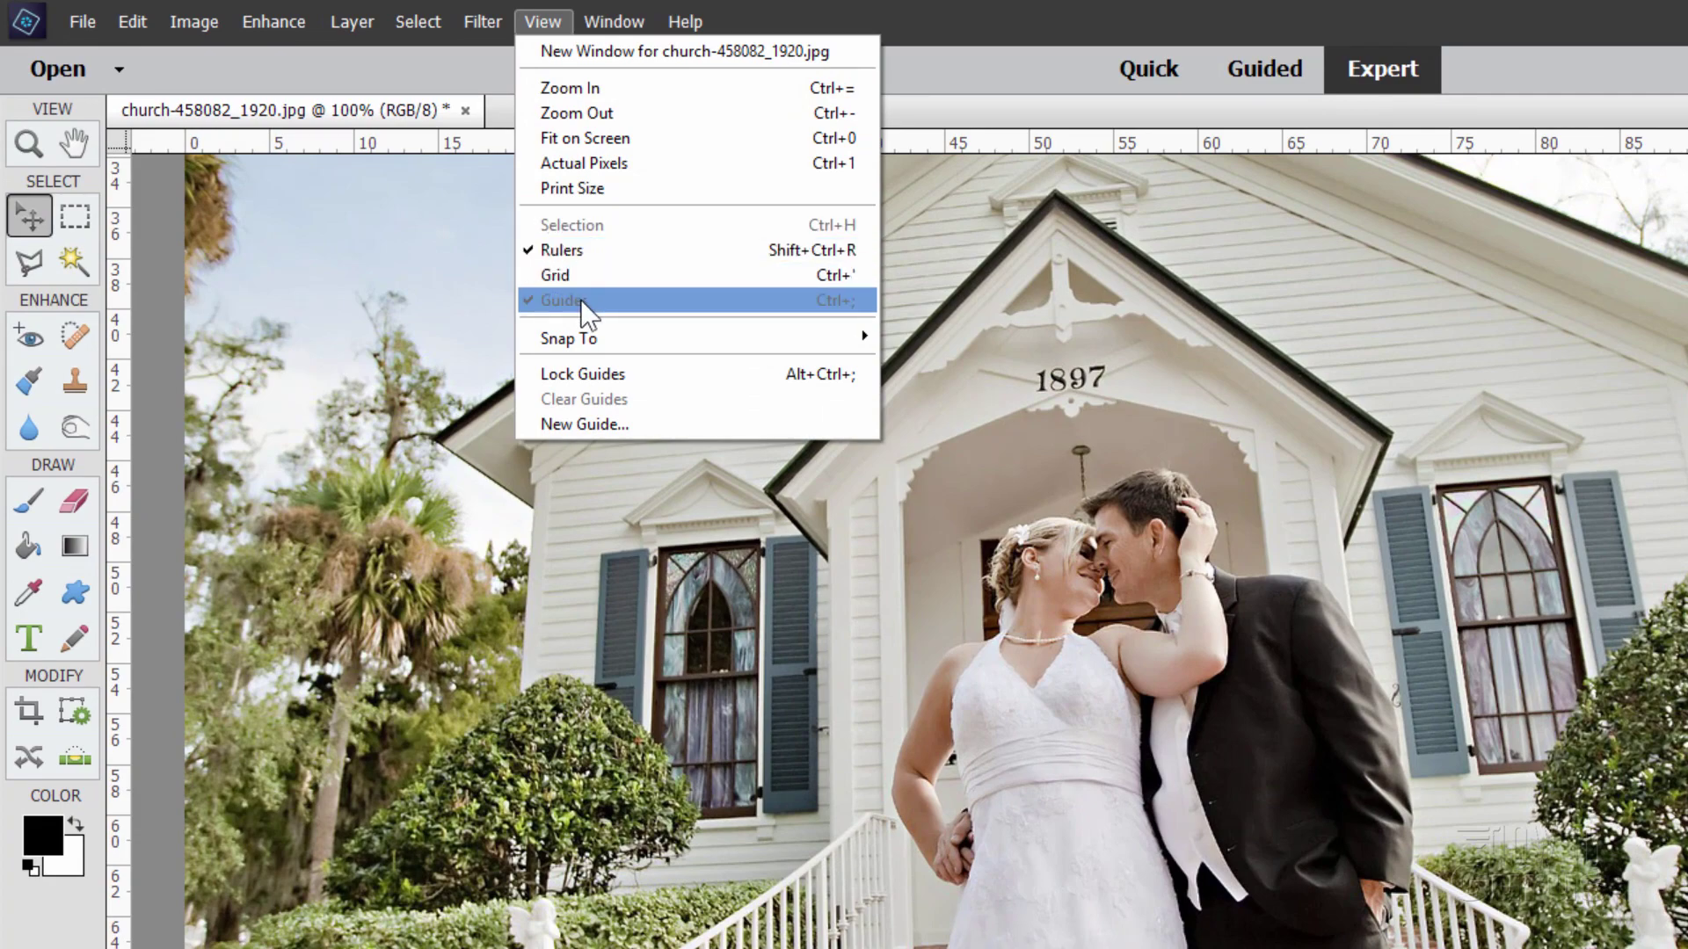
pyautogui.click(180, 435)
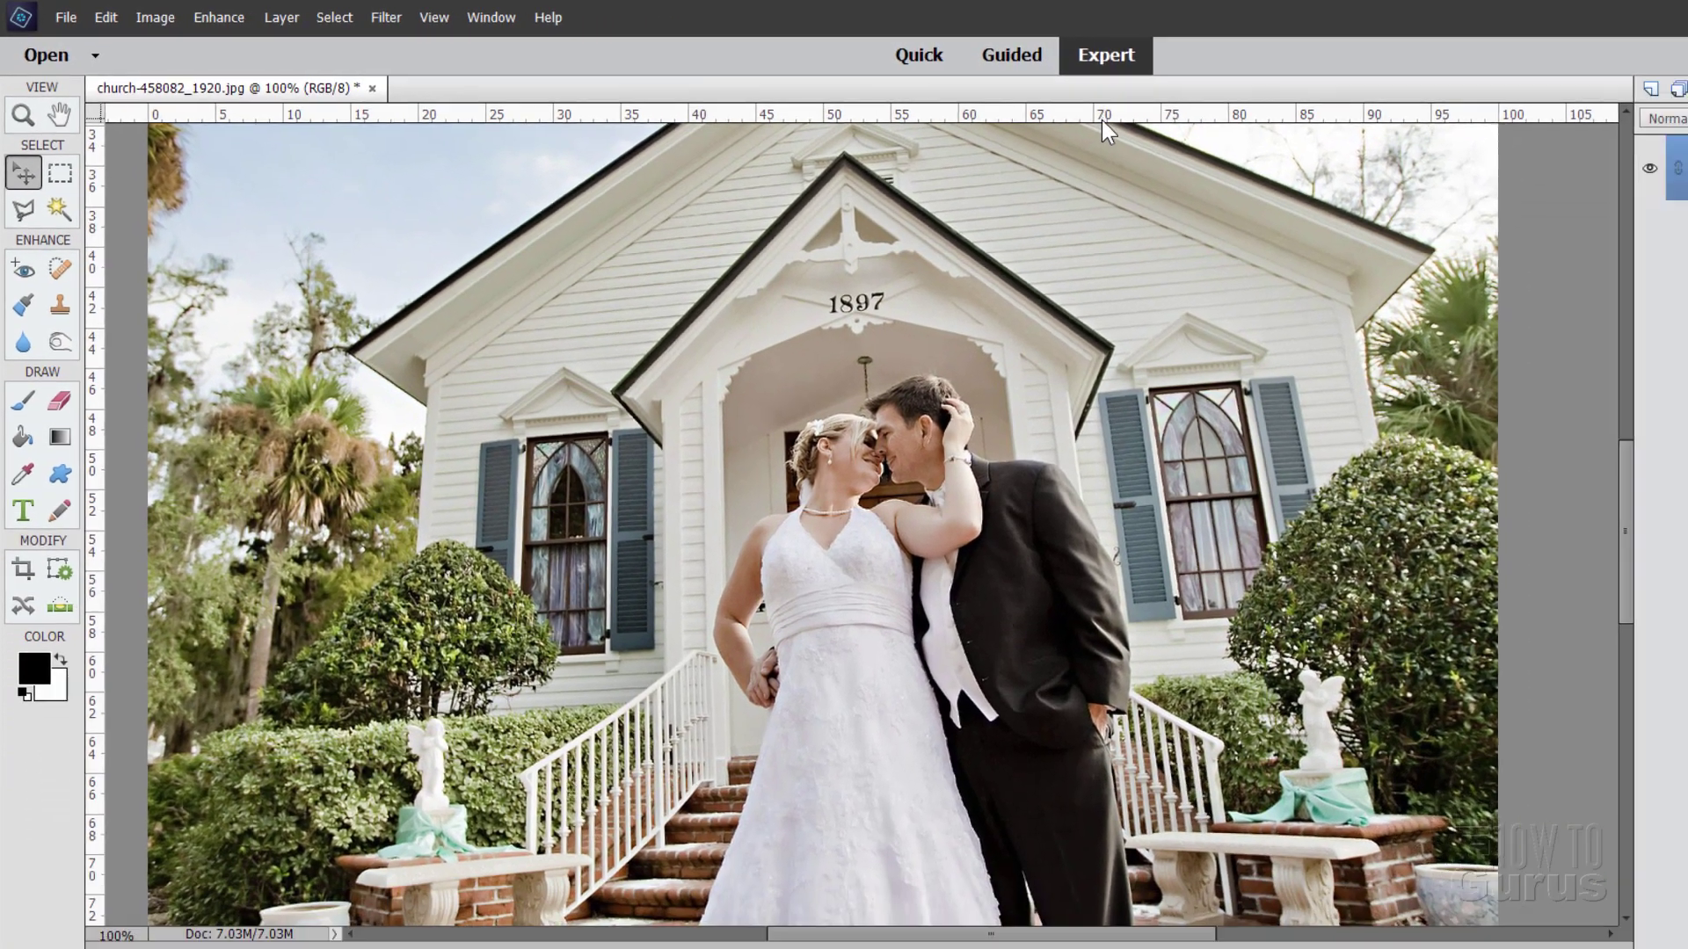
# Drag guides above the heads, below the hands, and left and right of the couple
pyautogui.moveTo(1105, 119); pyautogui.dragTo(1125, 356)
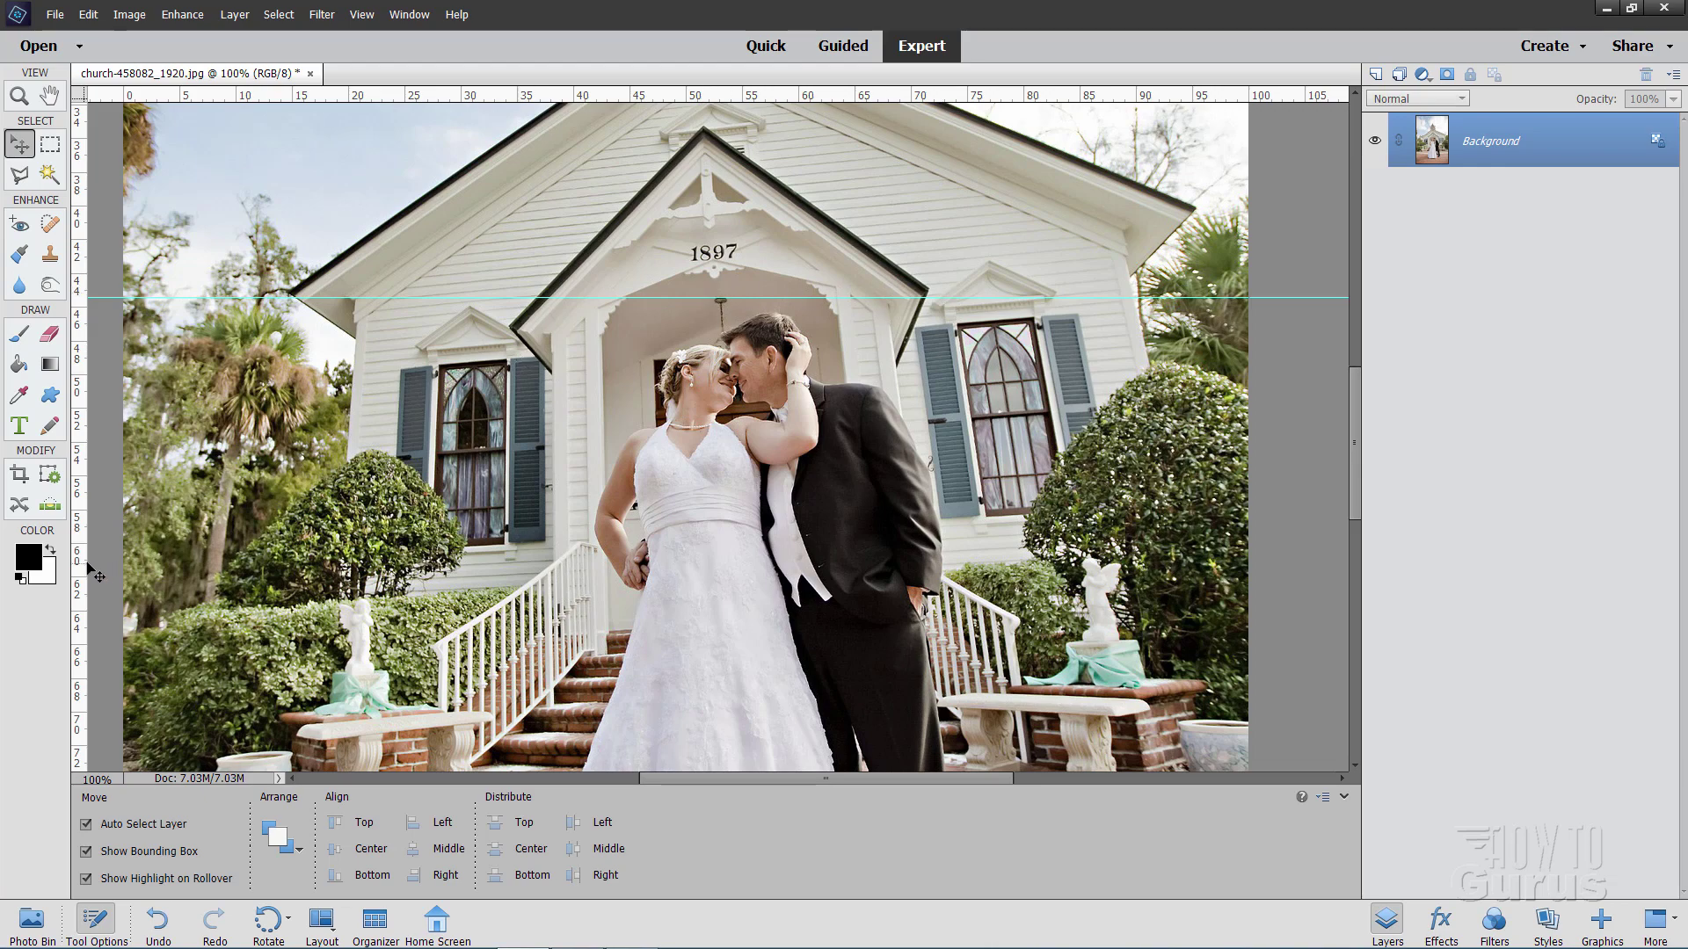
pyautogui.moveTo(88, 567); pyautogui.dragTo(538, 545)
pyautogui.moveTo(961, 111); pyautogui.dragTo(1011, 618)
pyautogui.moveTo(88, 593); pyautogui.dragTo(983, 545)
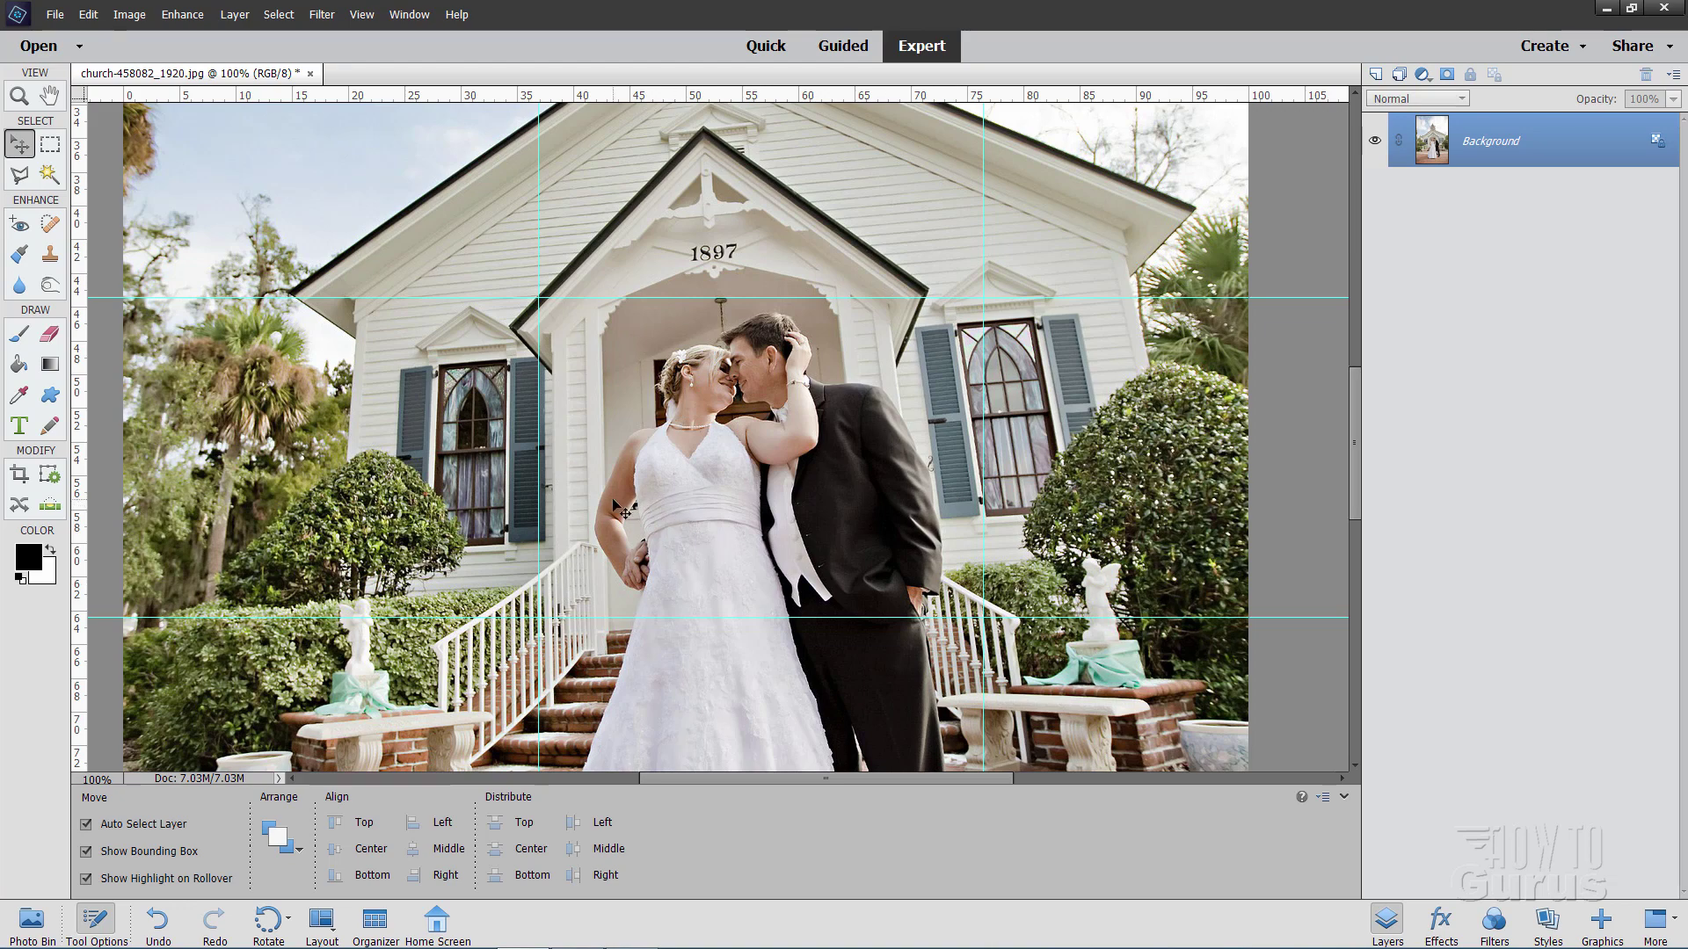
# Draw an elliptical marquee with 20 px feather around the couple's heads and upper bodies
pyautogui.press('m')
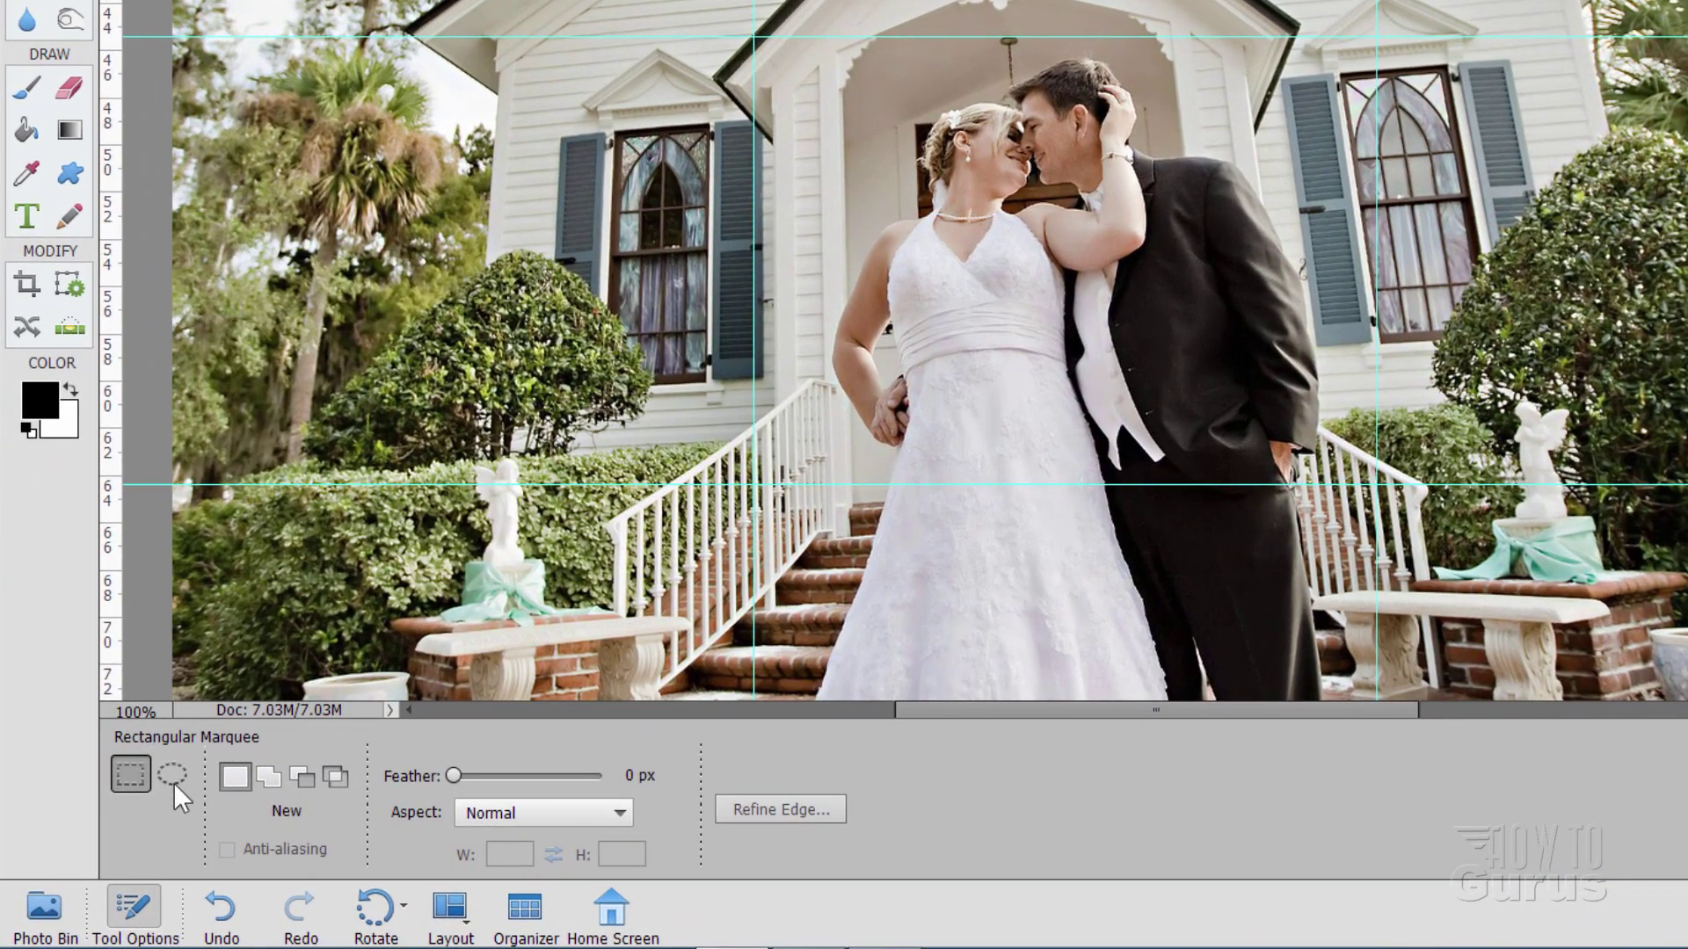
pyautogui.click(172, 775)
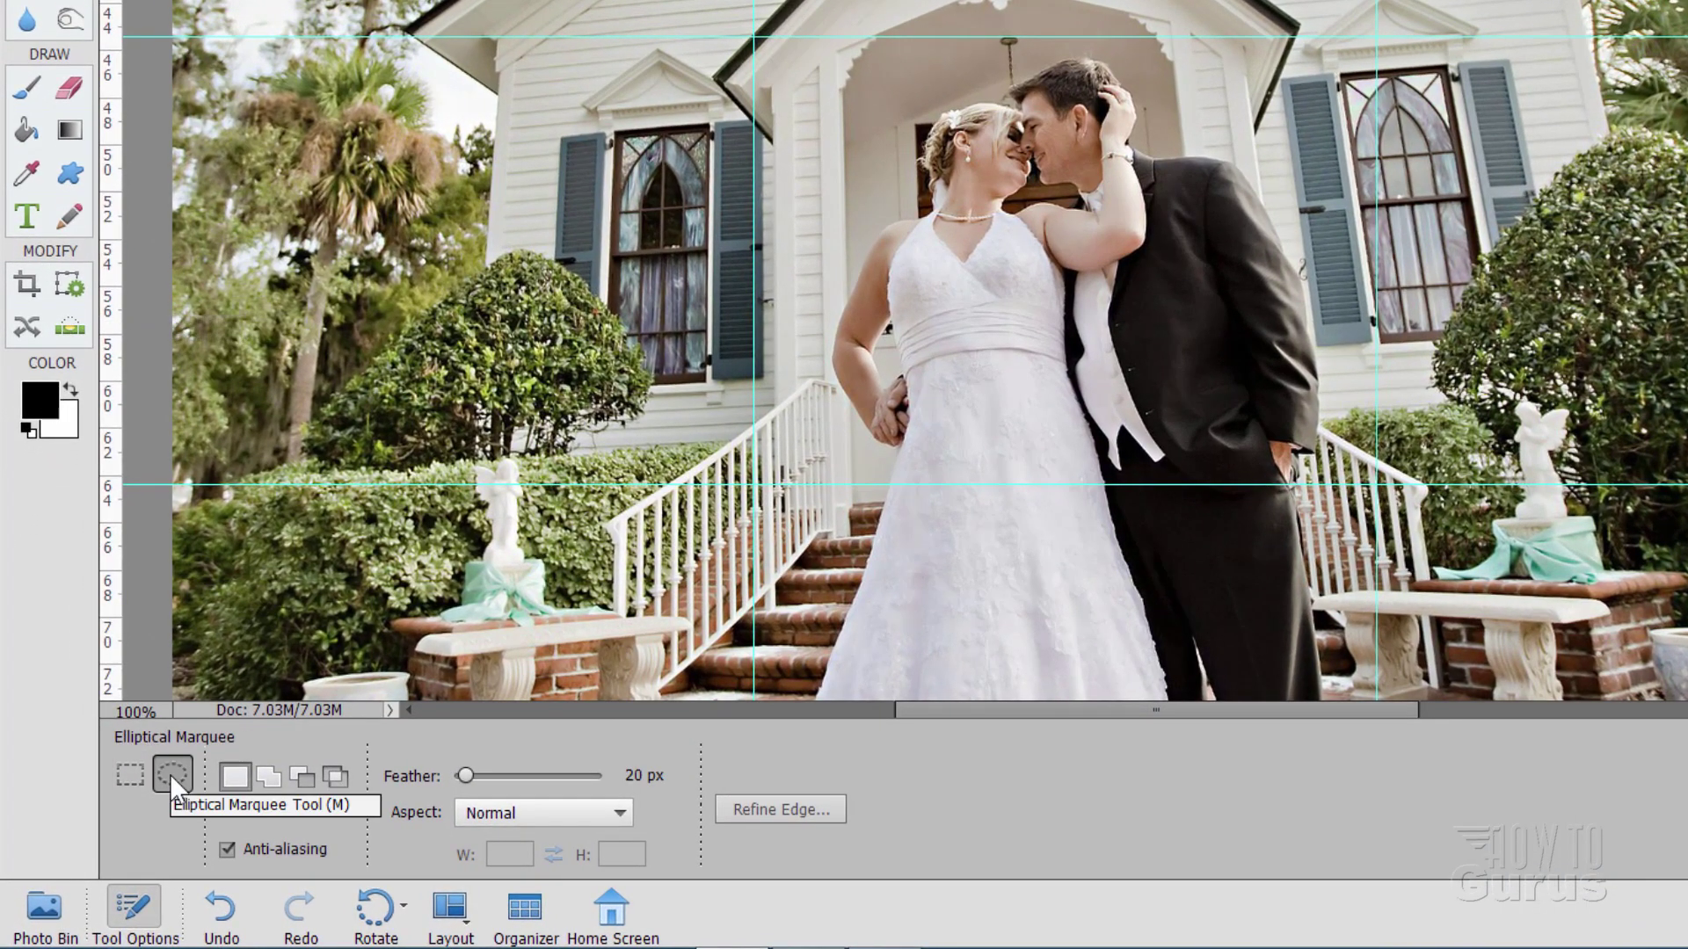
pyautogui.moveTo(462, 777); pyautogui.dragTo(440, 775)
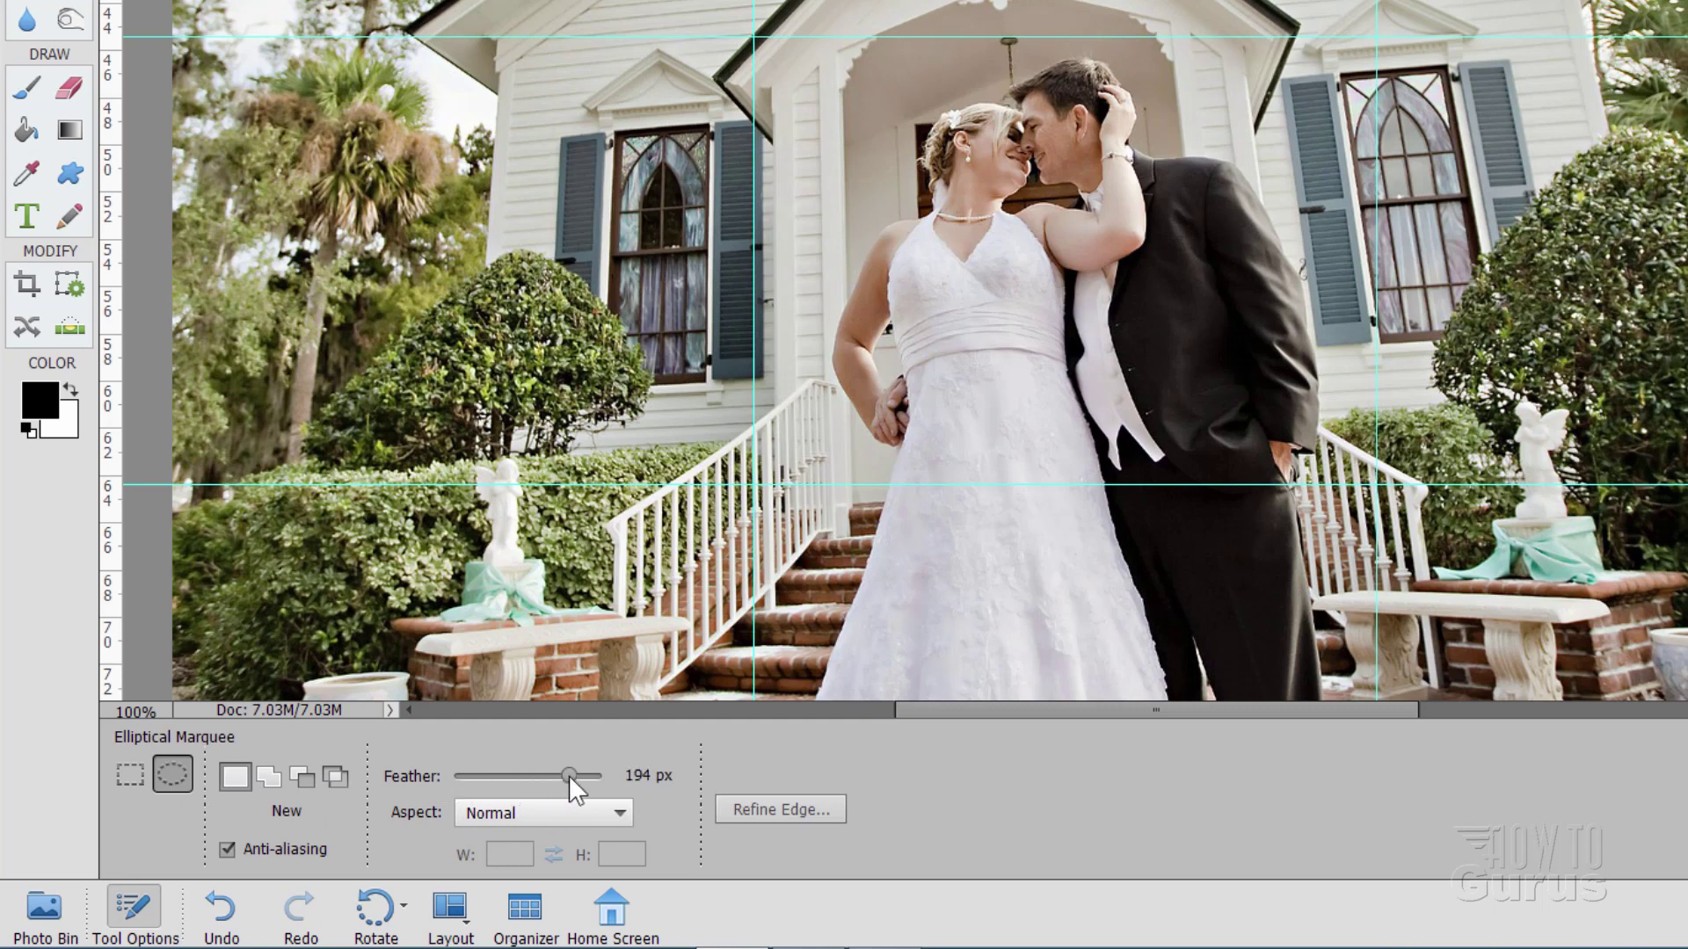
pyautogui.moveTo(567, 776); pyautogui.dragTo(476, 777)
pyautogui.click(633, 776)
pyautogui.click(642, 776)
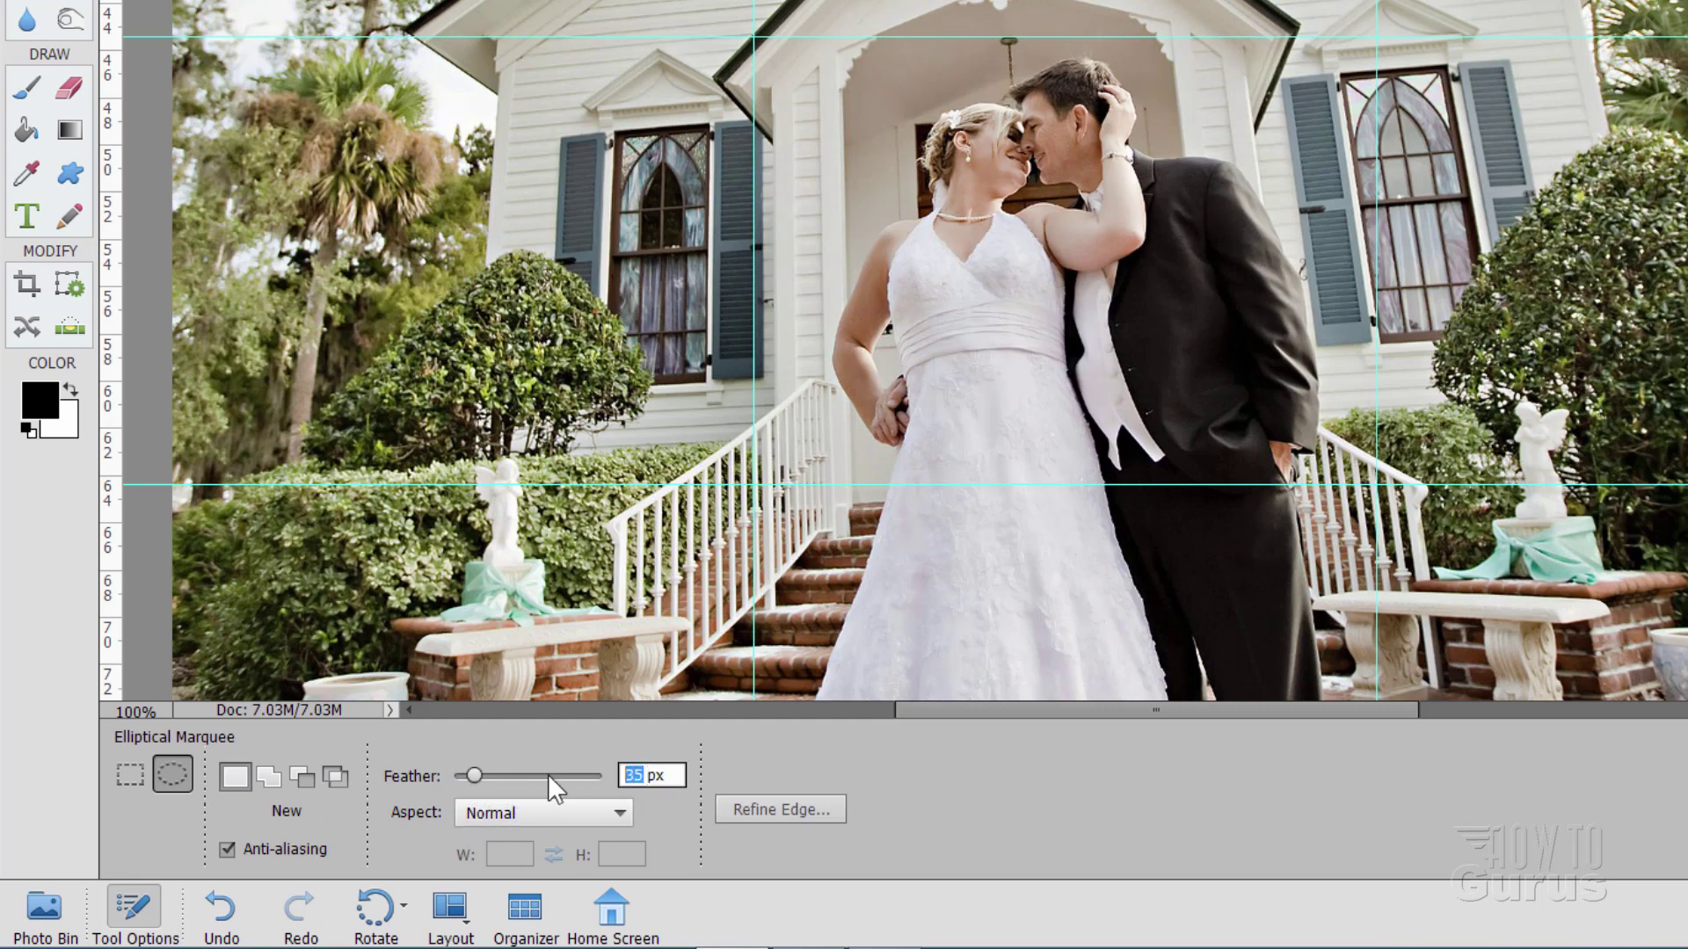
pyautogui.write('20')
pyautogui.moveTo(758, 55); pyautogui.dragTo(1358, 473)
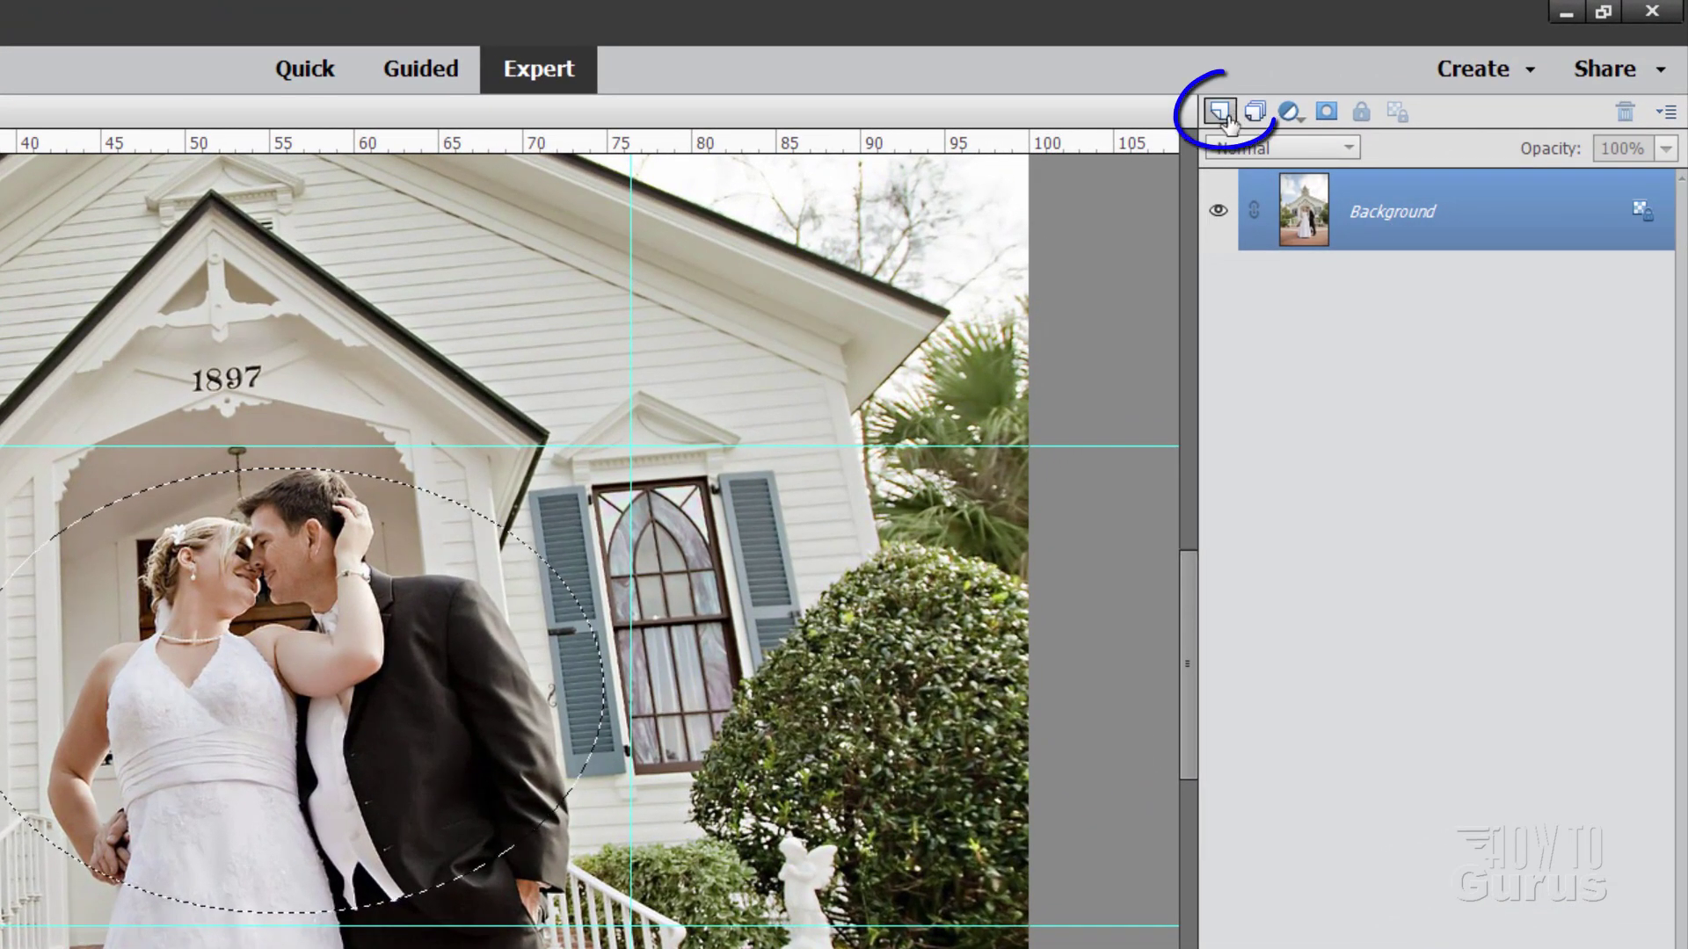
# Copy the oval of the couple from Background, paste it onto new Layer 1, and hide Background
pyautogui.click(1228, 117)
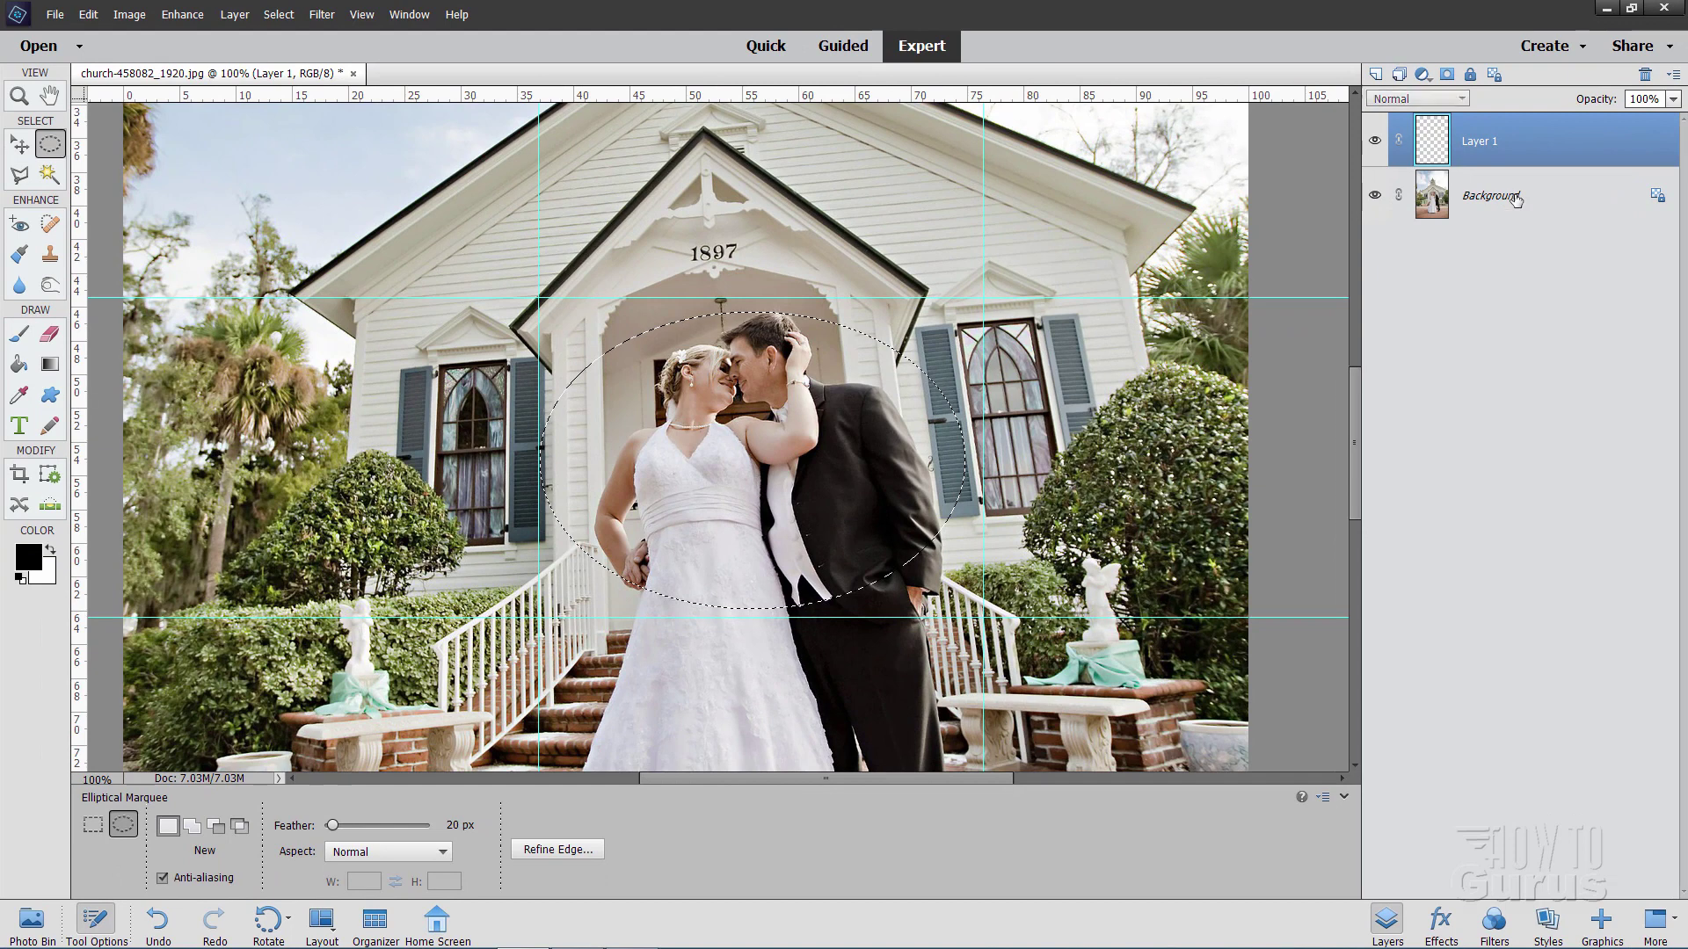
pyautogui.click(1477, 262)
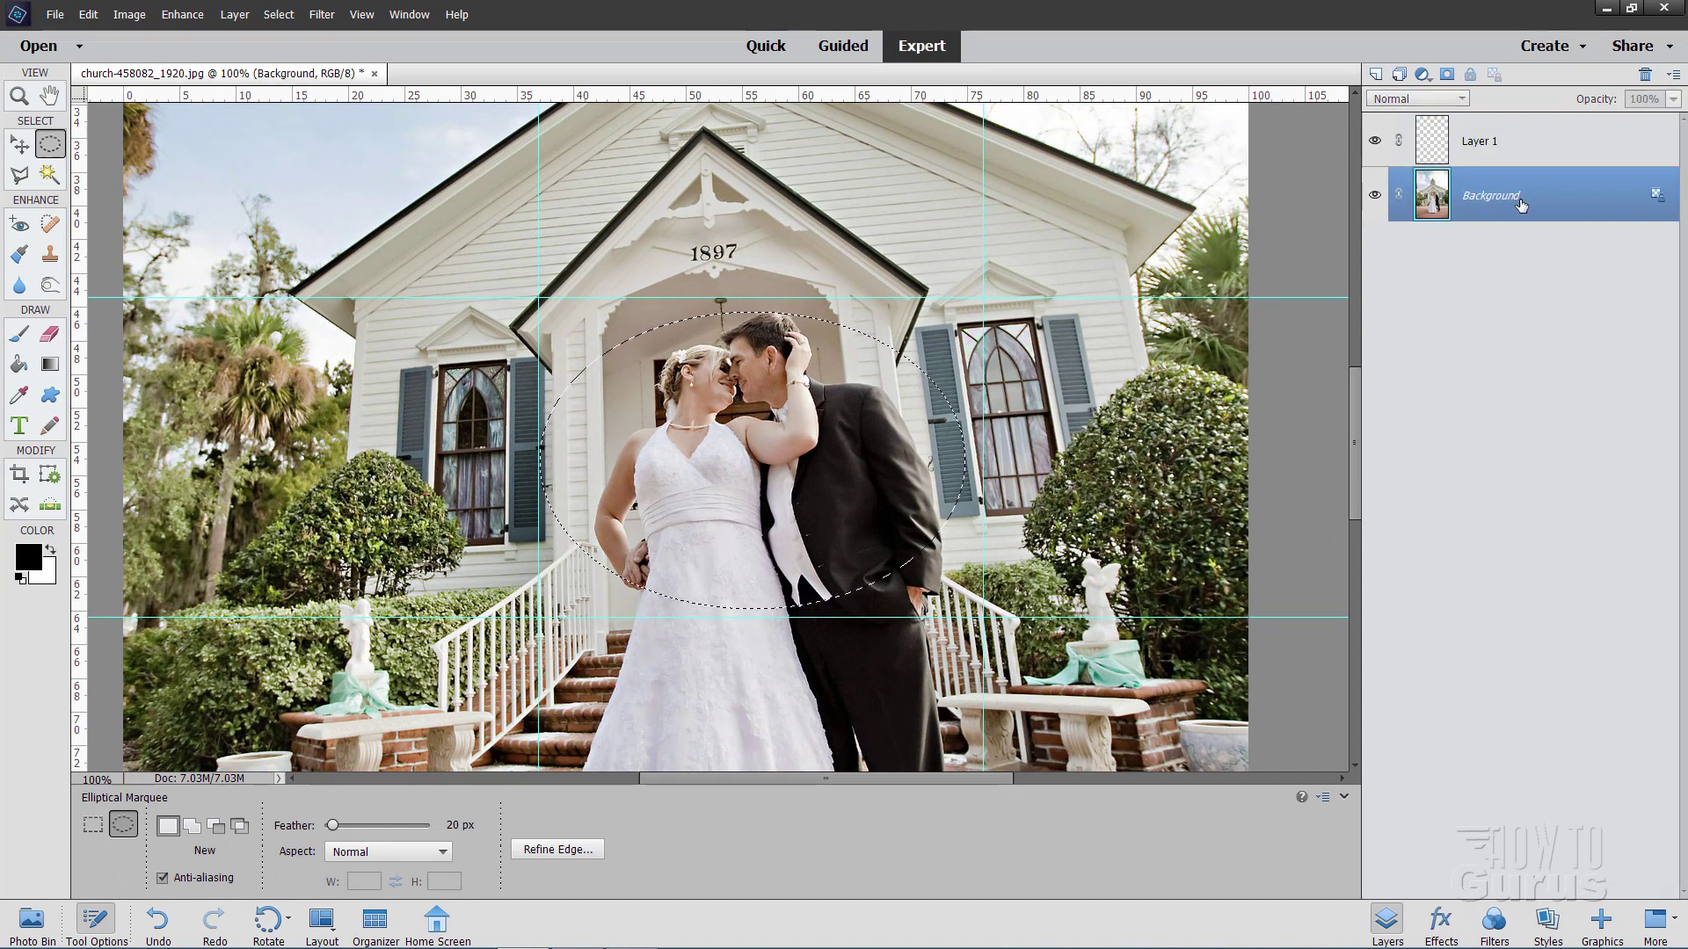
pyautogui.click(88, 14)
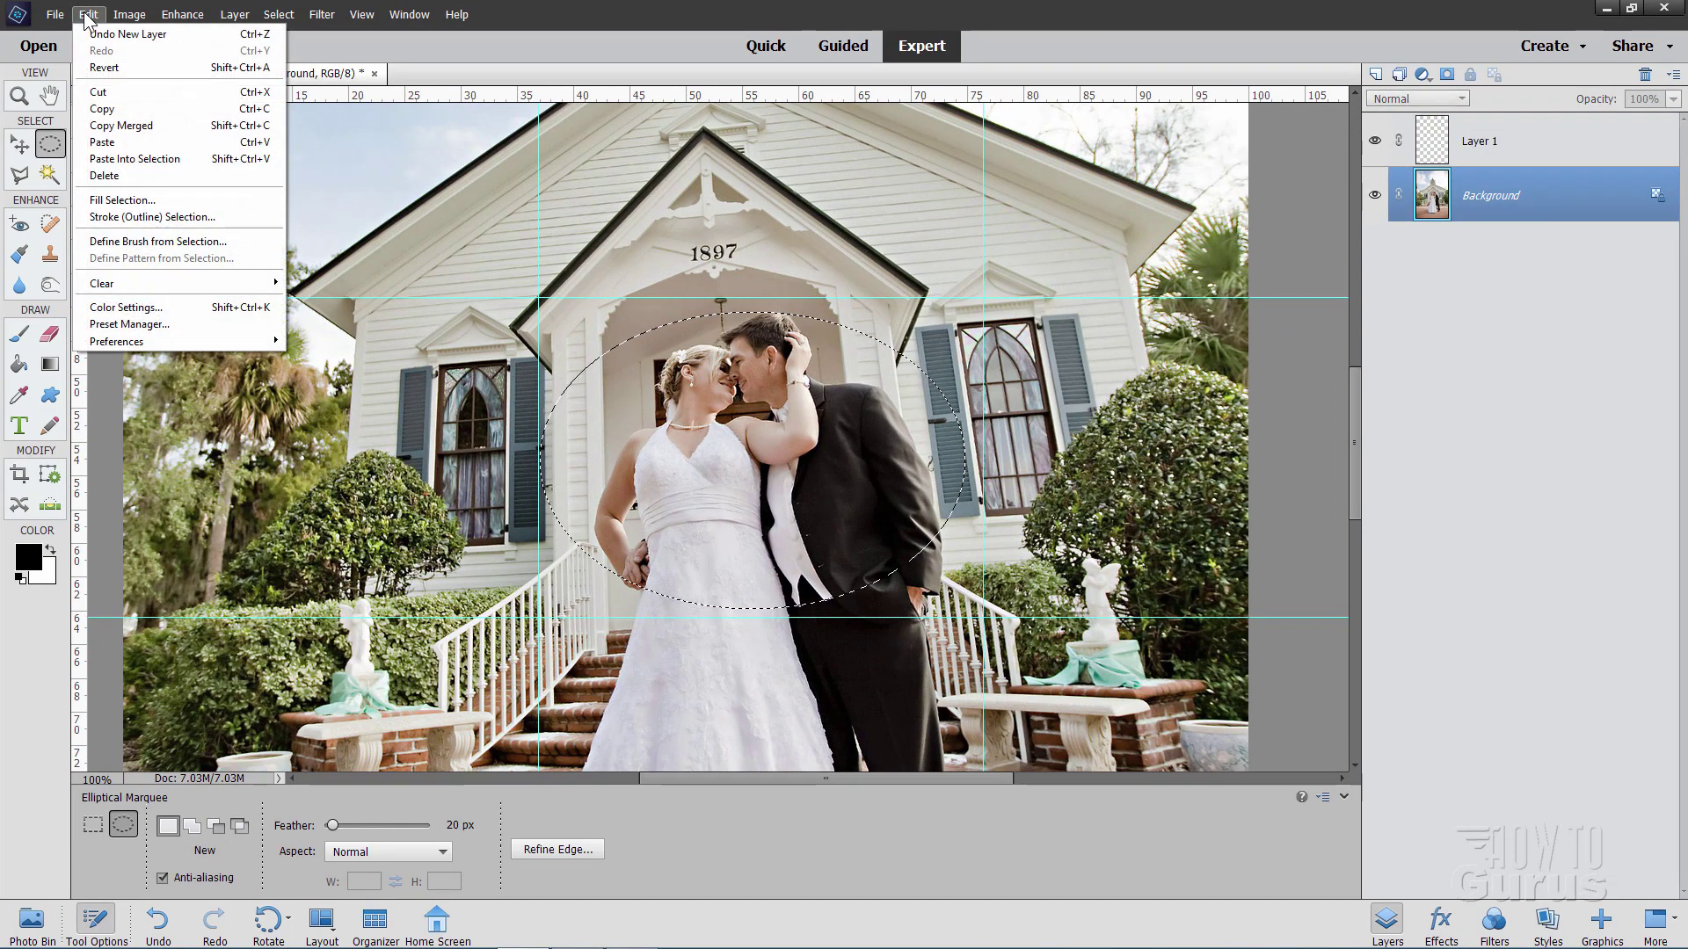
pyautogui.press('Escape')
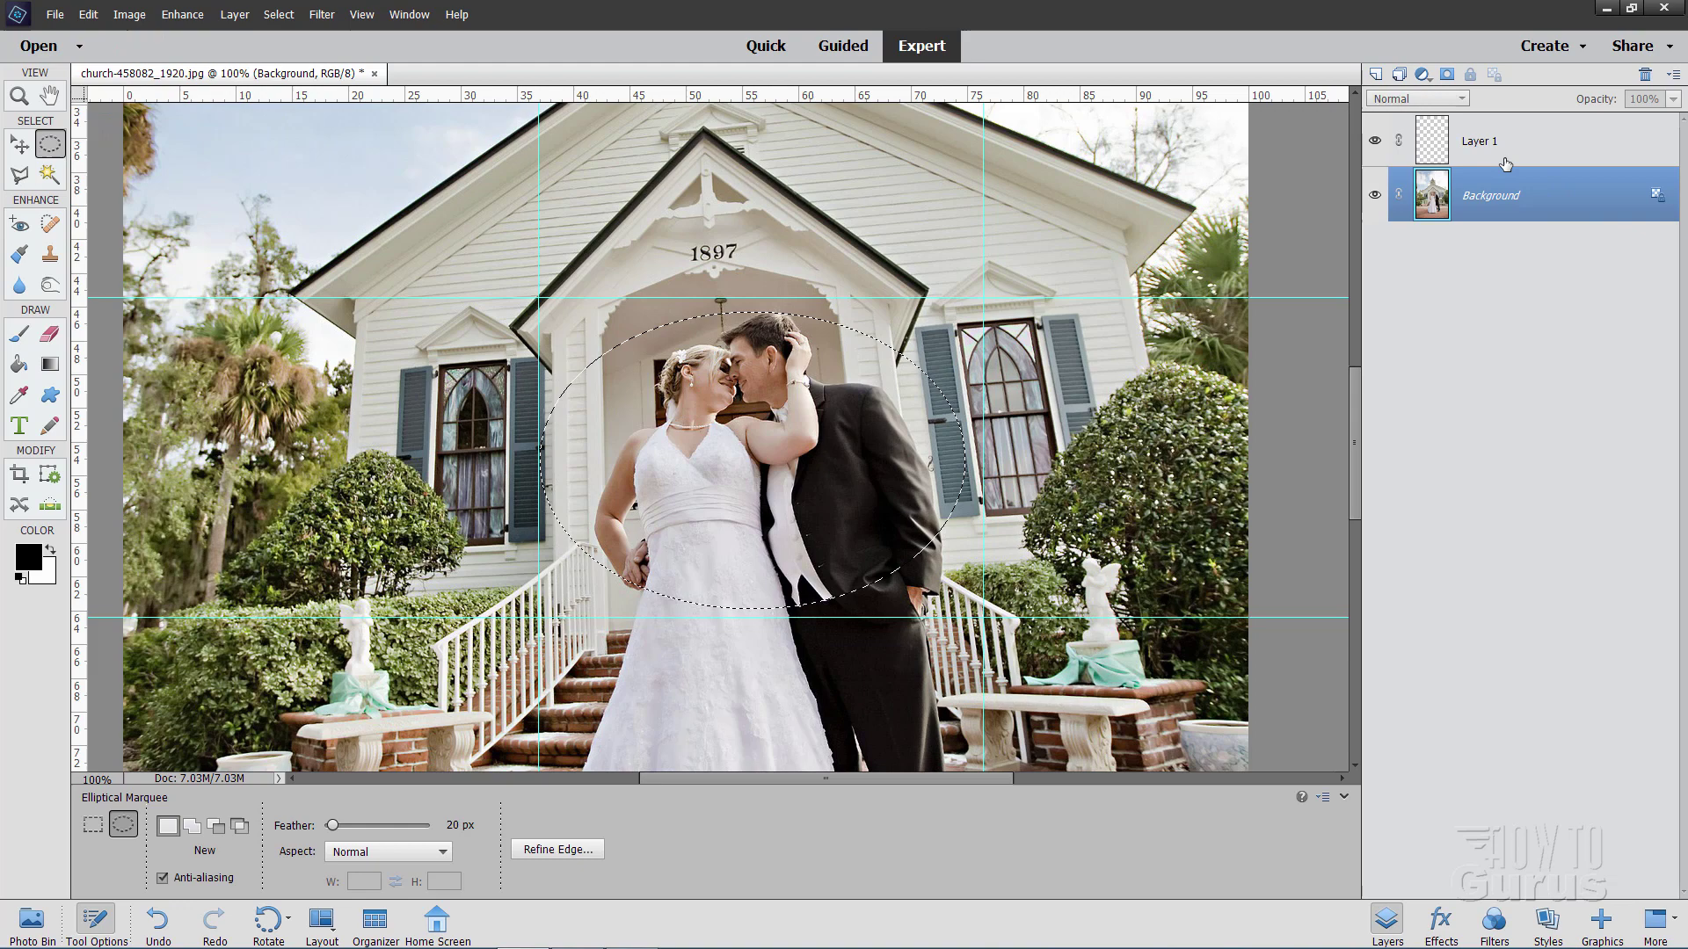
pyautogui.click(1494, 140)
pyautogui.click(1375, 194)
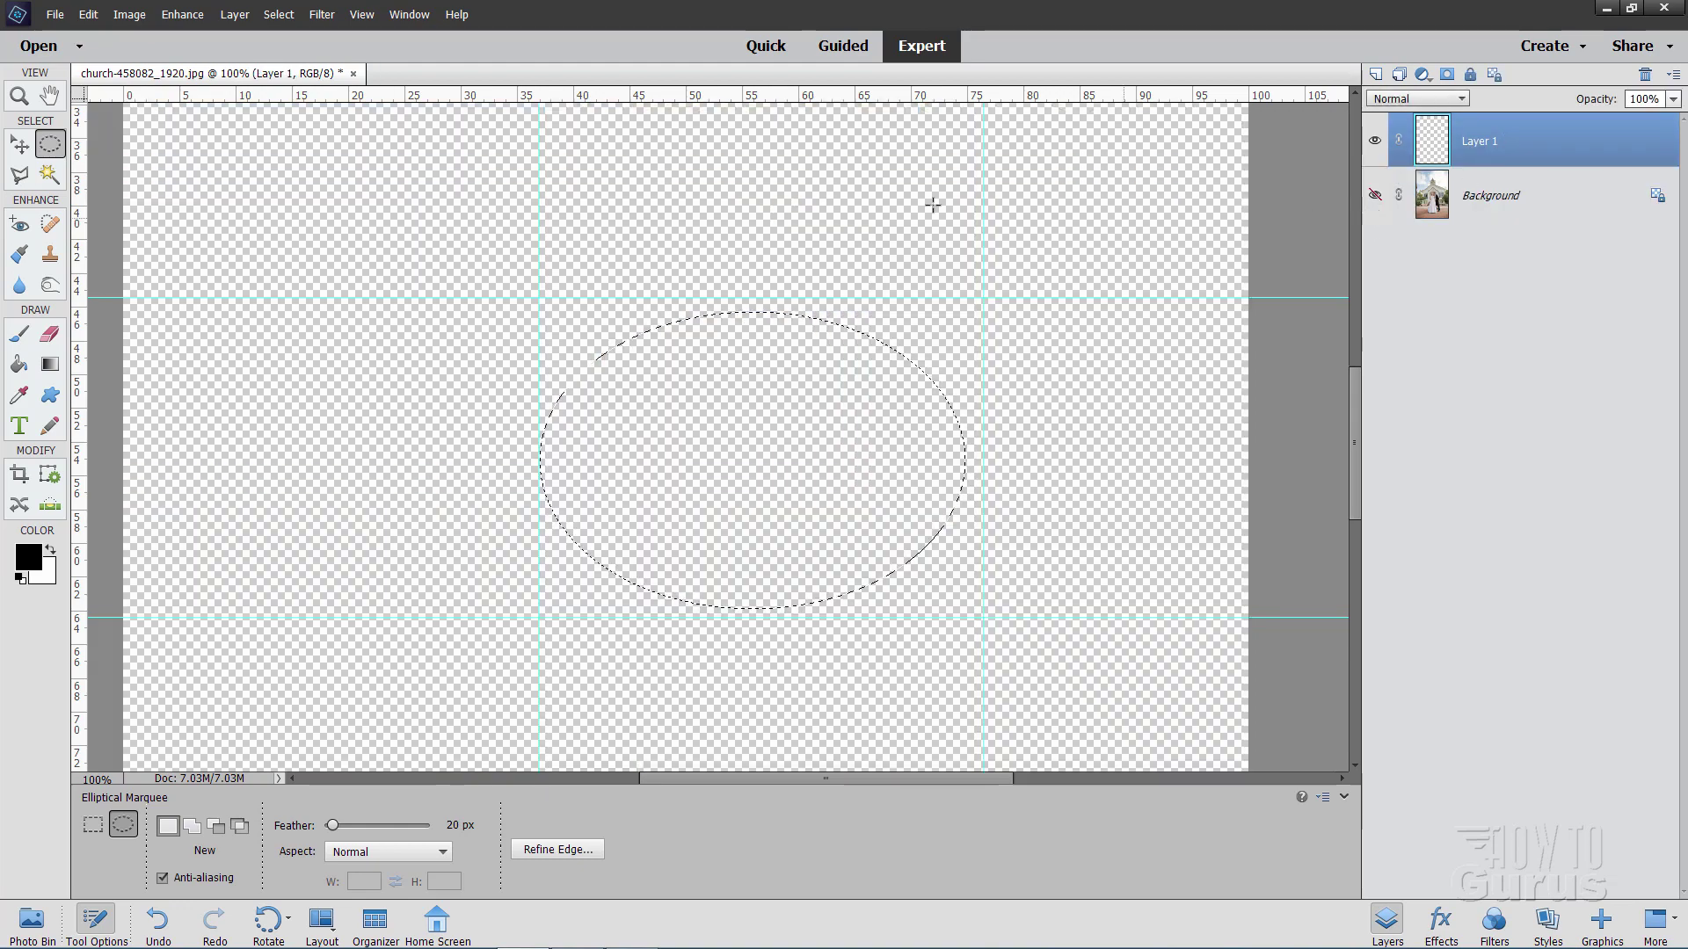
pyautogui.click(279, 14)
pyautogui.click(282, 51)
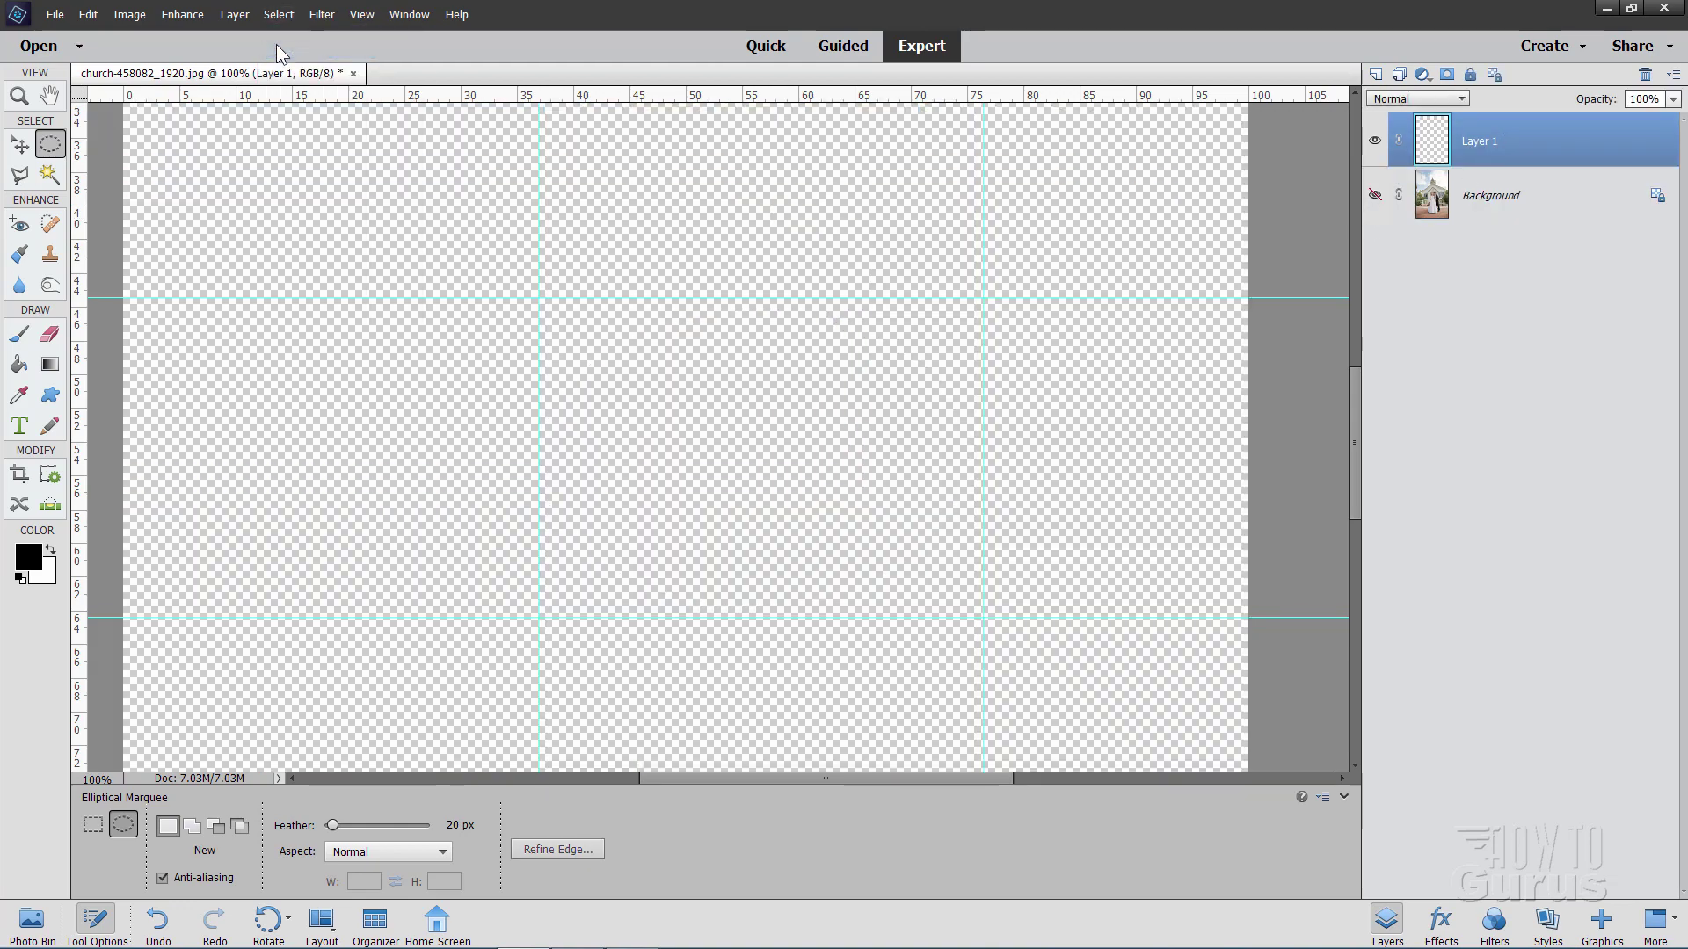
pyautogui.click(88, 14)
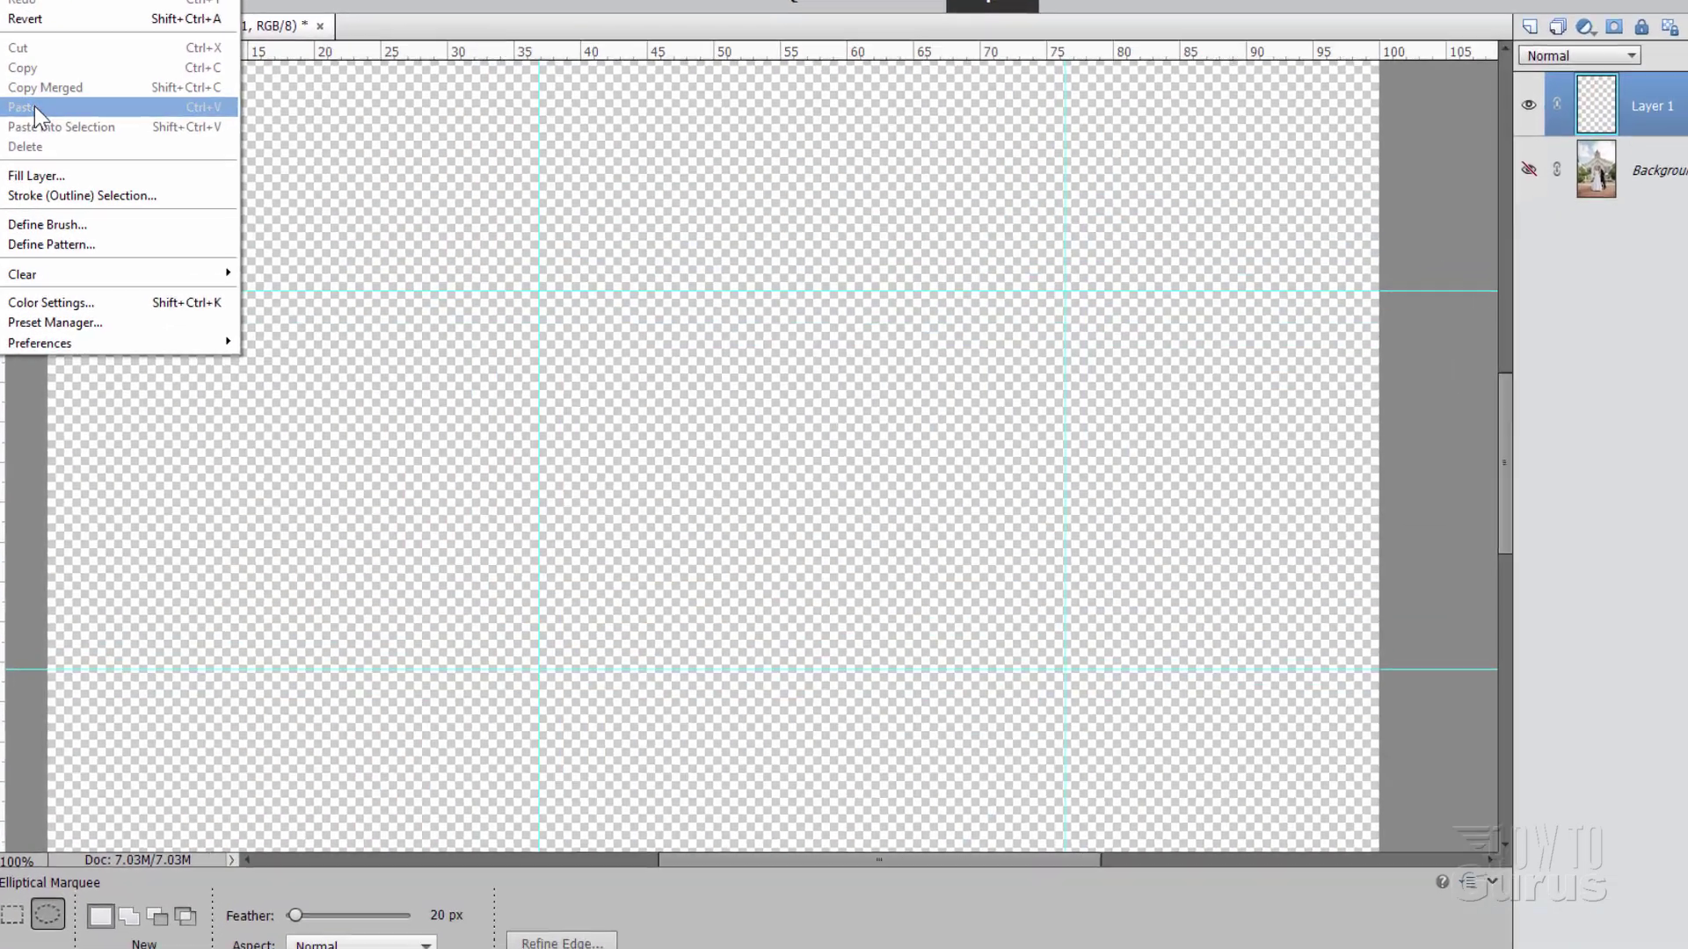
pyautogui.click(101, 141)
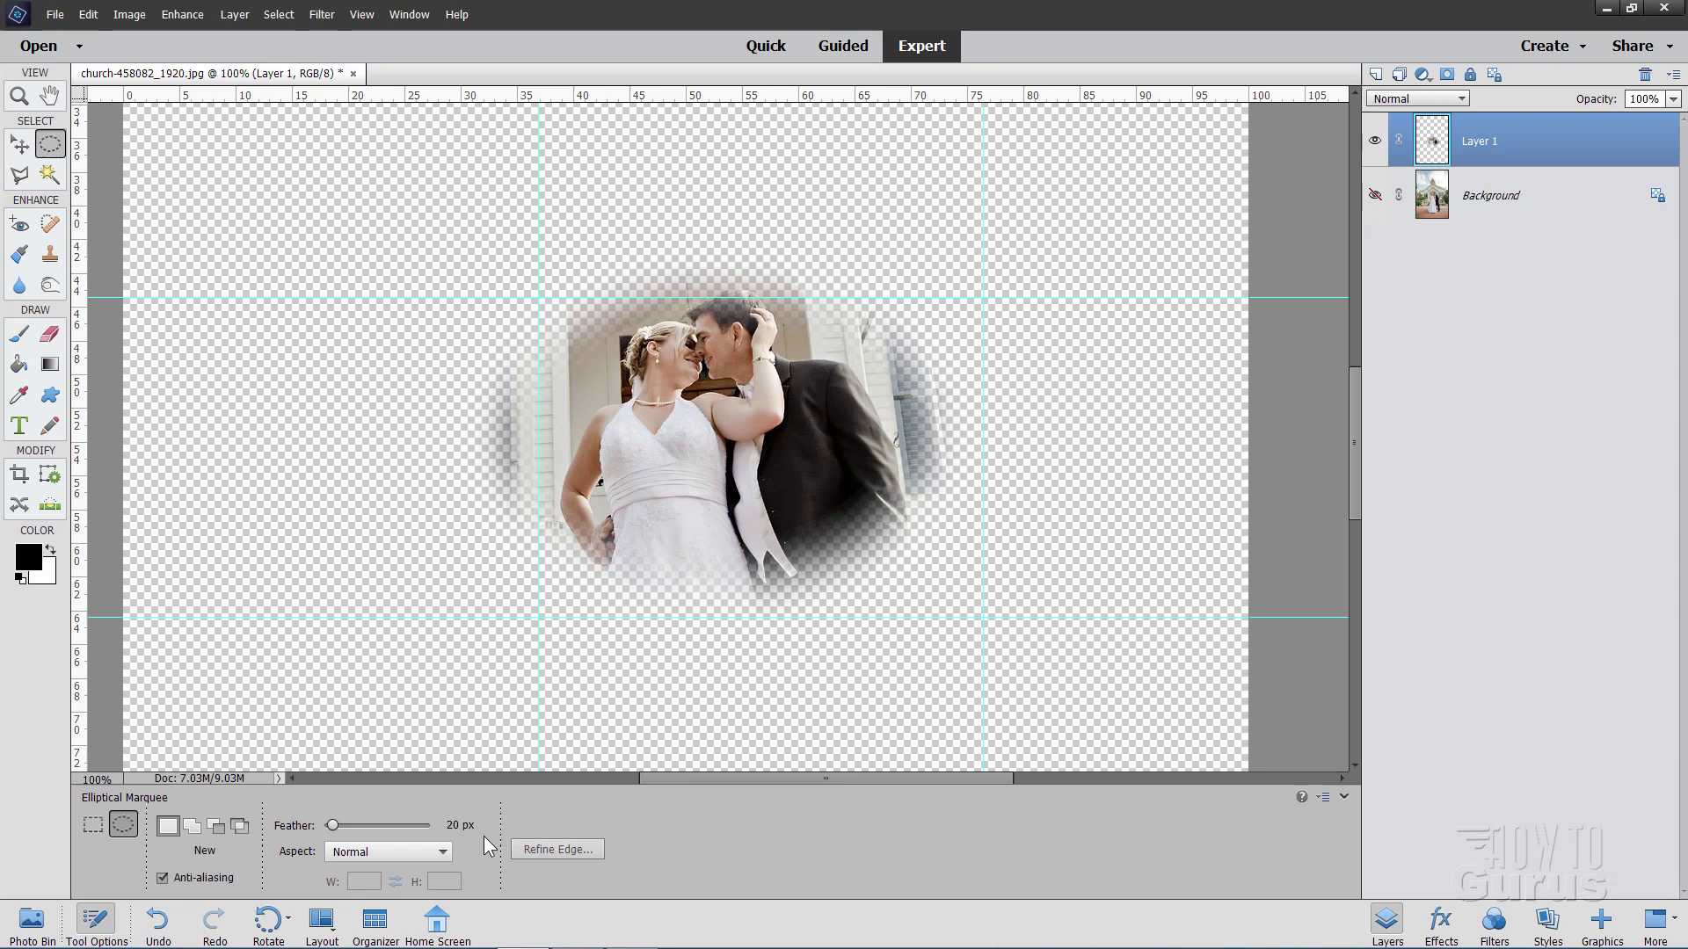
# Show the Background layer again and delete Layer 1
pyautogui.click(1374, 195)
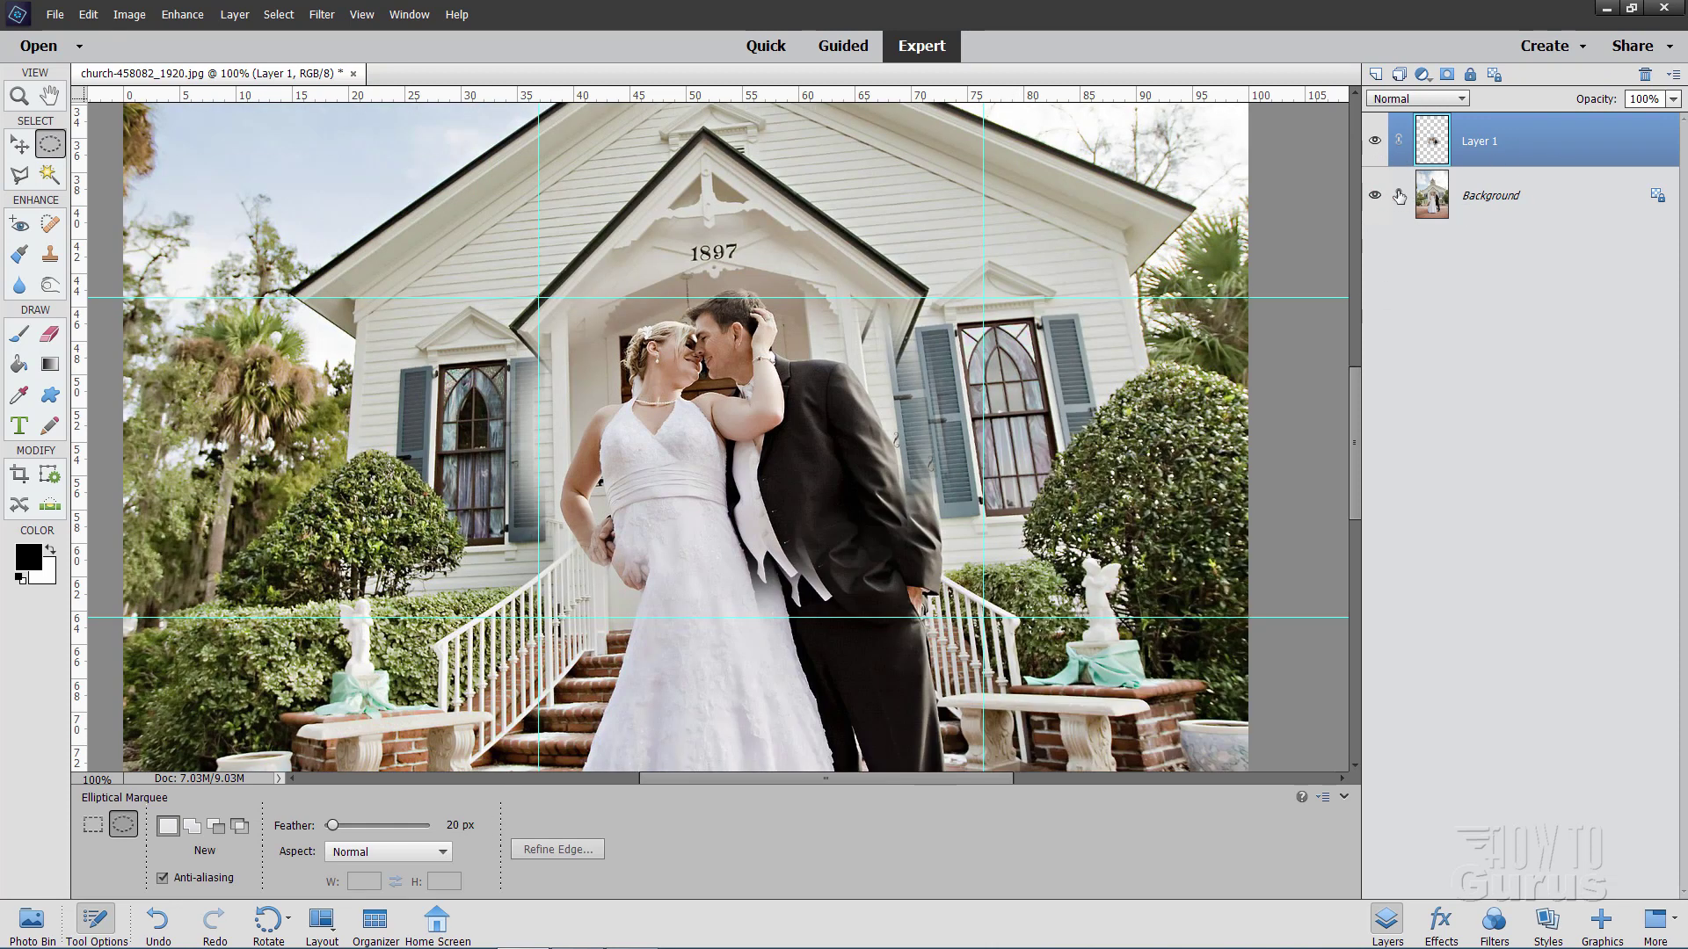
pyautogui.click(1645, 73)
pyautogui.click(746, 340)
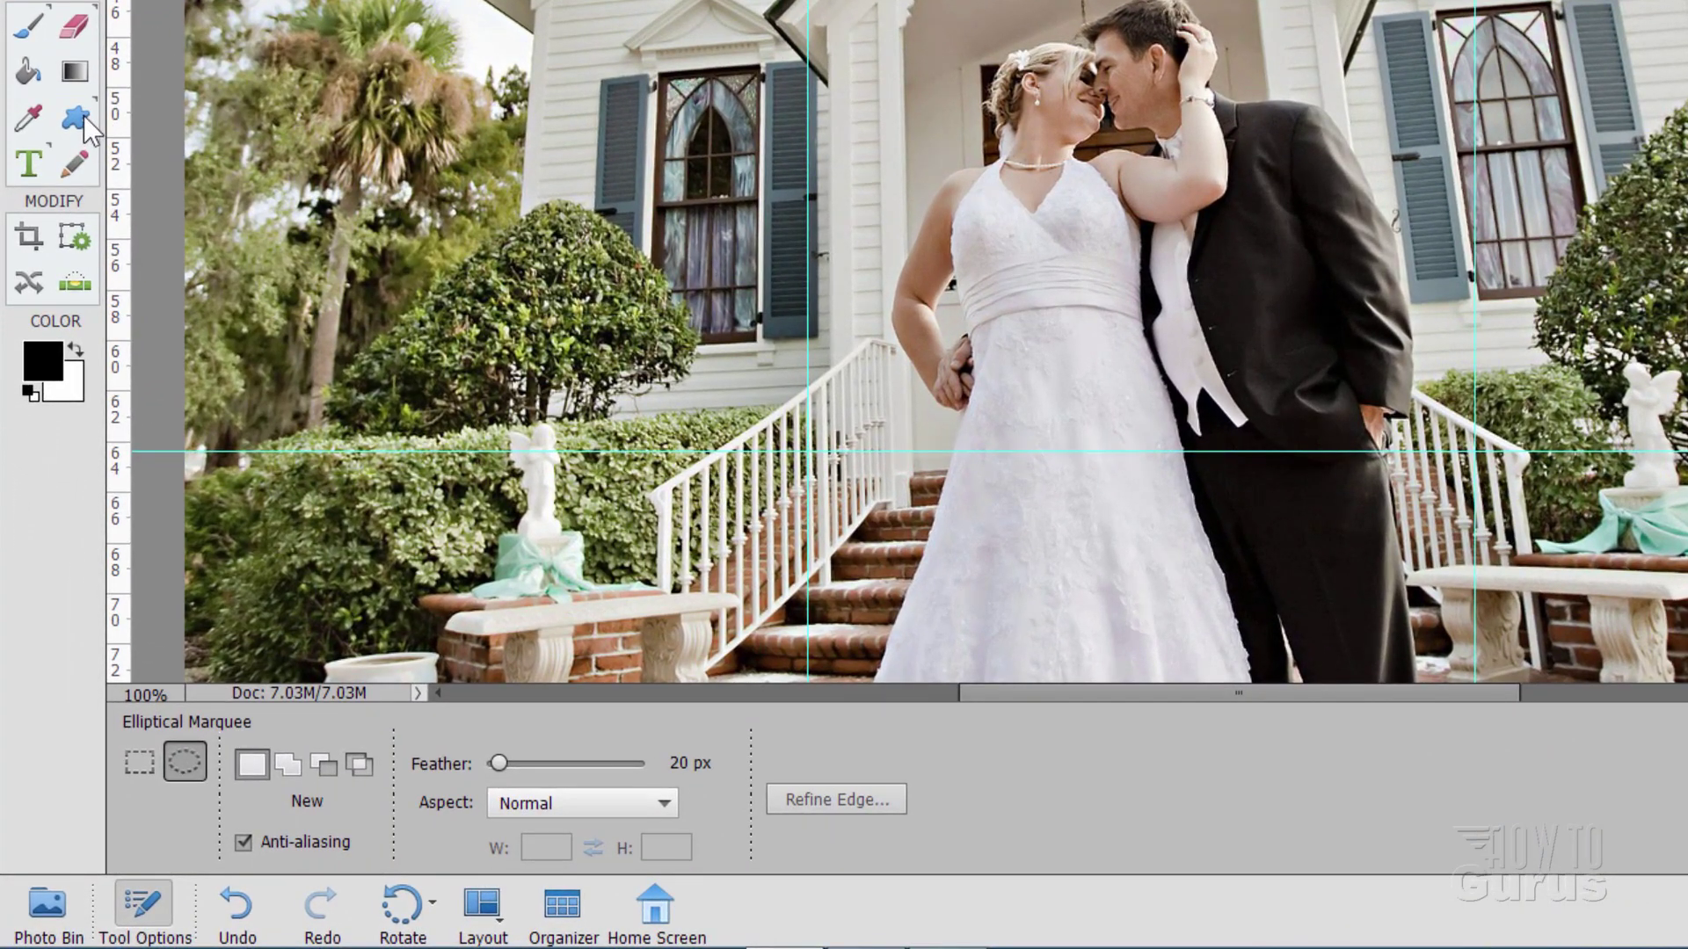
# Choose the Custom Shape tool with the Heart shape from the Default set
pyautogui.click(77, 117)
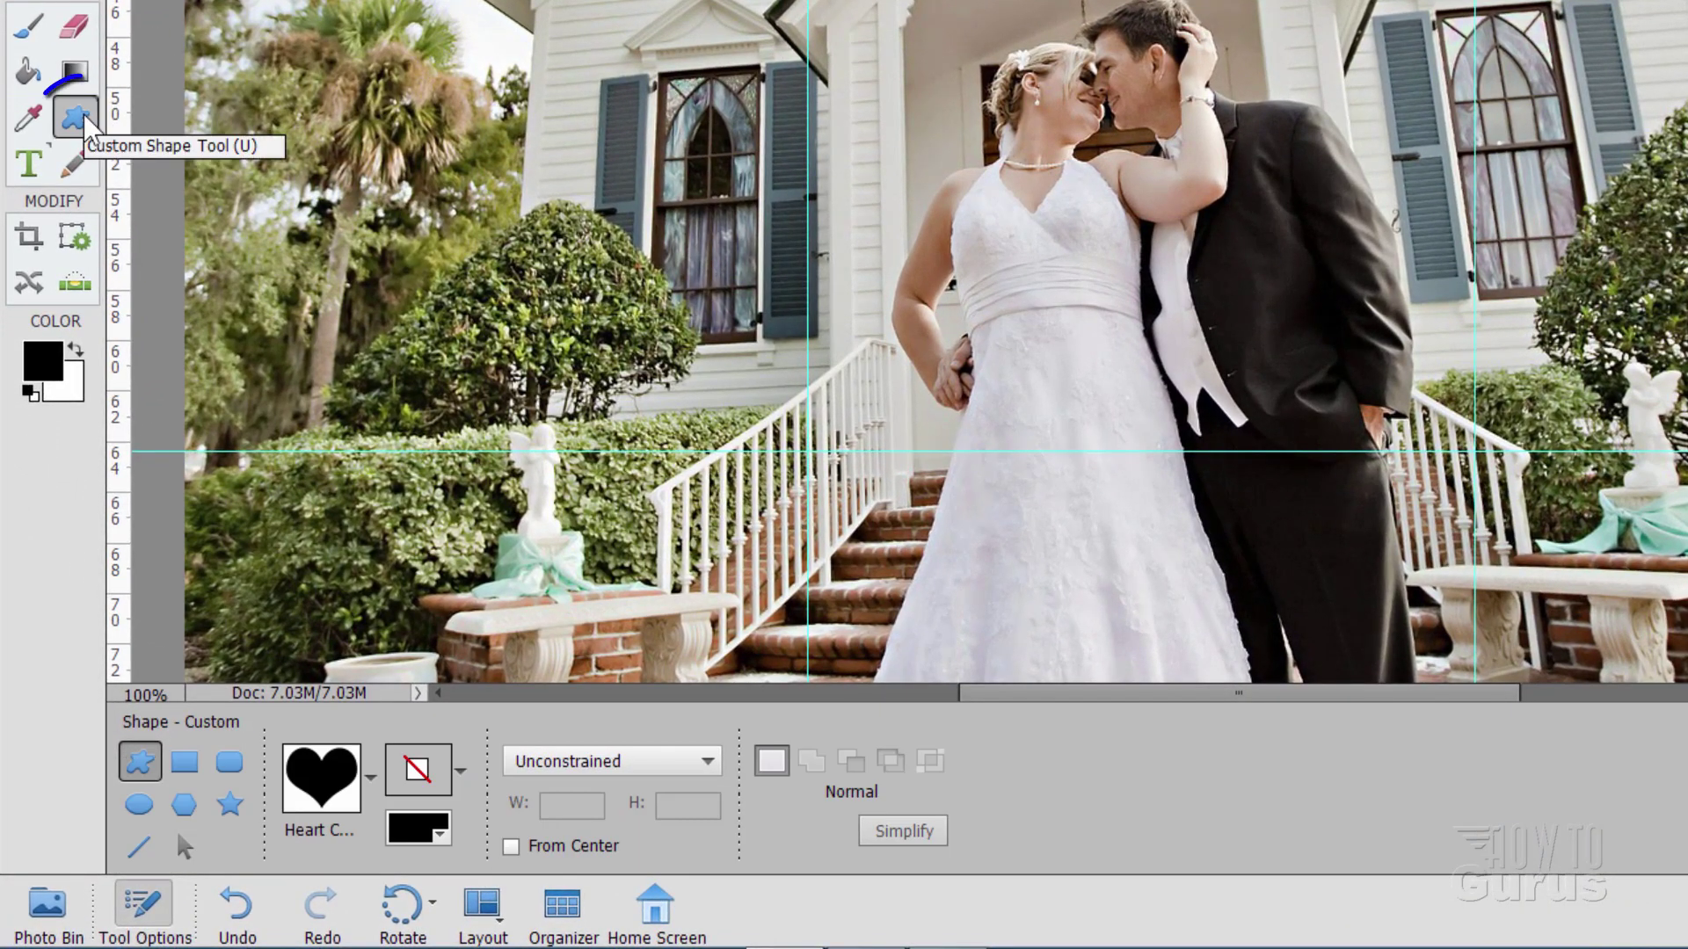
pyautogui.click(192, 769)
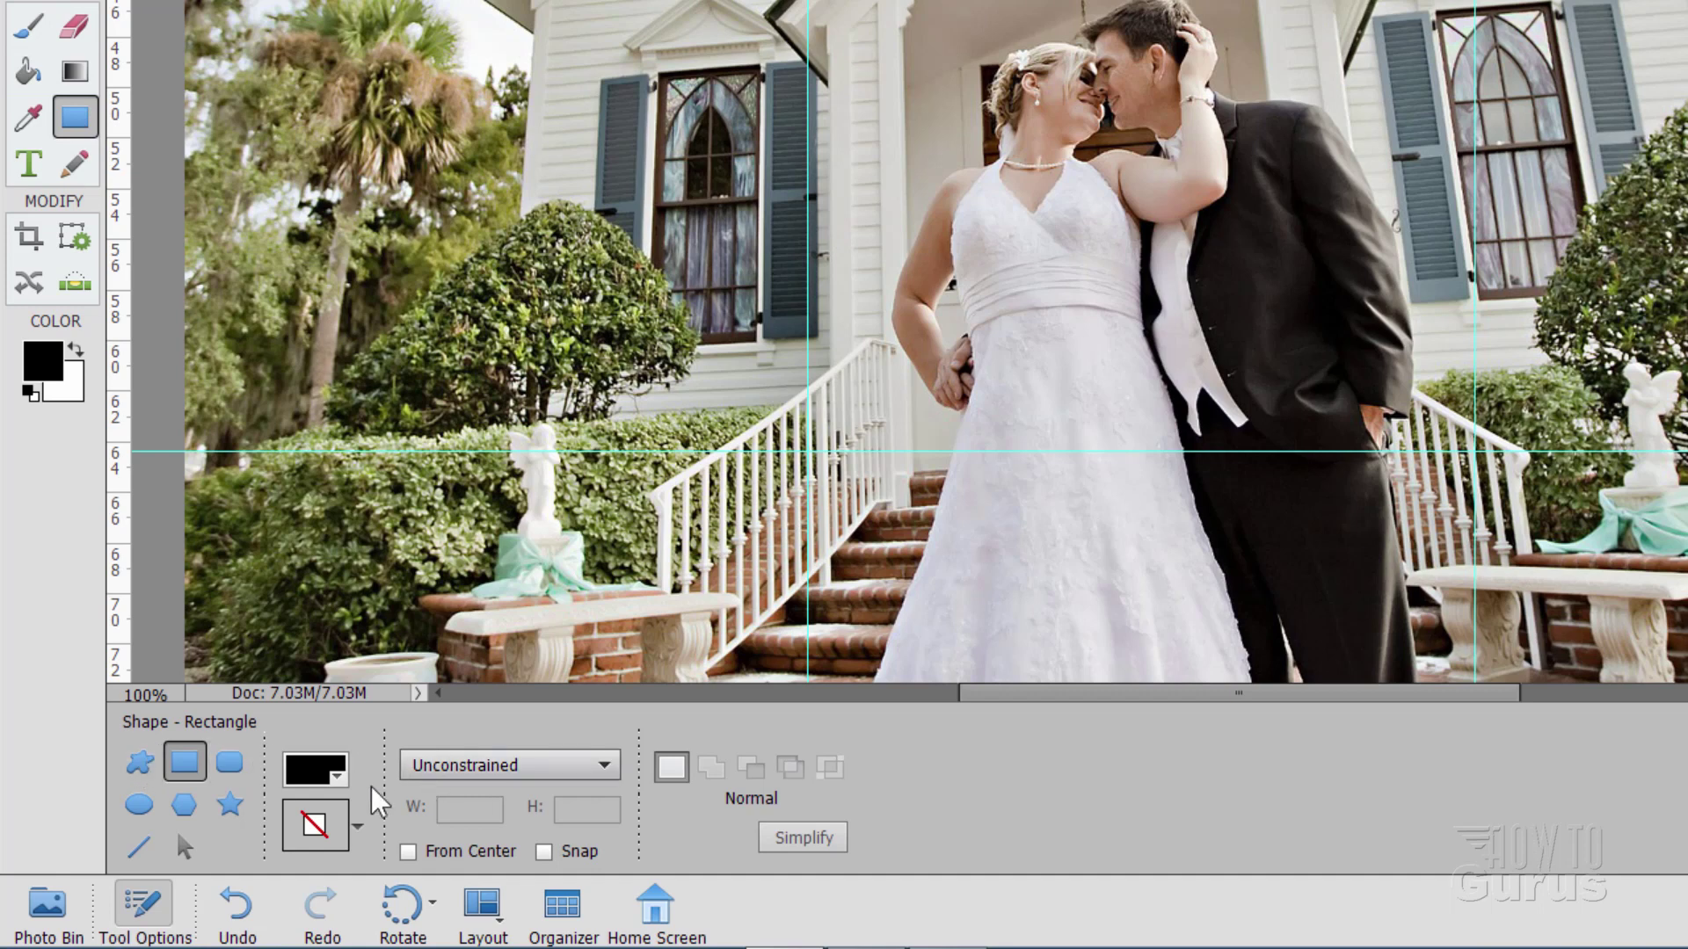
pyautogui.click(139, 764)
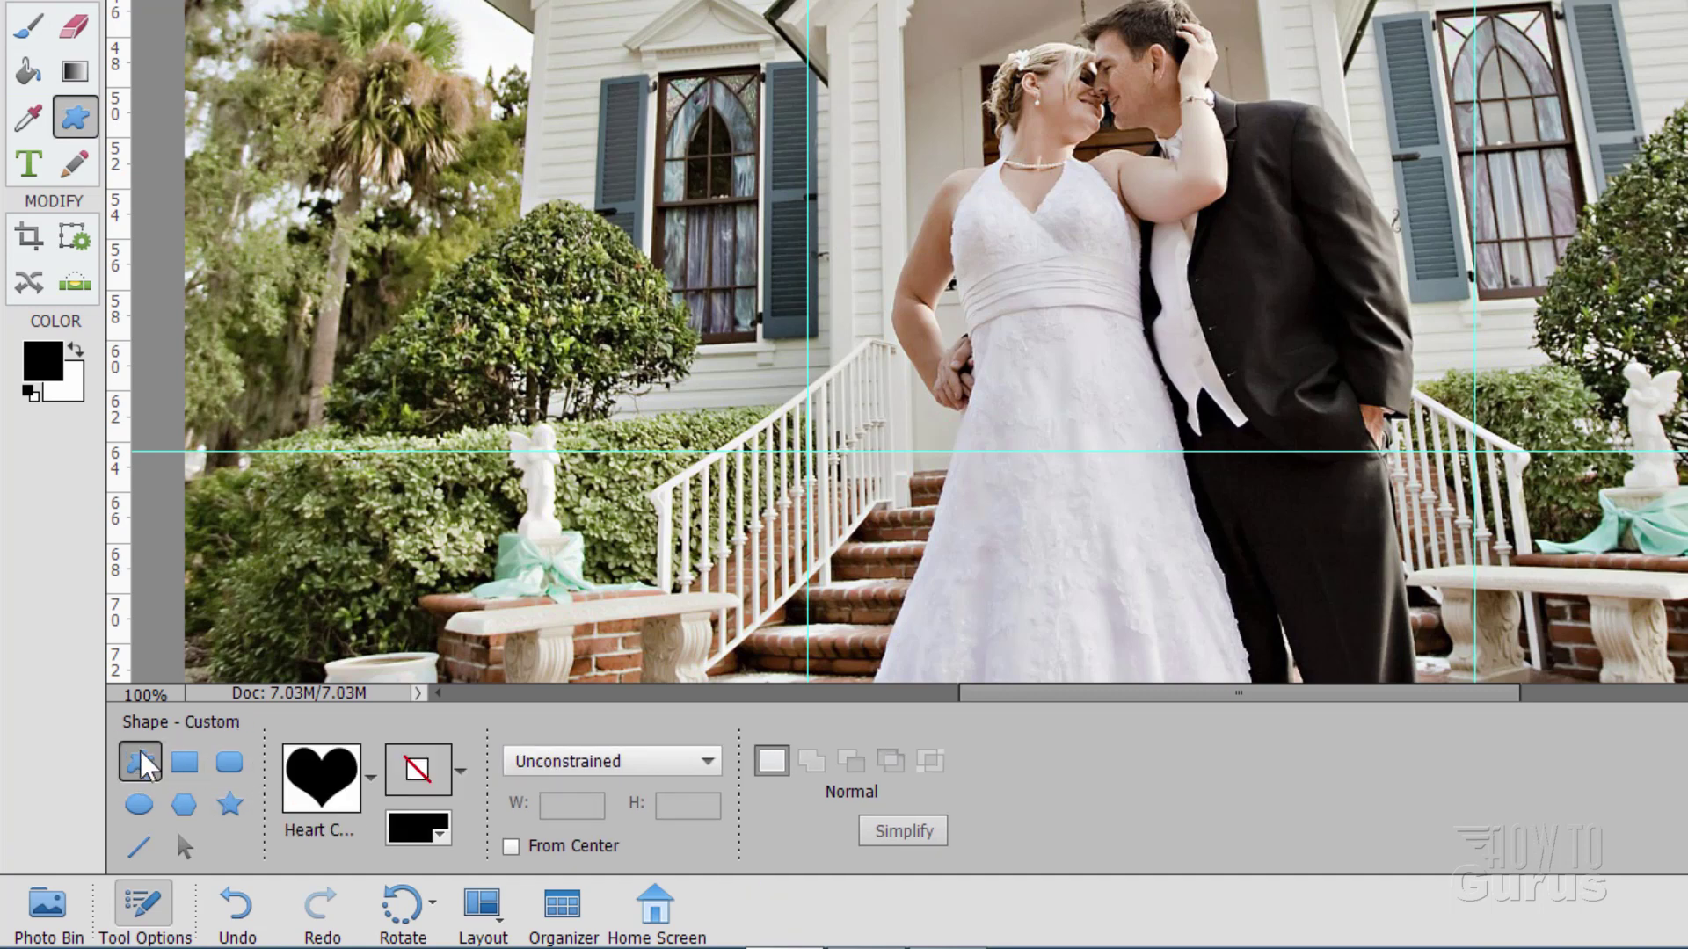
pyautogui.click(371, 783)
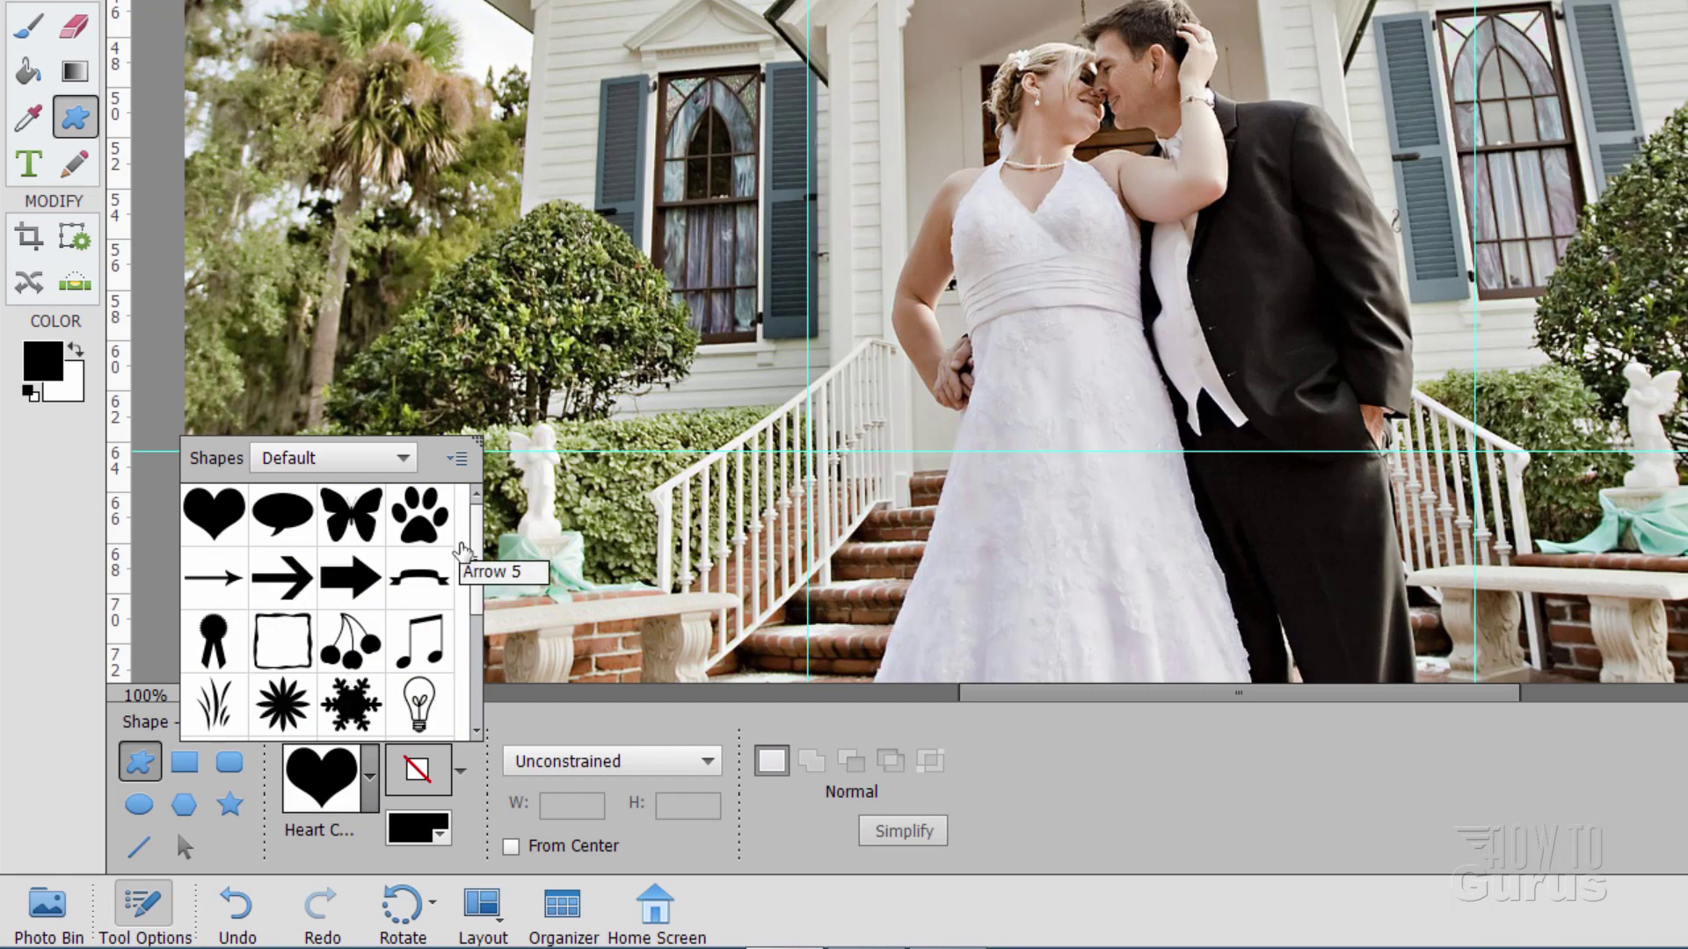
pyautogui.moveTo(481, 552)
pyautogui.mouseDown()
pyautogui.moveTo(485, 703)
pyautogui.moveTo(480, 545)
pyautogui.mouseUp()
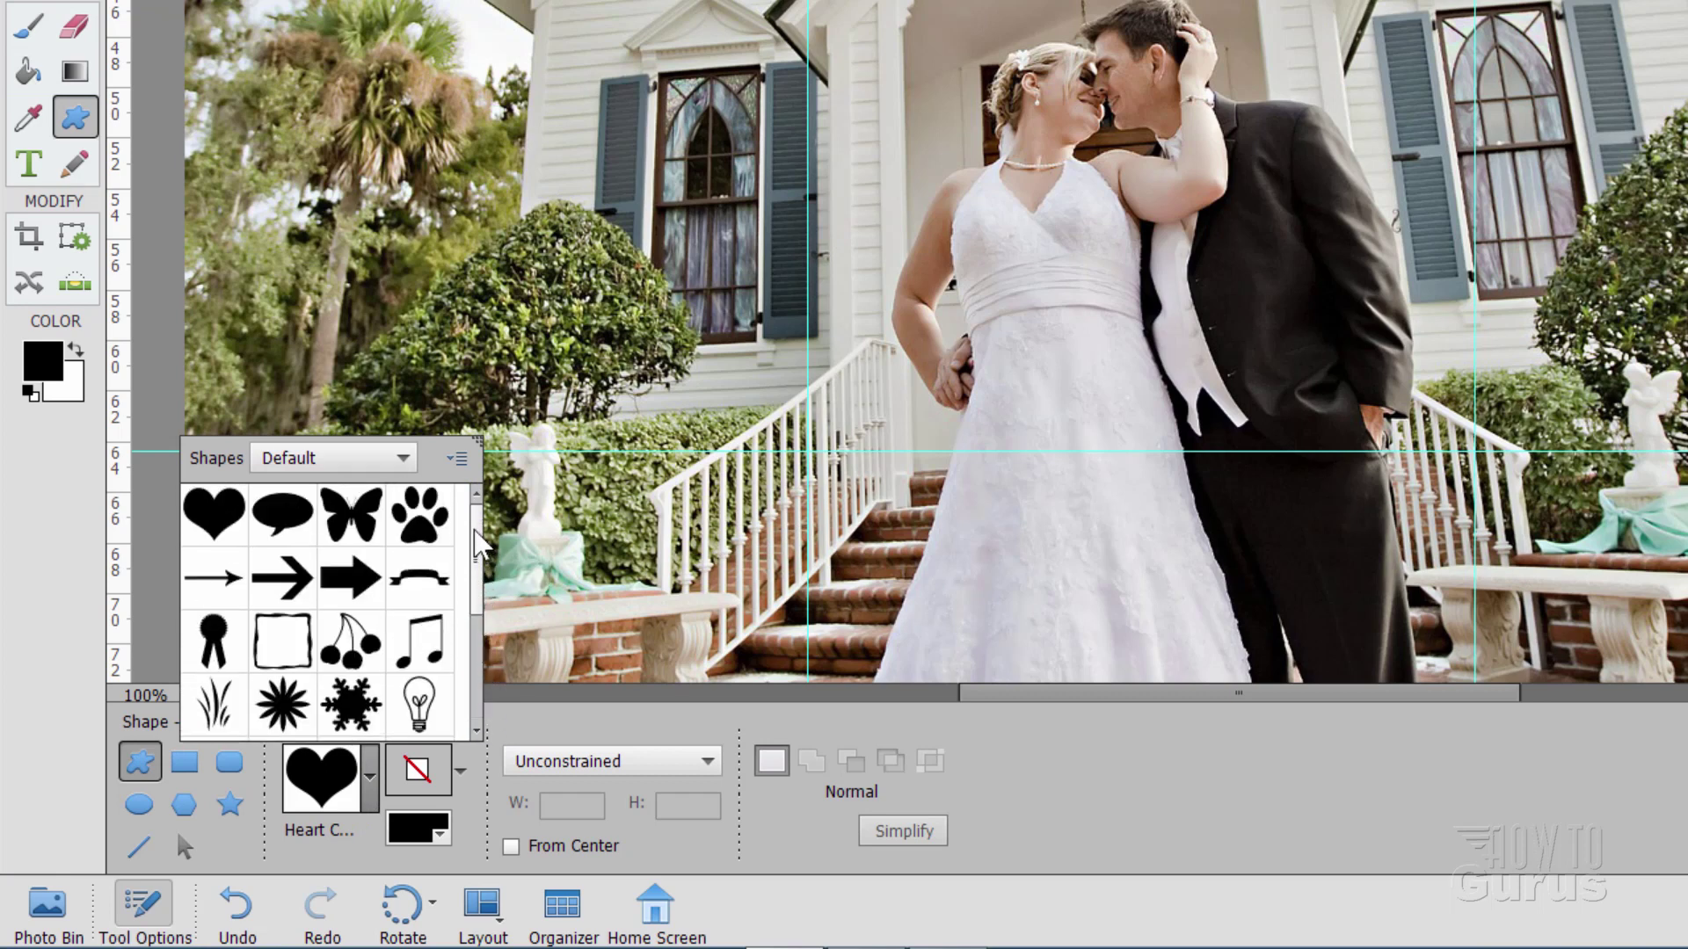
pyautogui.click(403, 458)
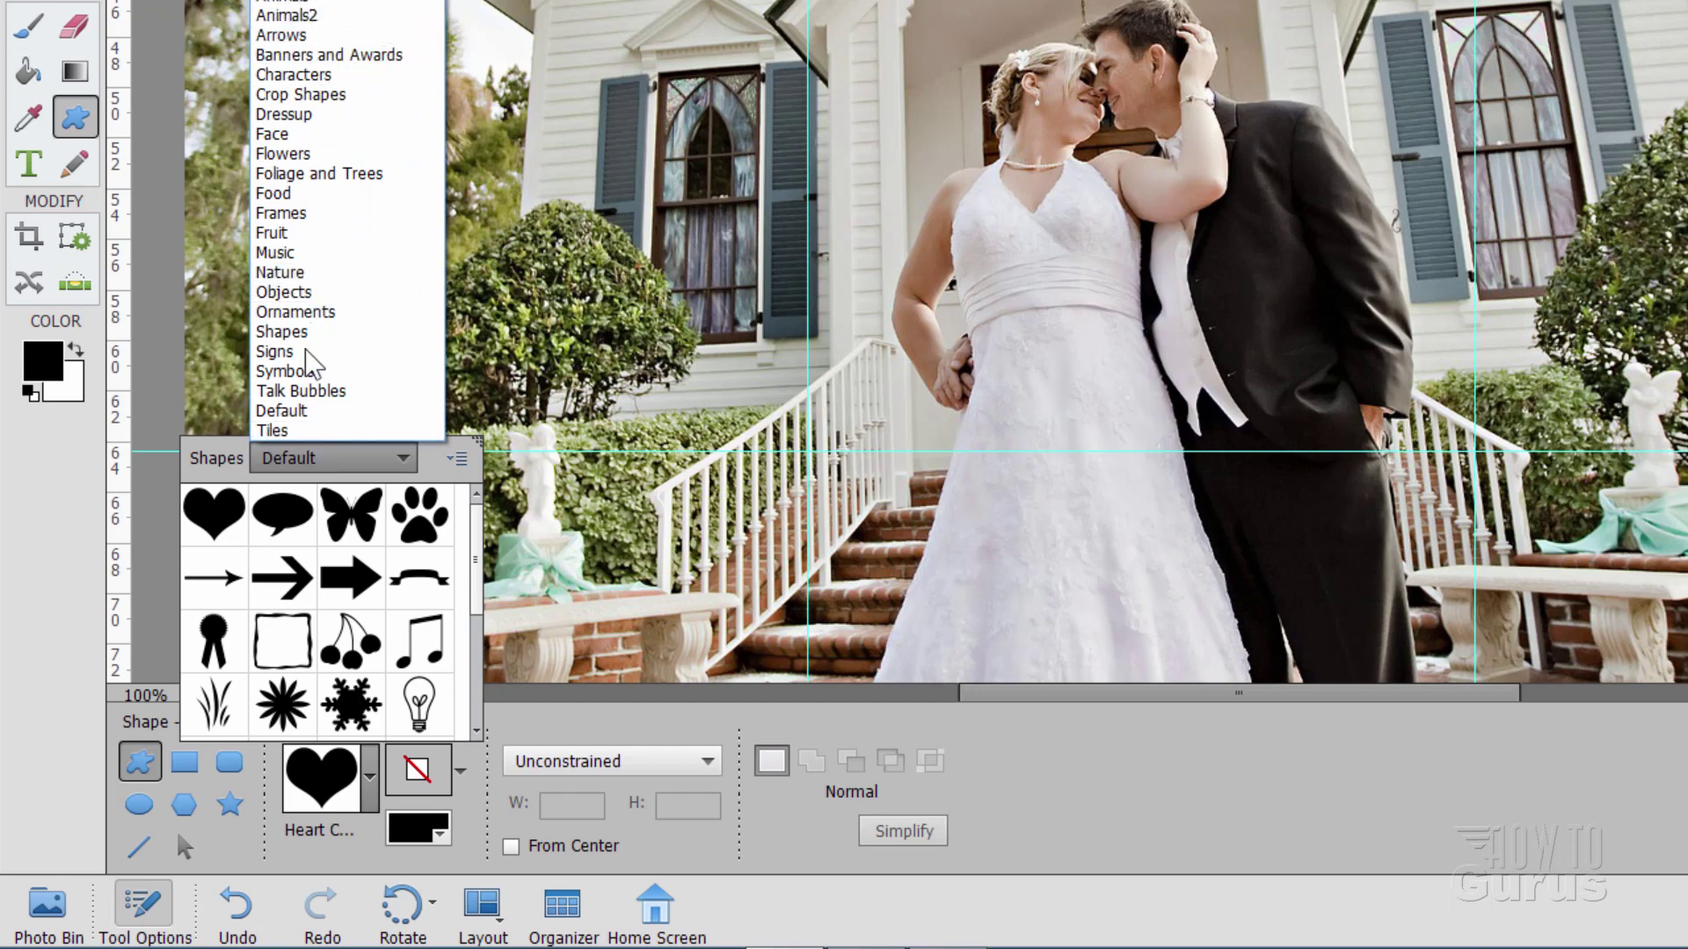
pyautogui.click(497, 761)
pyautogui.click(329, 791)
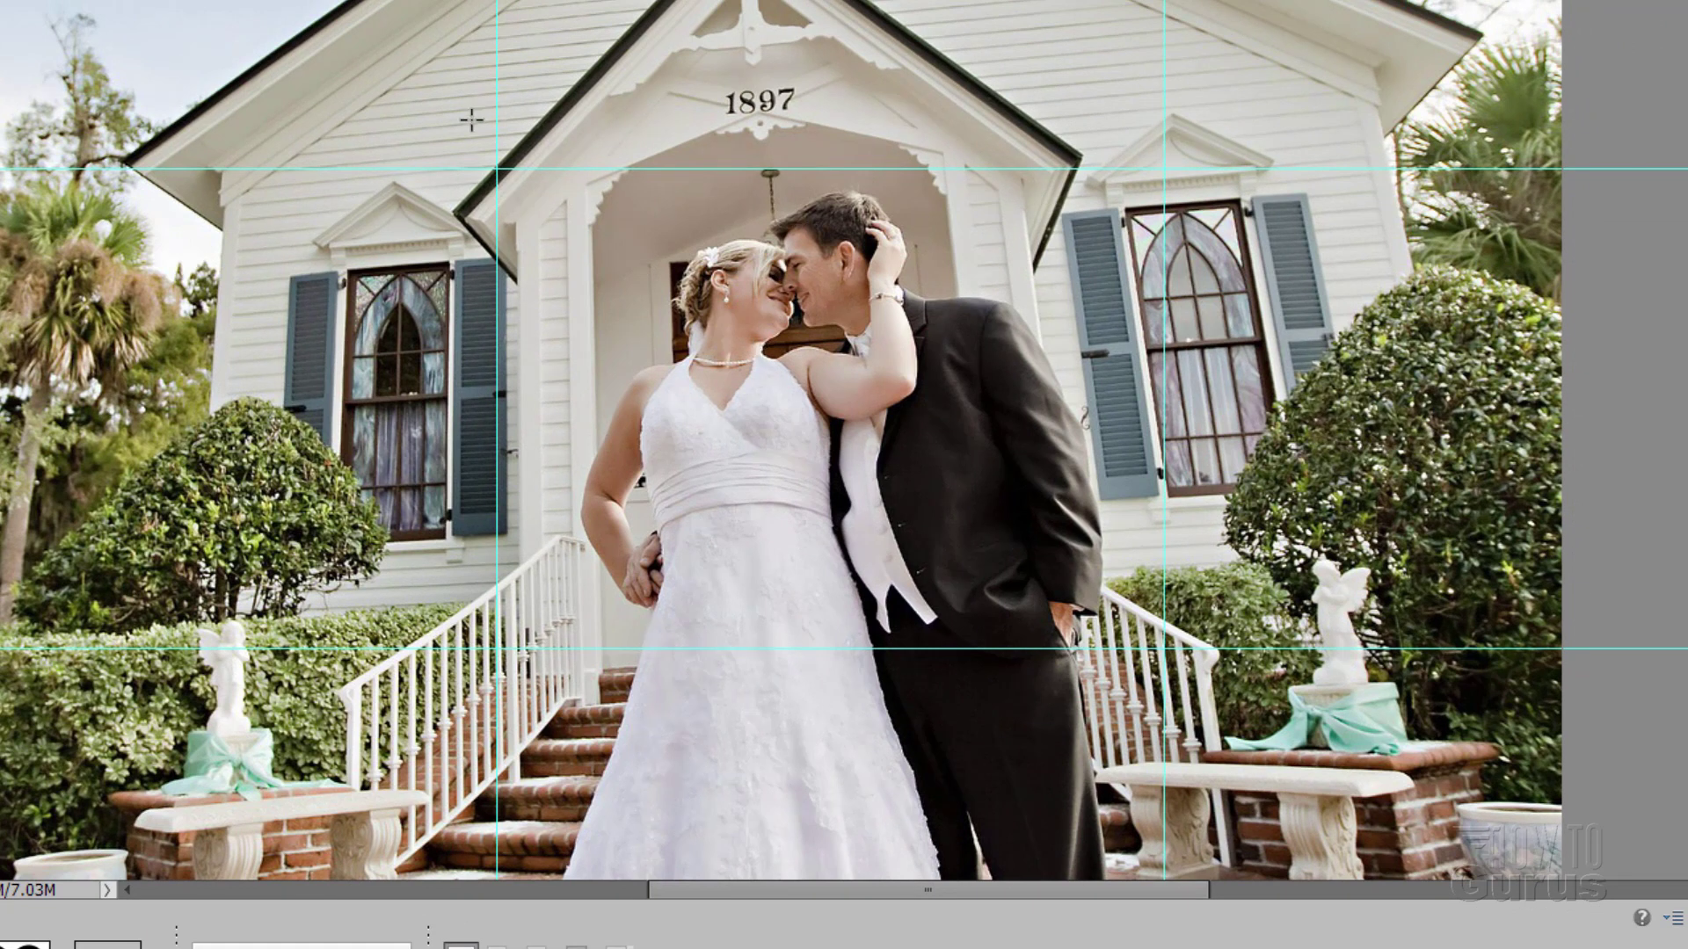
# Draw a heart over the photo and lower its opacity to 56%
pyautogui.moveTo(474, 112); pyautogui.dragTo(1187, 710)
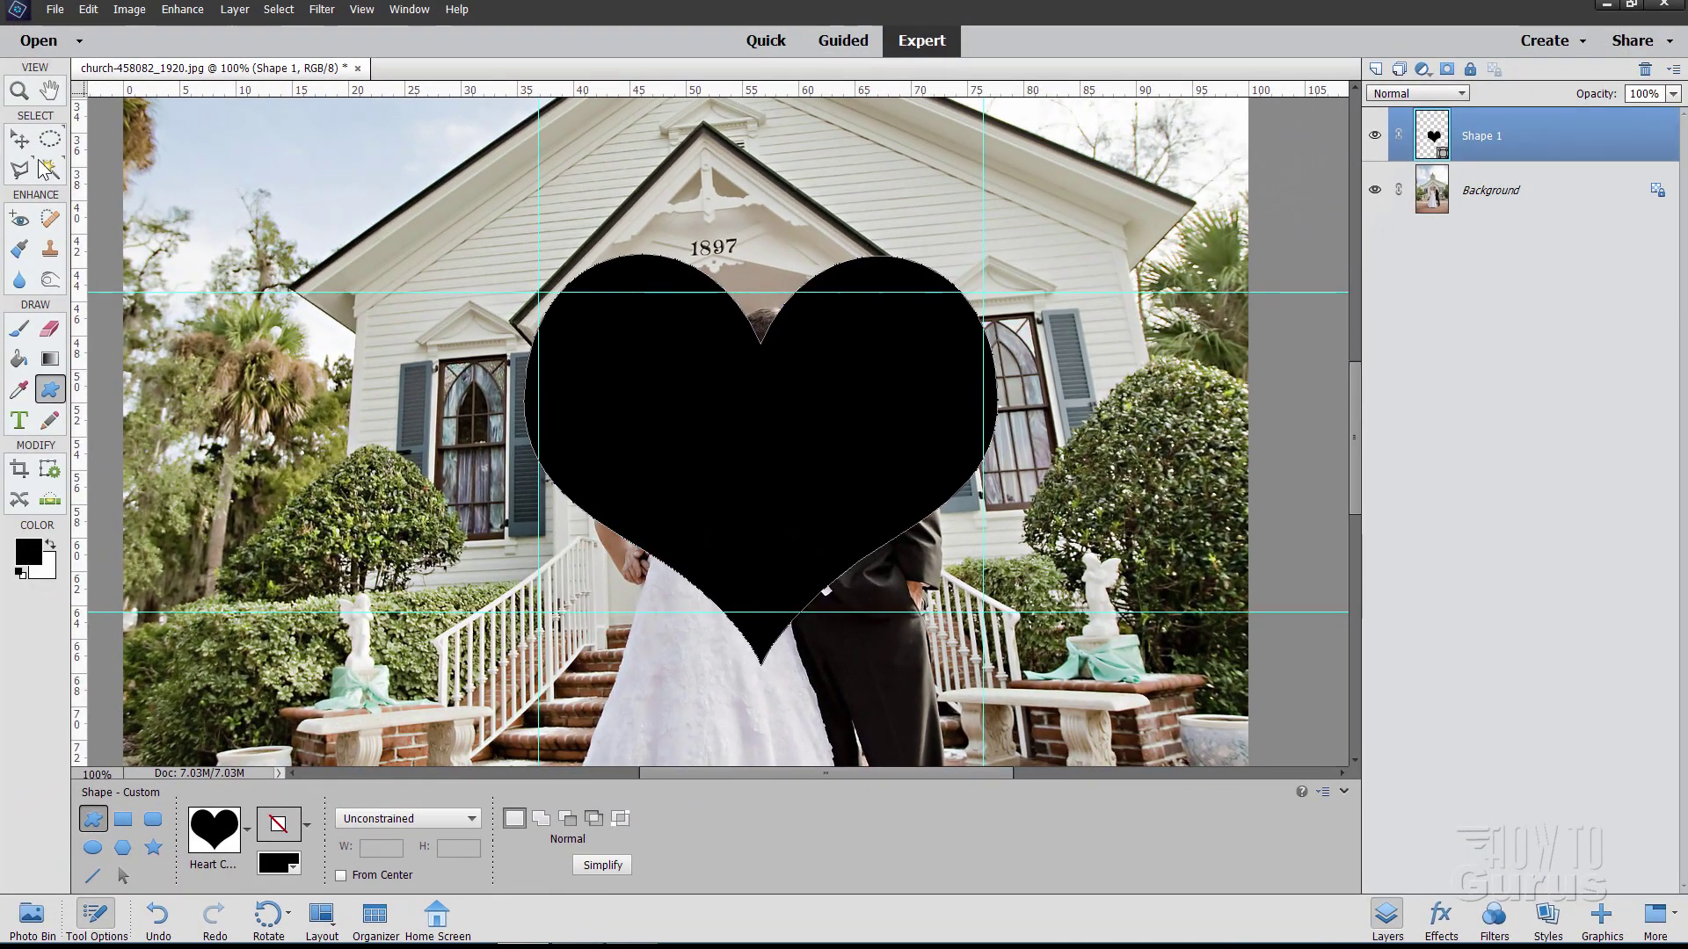
pyautogui.click(20, 139)
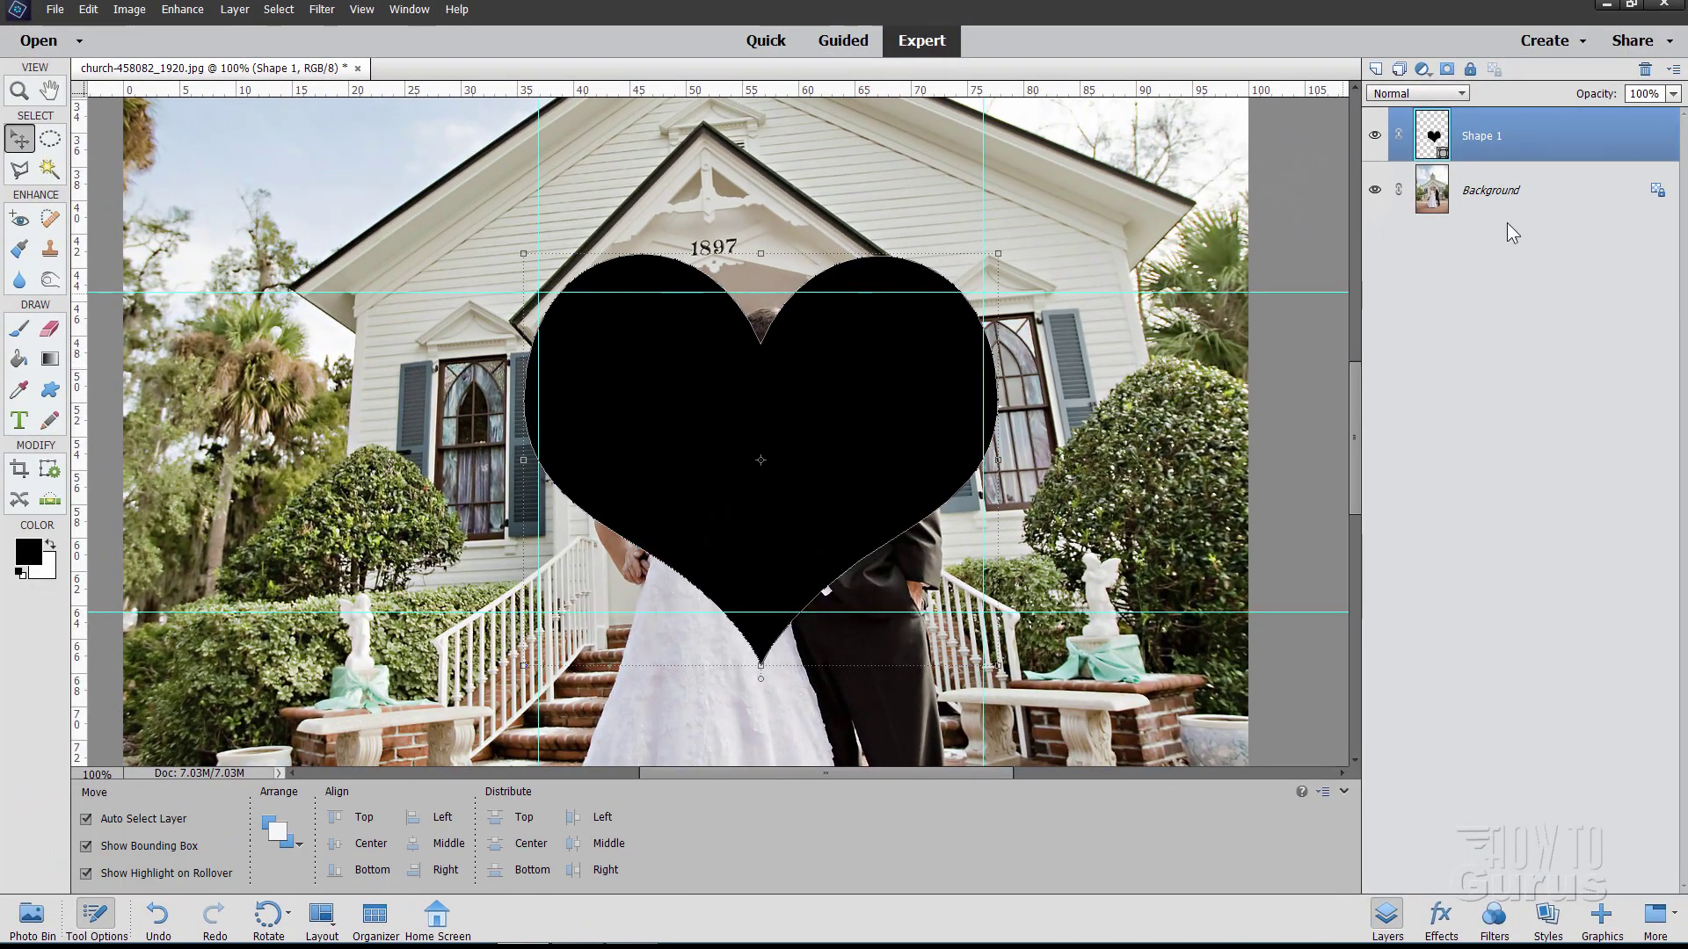
pyautogui.click(1673, 93)
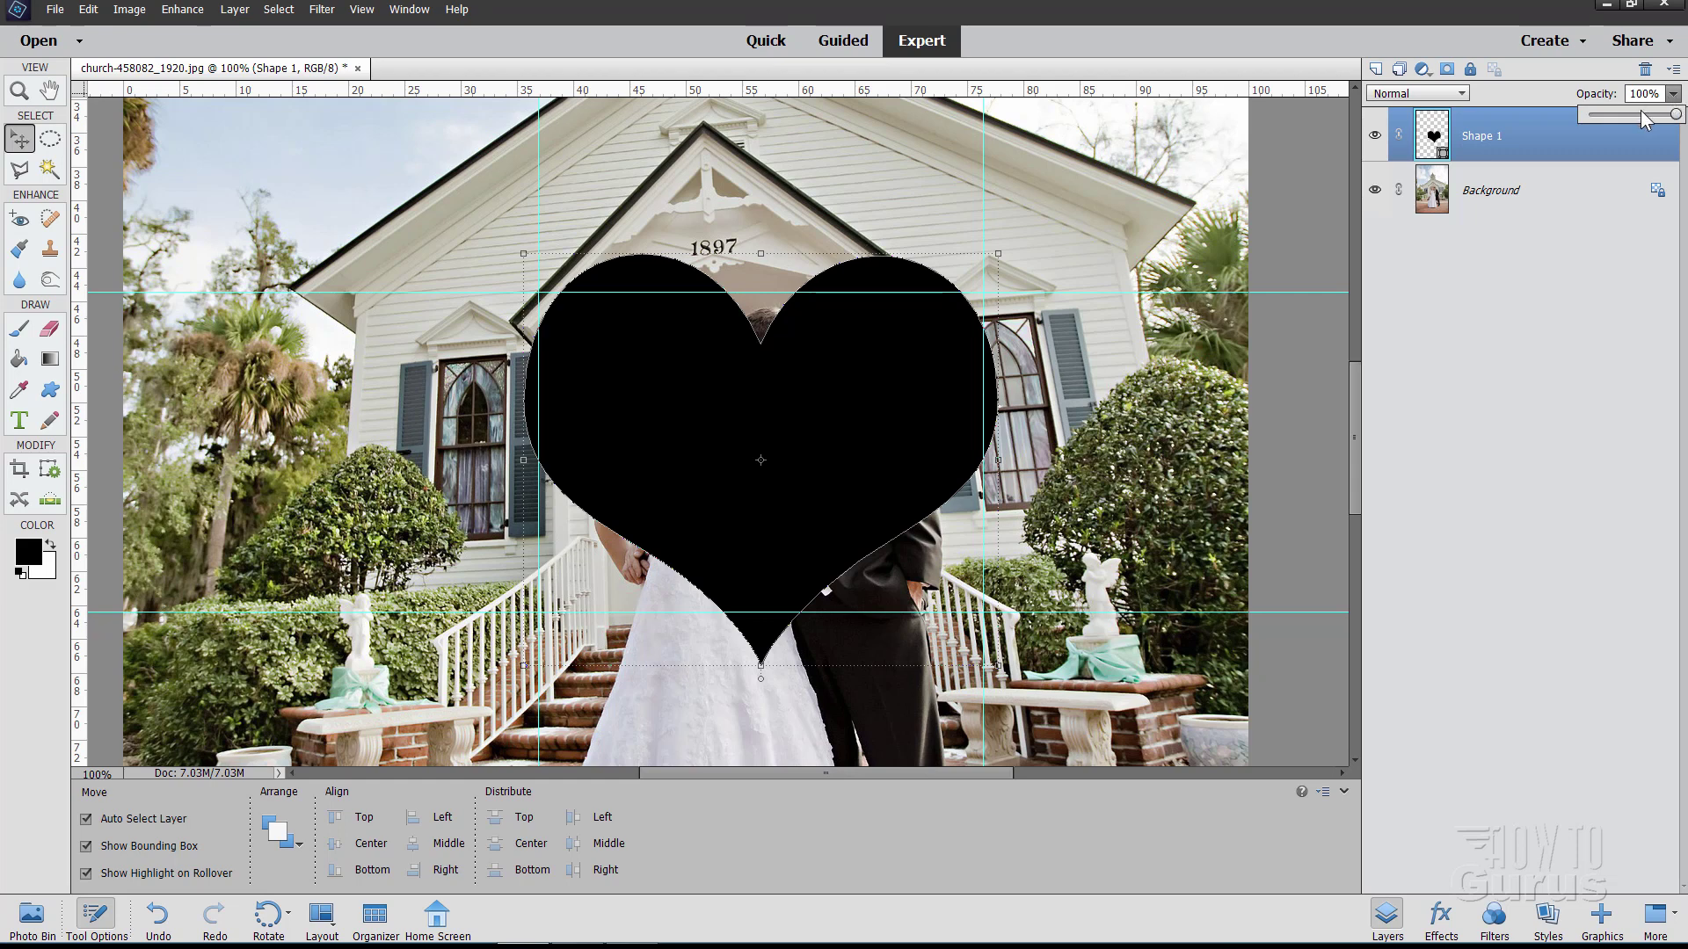
pyautogui.click(1628, 114)
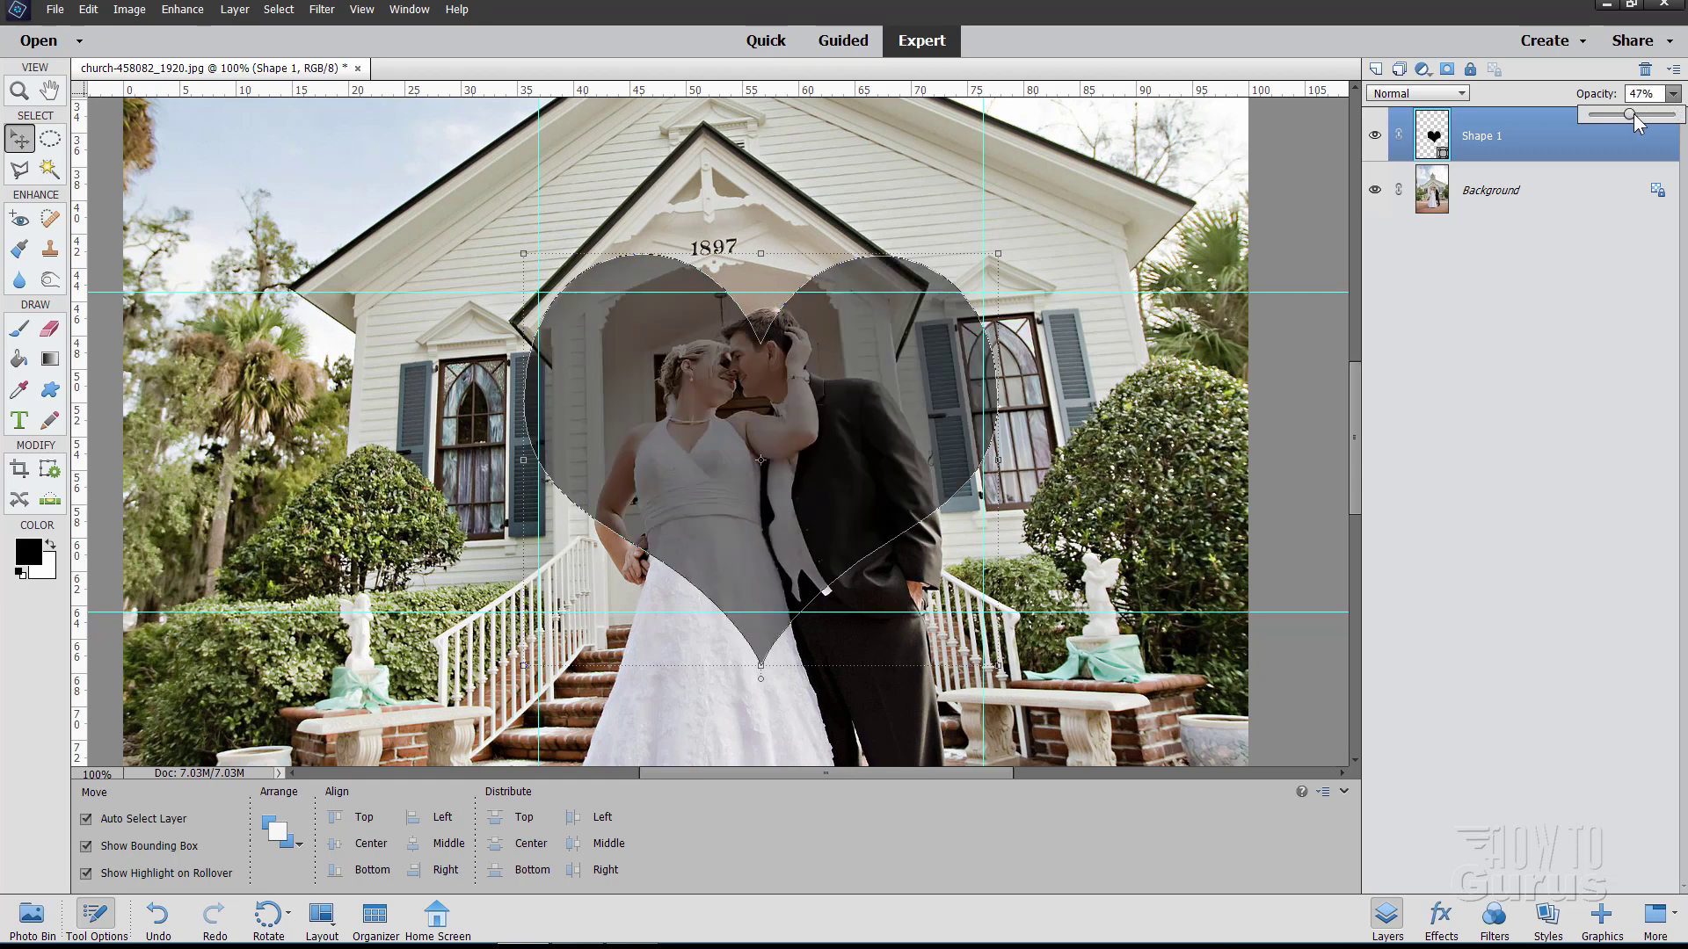
pyautogui.click(836, 406)
# Move and resize the heart over the couple, commit, and restore 100% opacity
pyautogui.moveTo(836, 406); pyautogui.dragTo(810, 380)
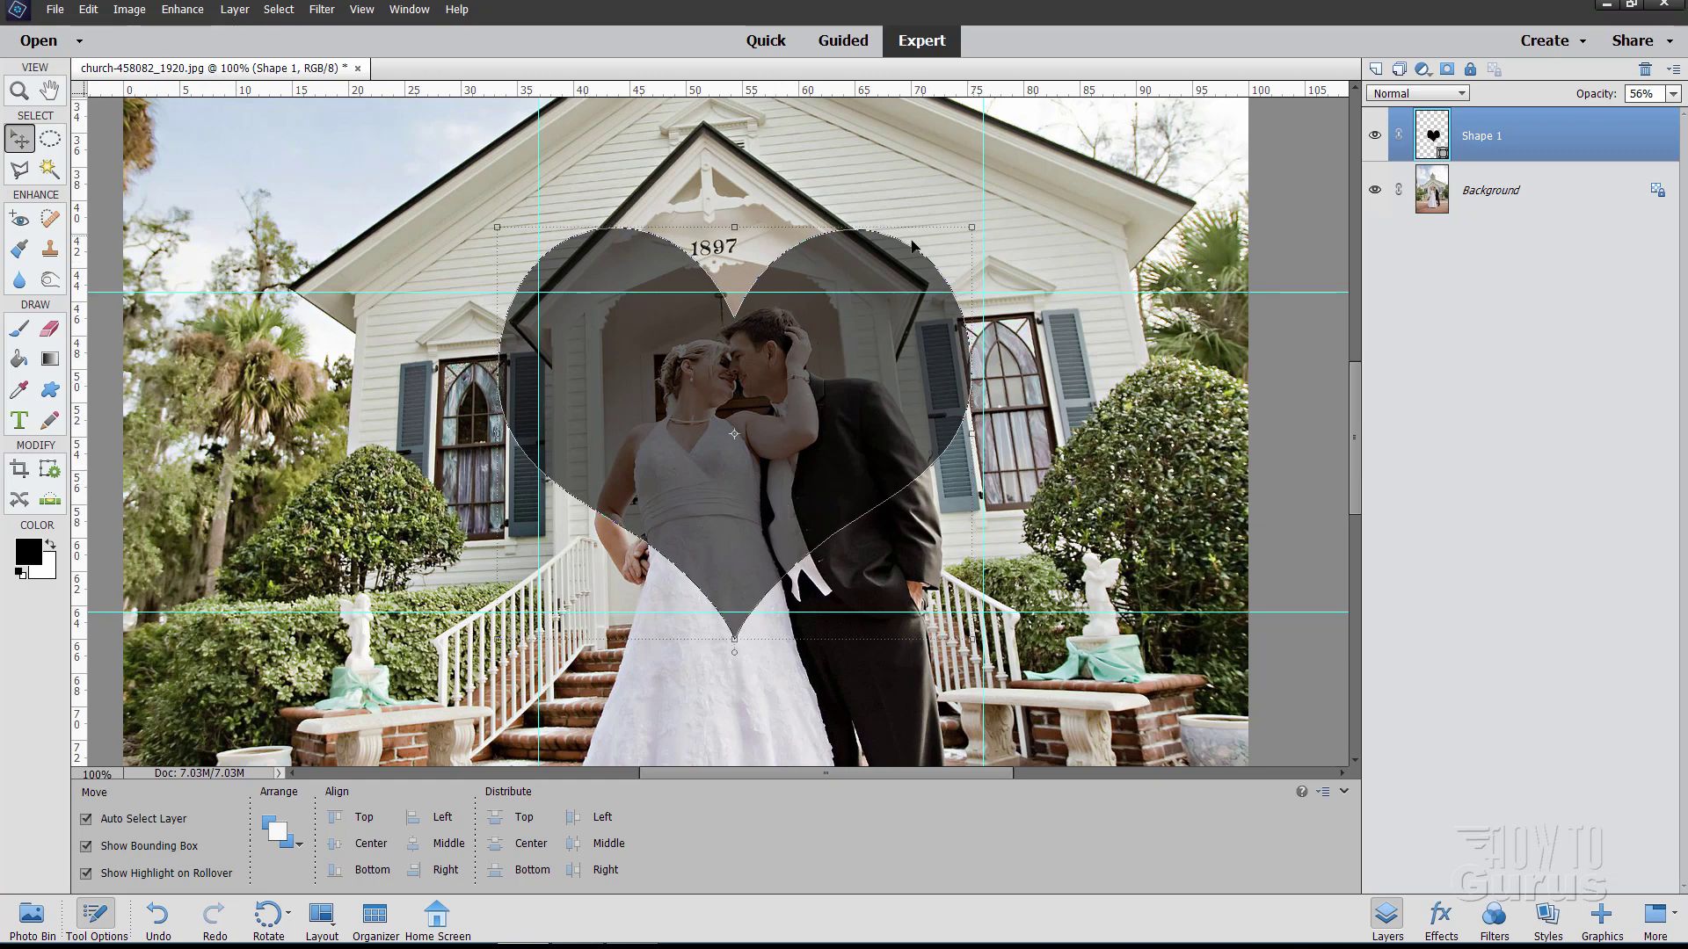
pyautogui.moveTo(735, 233)
pyautogui.mouseDown()
pyautogui.moveTo(725, 132)
pyautogui.moveTo(708, 278)
pyautogui.moveTo(716, 258)
pyautogui.mouseUp()
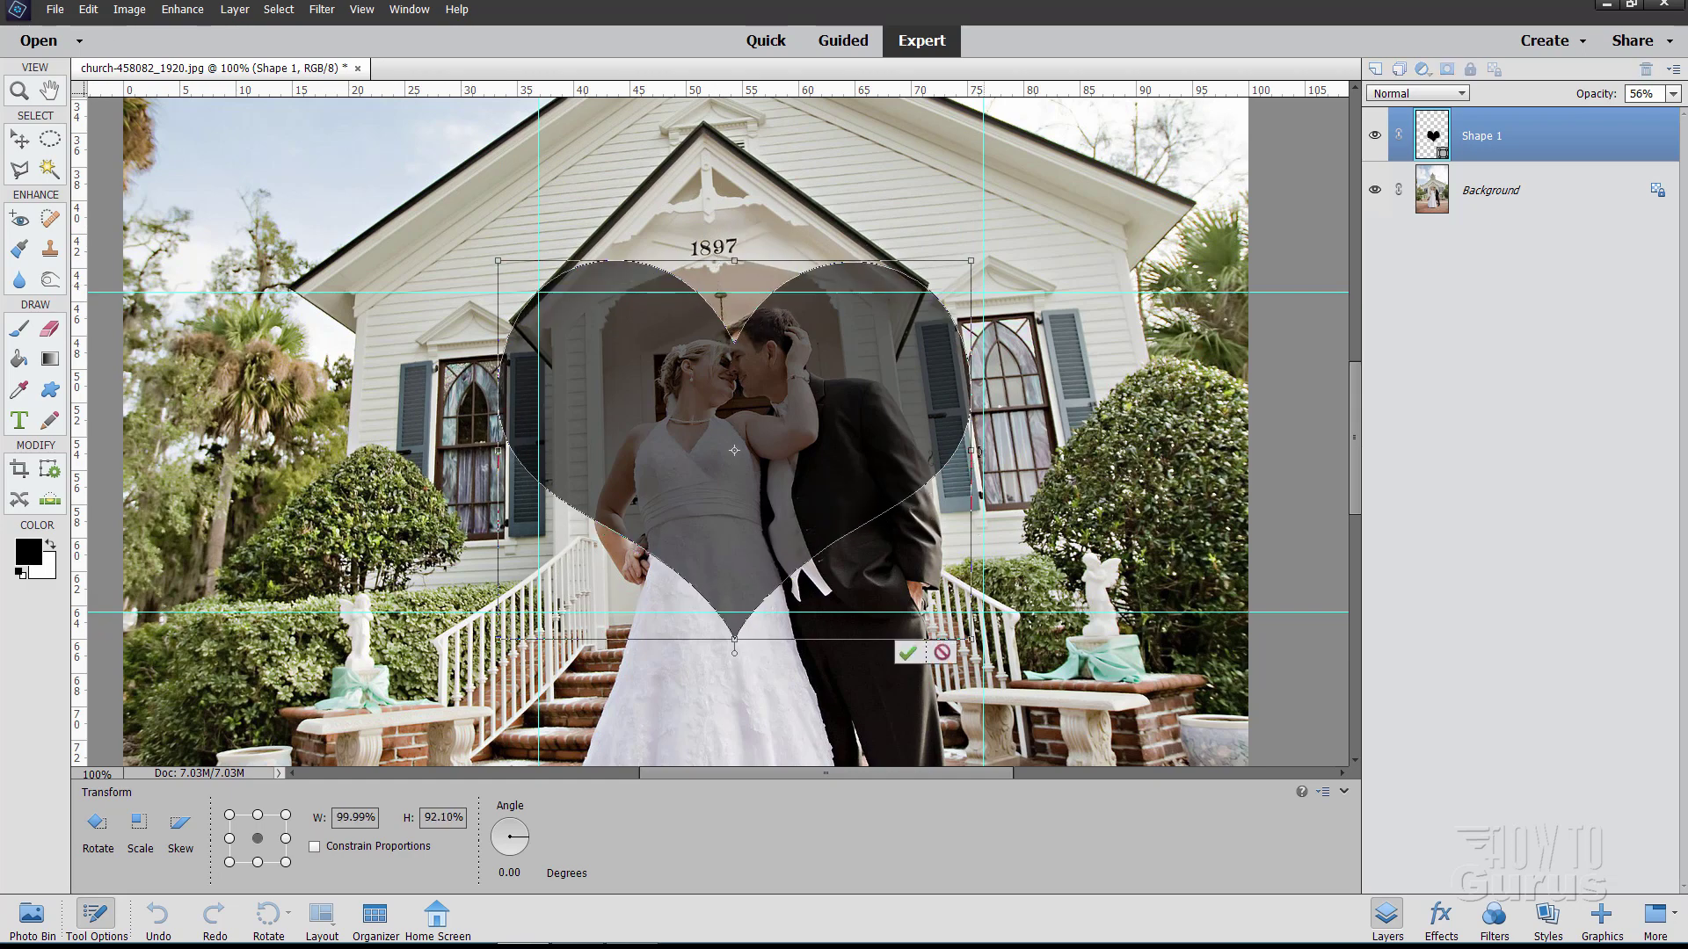
pyautogui.moveTo(972, 451)
pyautogui.mouseDown()
pyautogui.moveTo(1131, 436)
pyautogui.moveTo(962, 452)
pyautogui.moveTo(959, 475)
pyautogui.mouseUp()
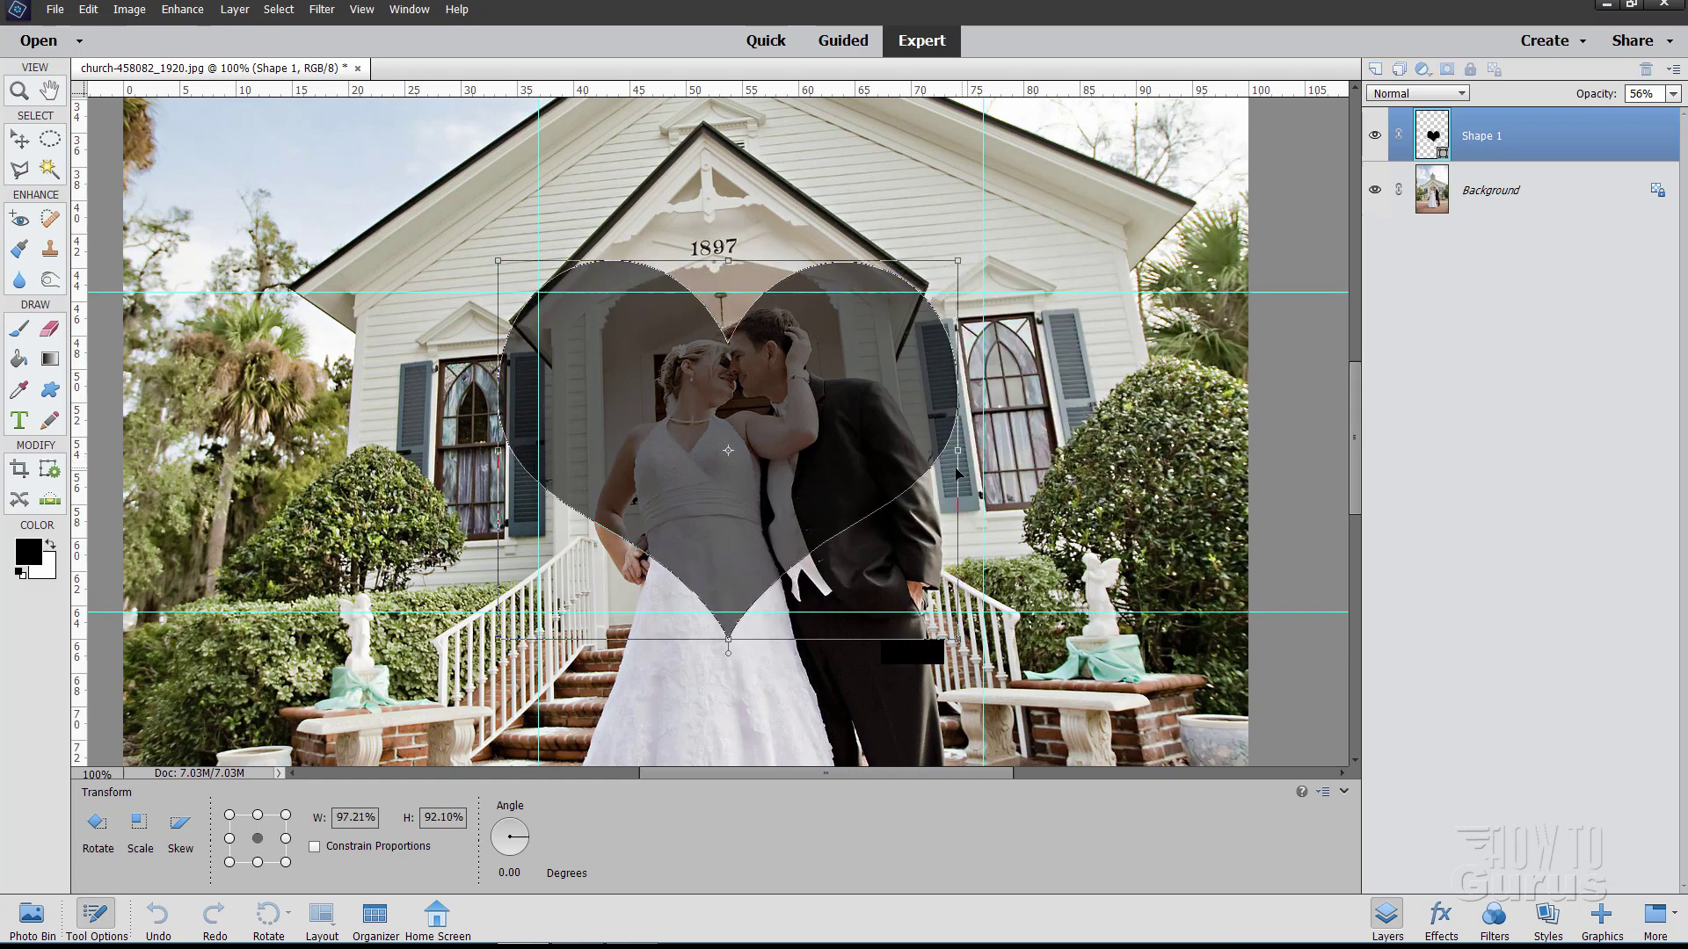
pyautogui.moveTo(767, 503); pyautogui.dragTo(767, 463)
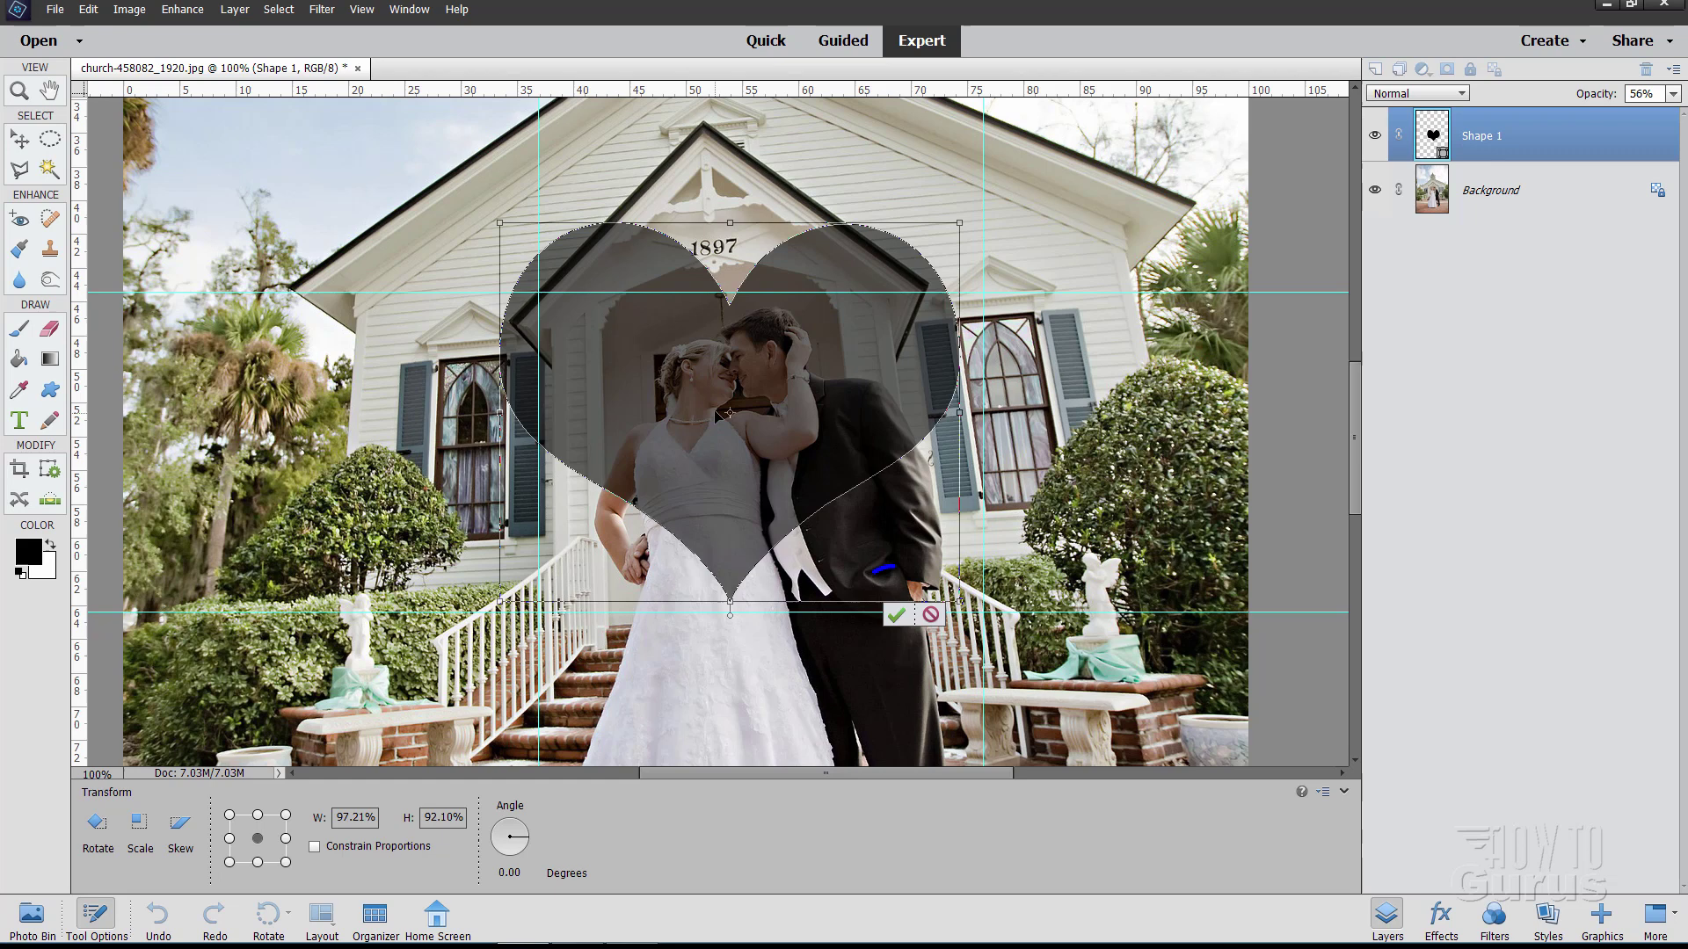
pyautogui.click(895, 615)
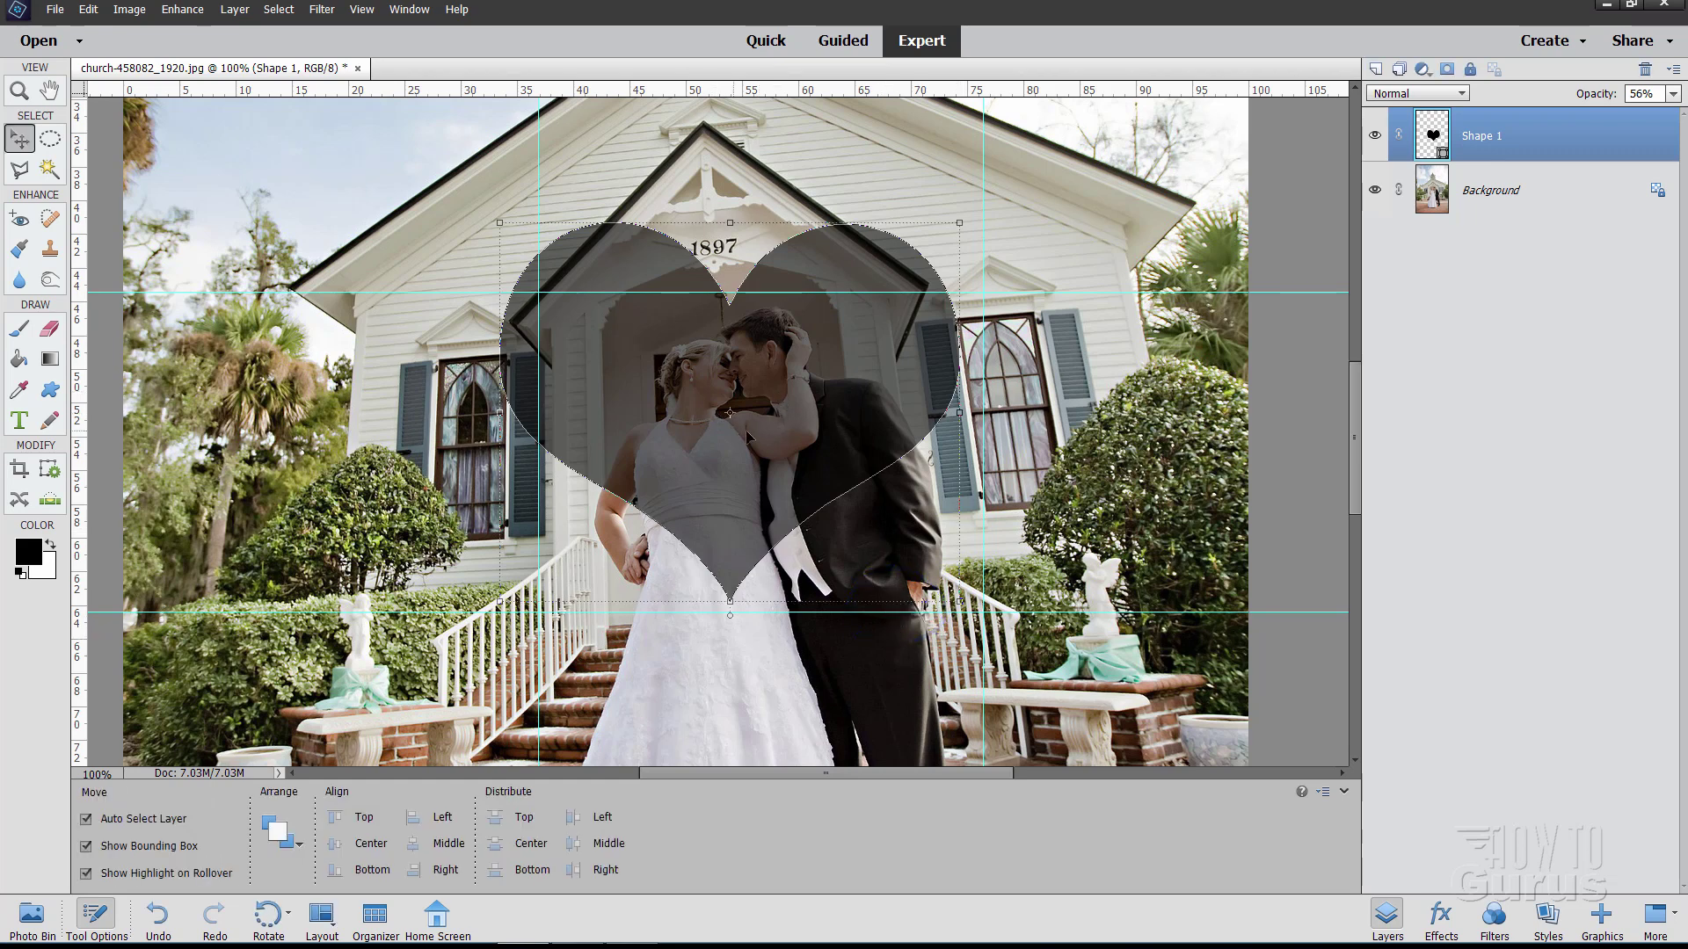
pyautogui.click(1673, 93)
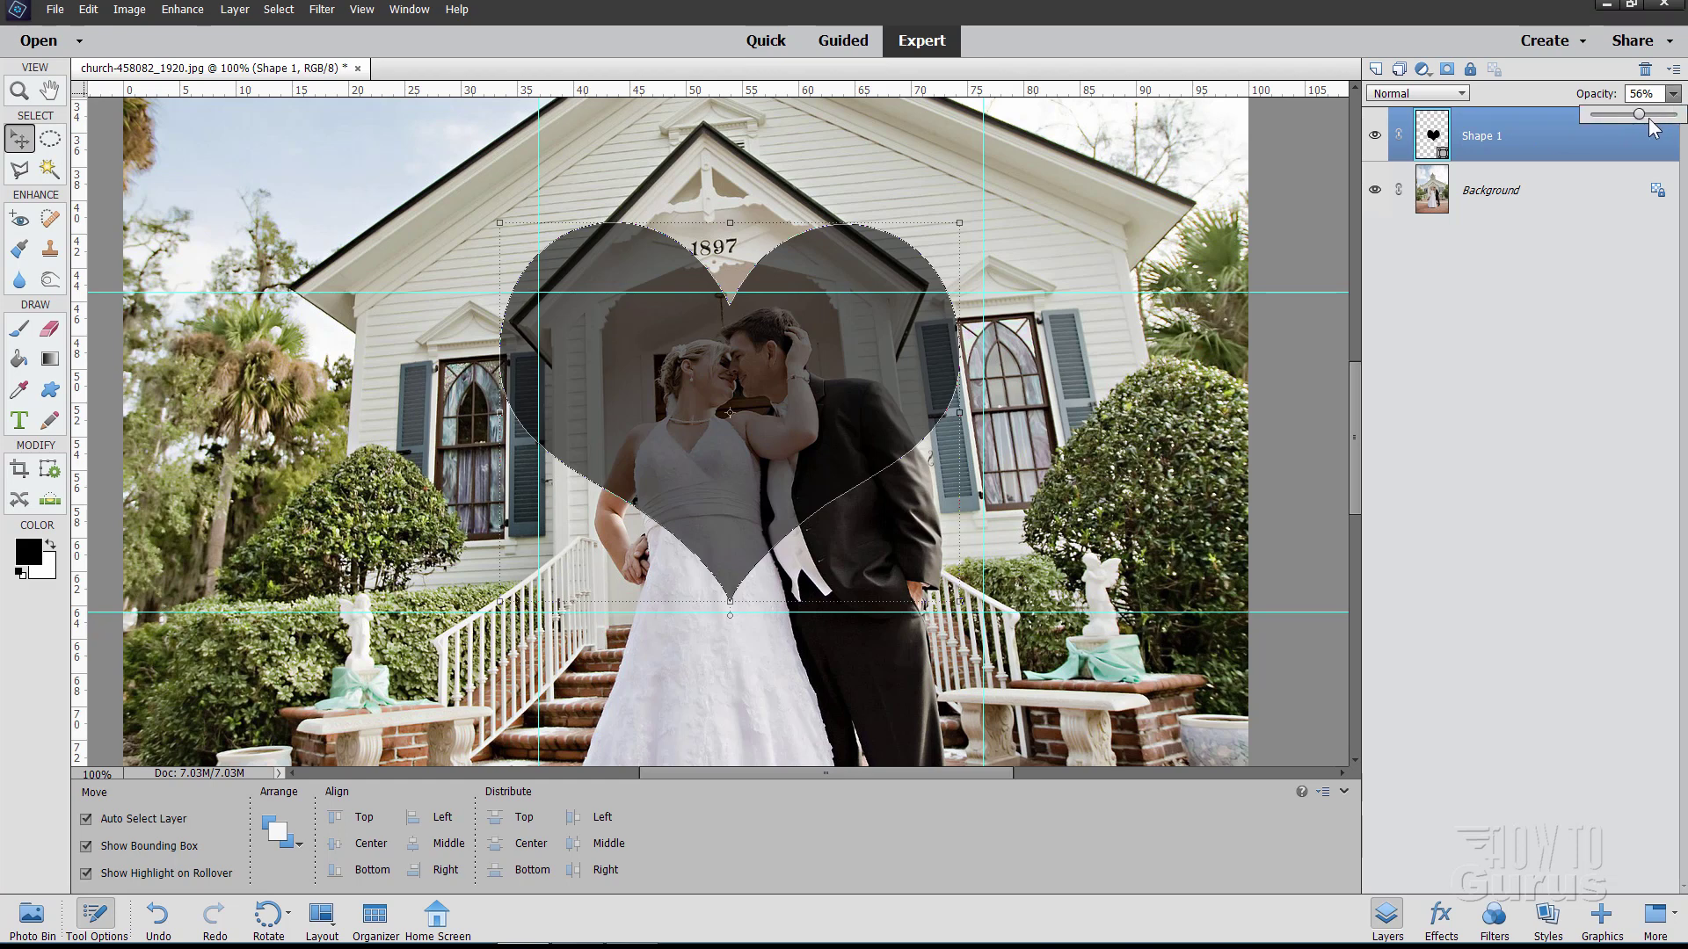
pyautogui.moveTo(1641, 114); pyautogui.dragTo(1683, 138)
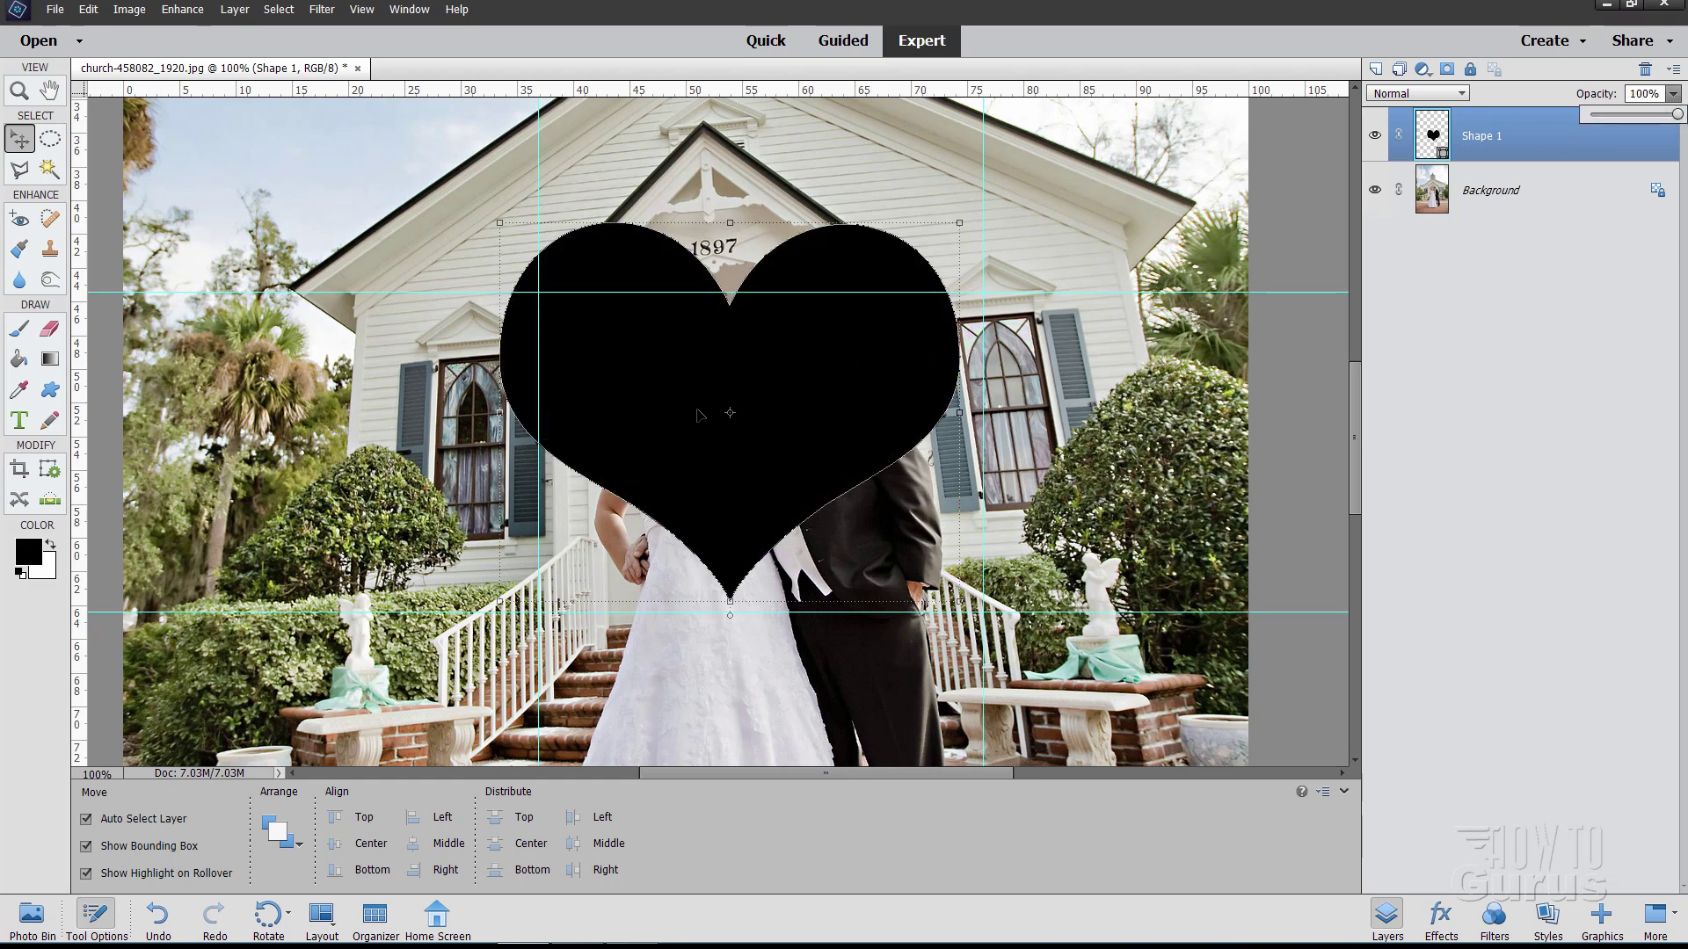
# Load the Shape 1 heart as a selection and add it as a layer mask on Background
pyautogui.press('ctrl')
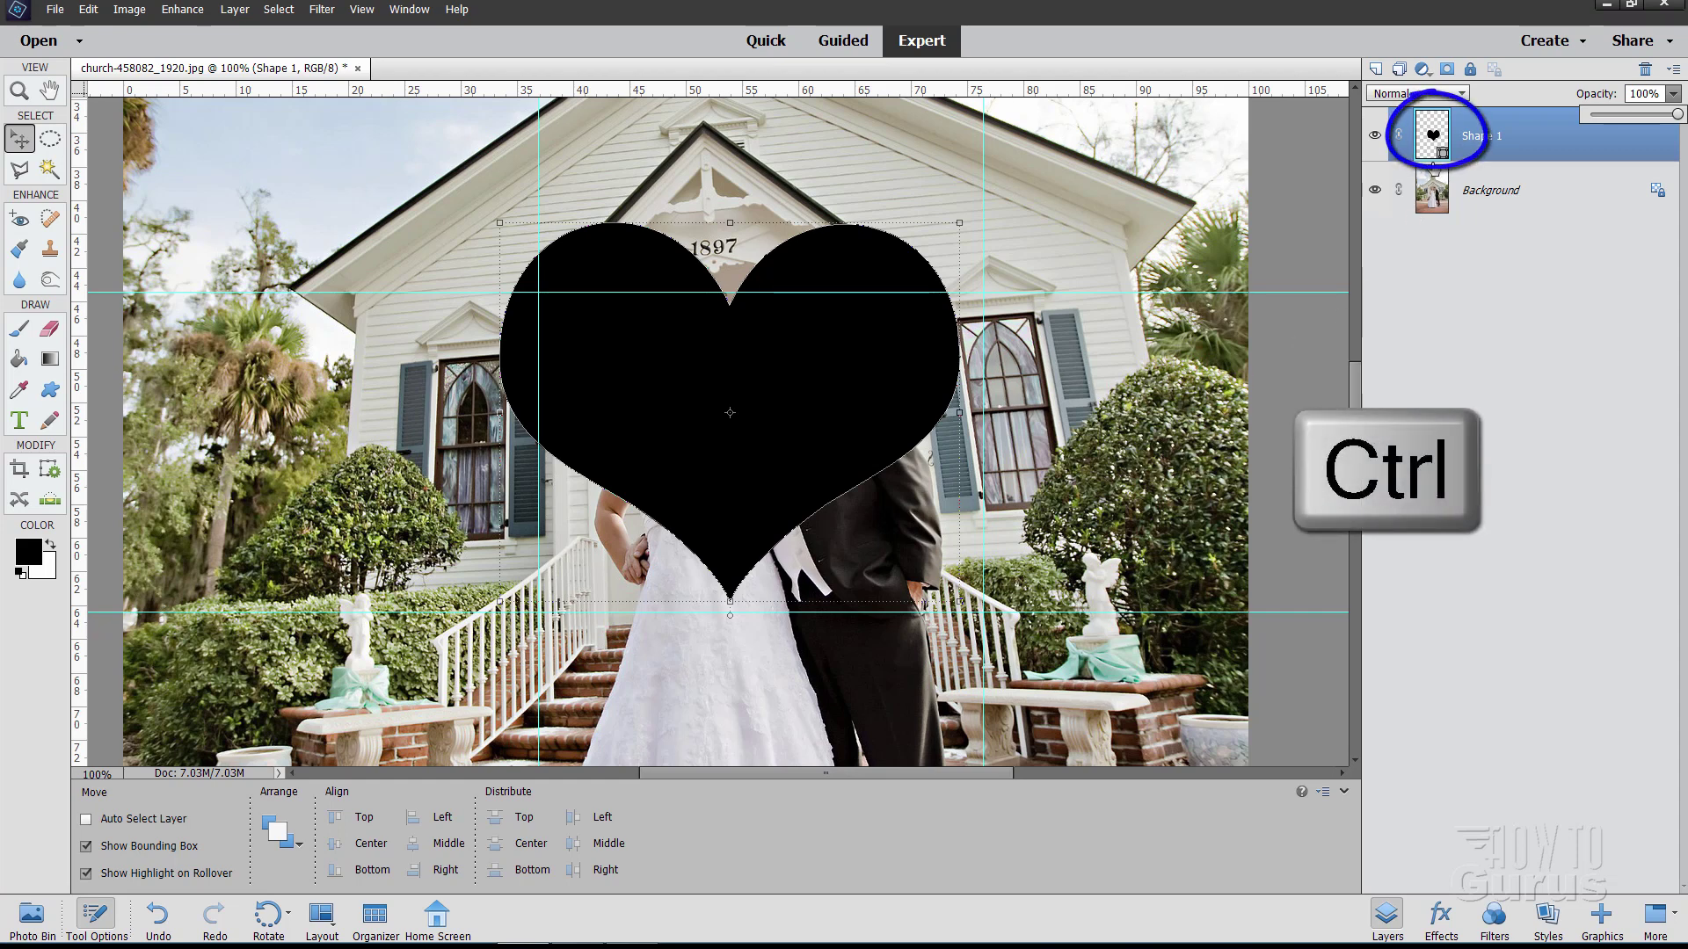
pyautogui.keyDown('ctrl'); pyautogui.click(1430, 136); pyautogui.keyUp('ctrl')
pyautogui.keyDown('ctrl'); pyautogui.click(1430, 136); pyautogui.keyUp('ctrl')
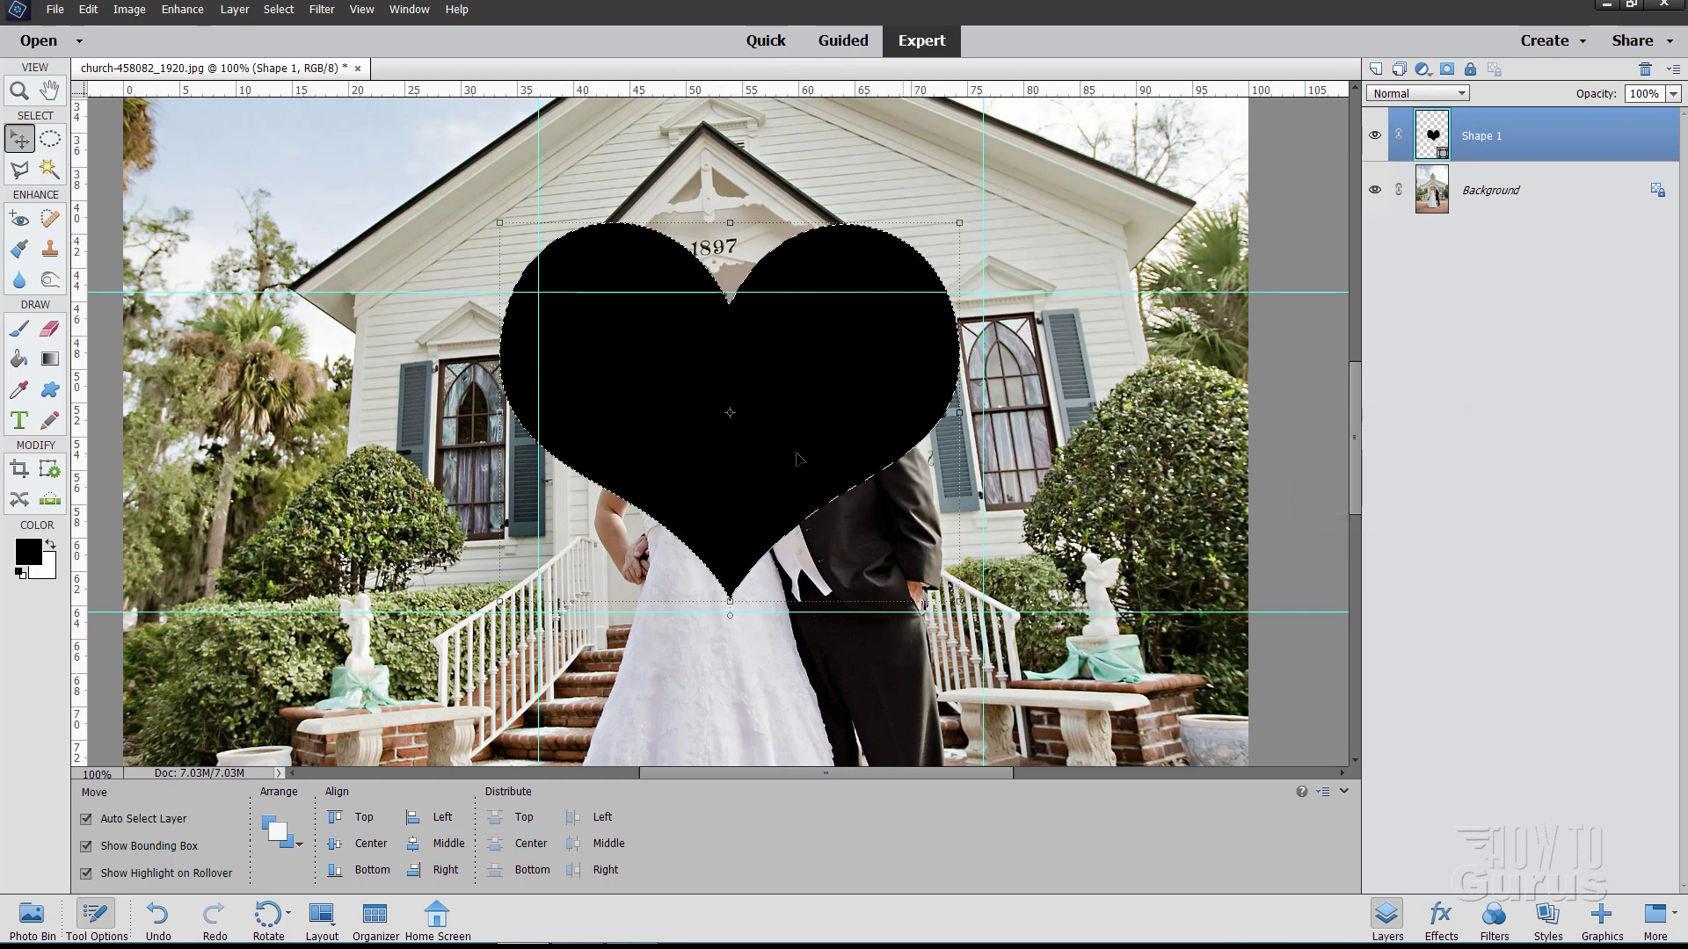
pyautogui.click(49, 140)
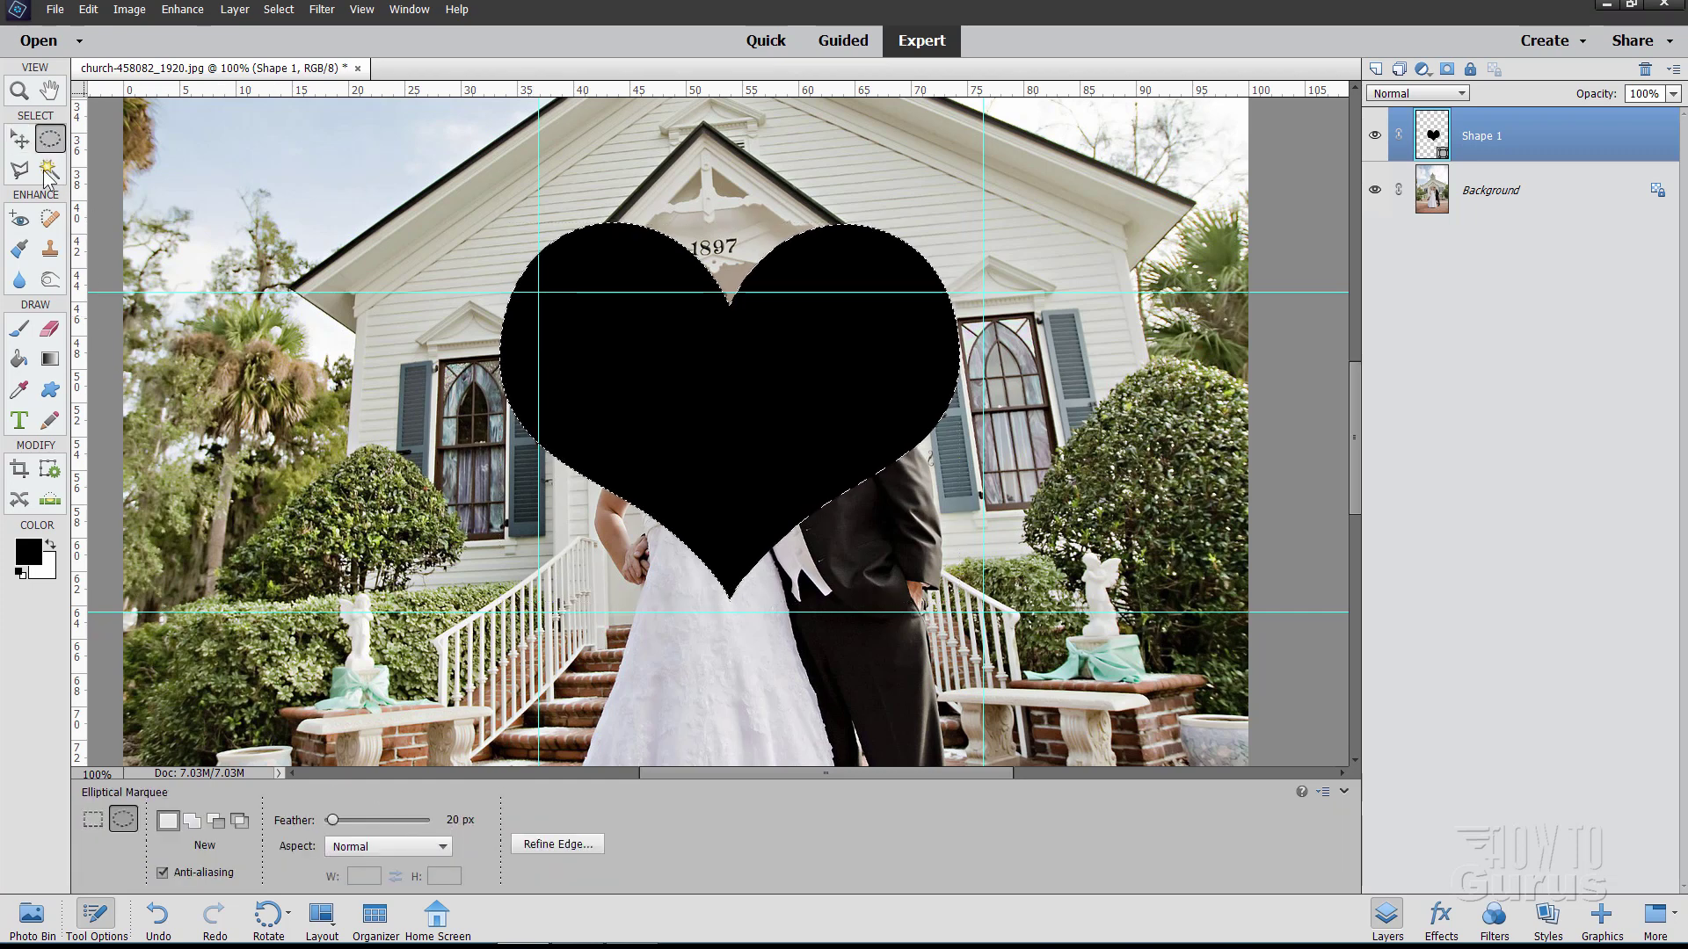
pyautogui.click(19, 139)
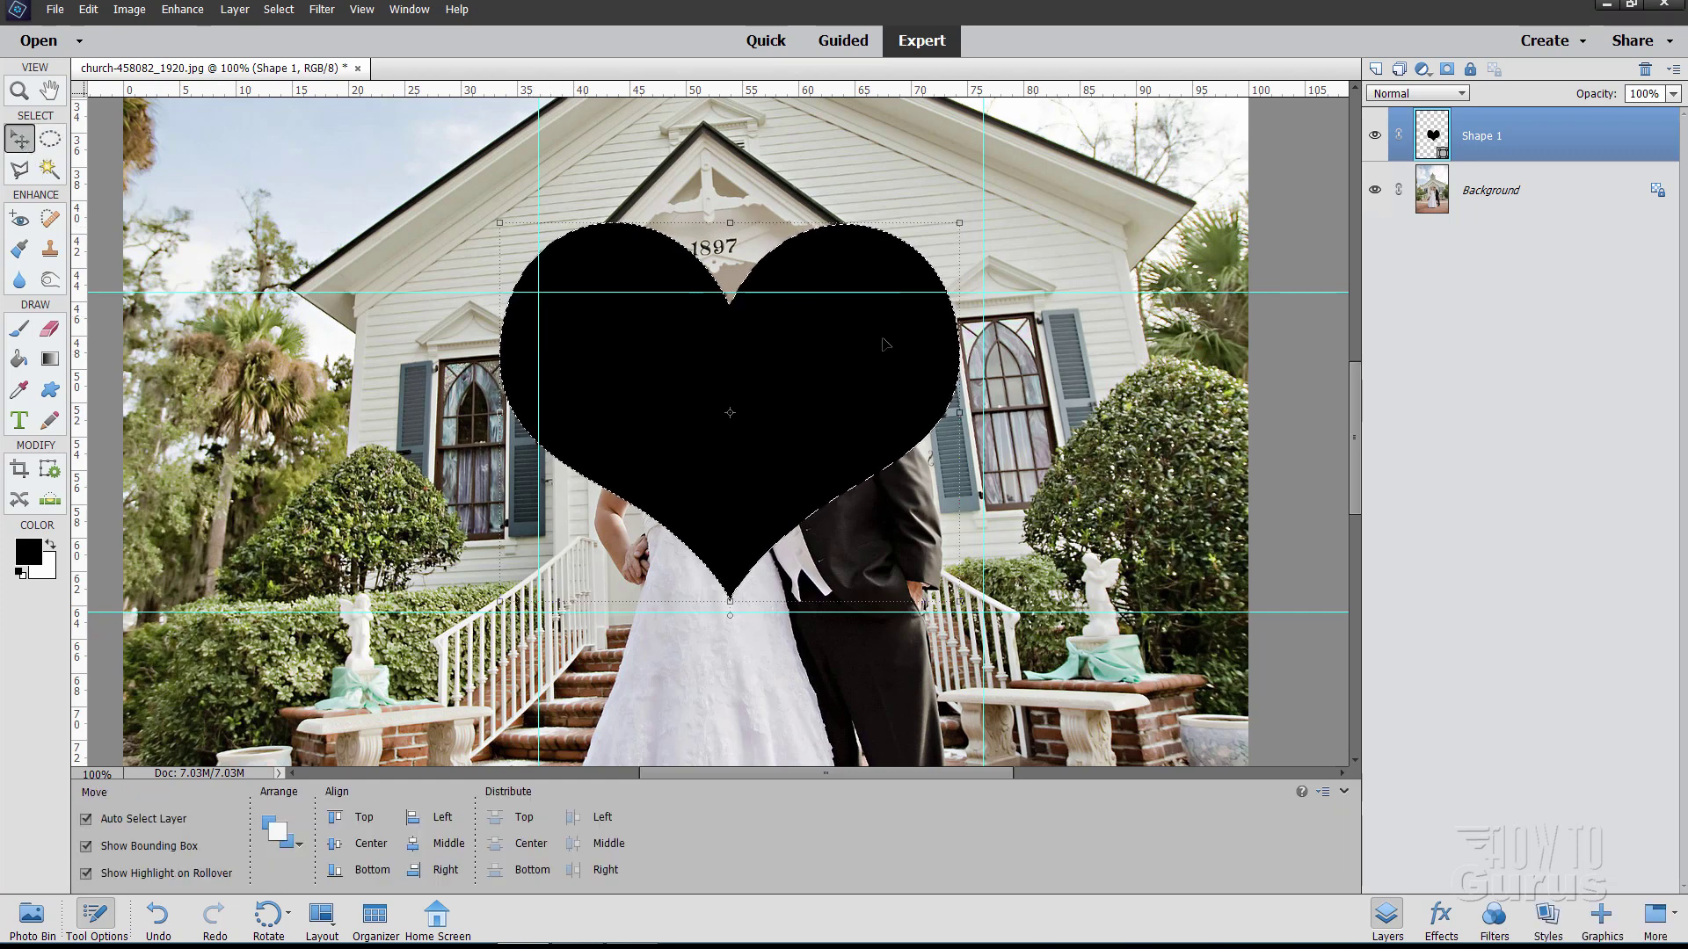
pyautogui.click(1494, 194)
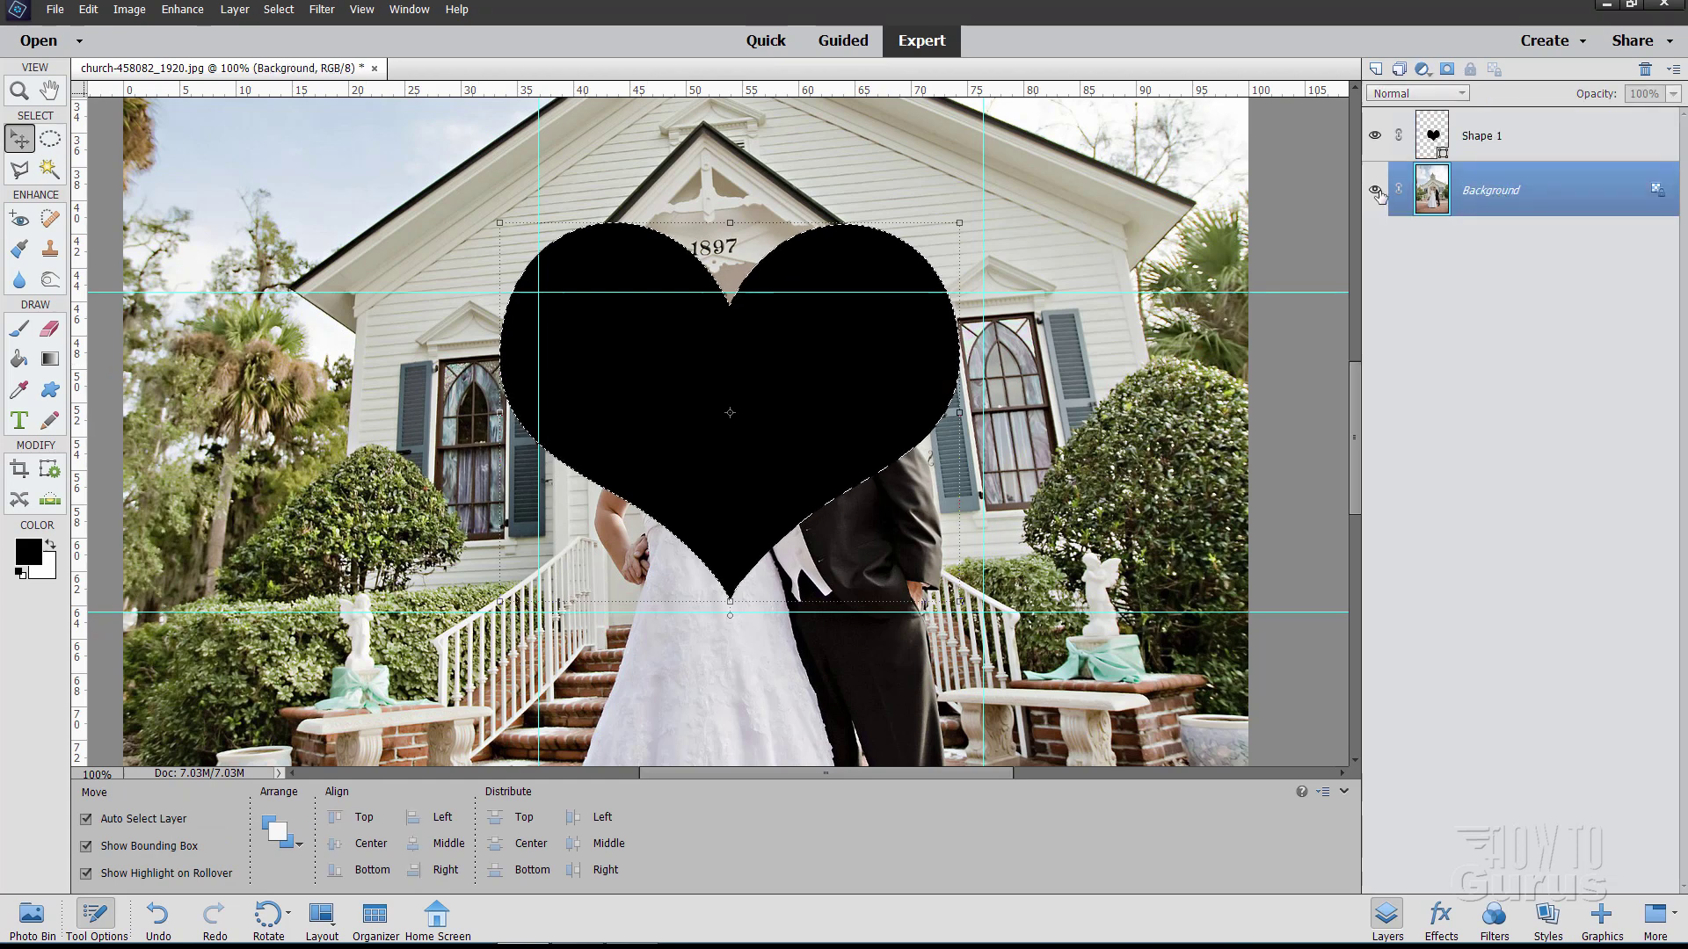
pyautogui.click(1447, 70)
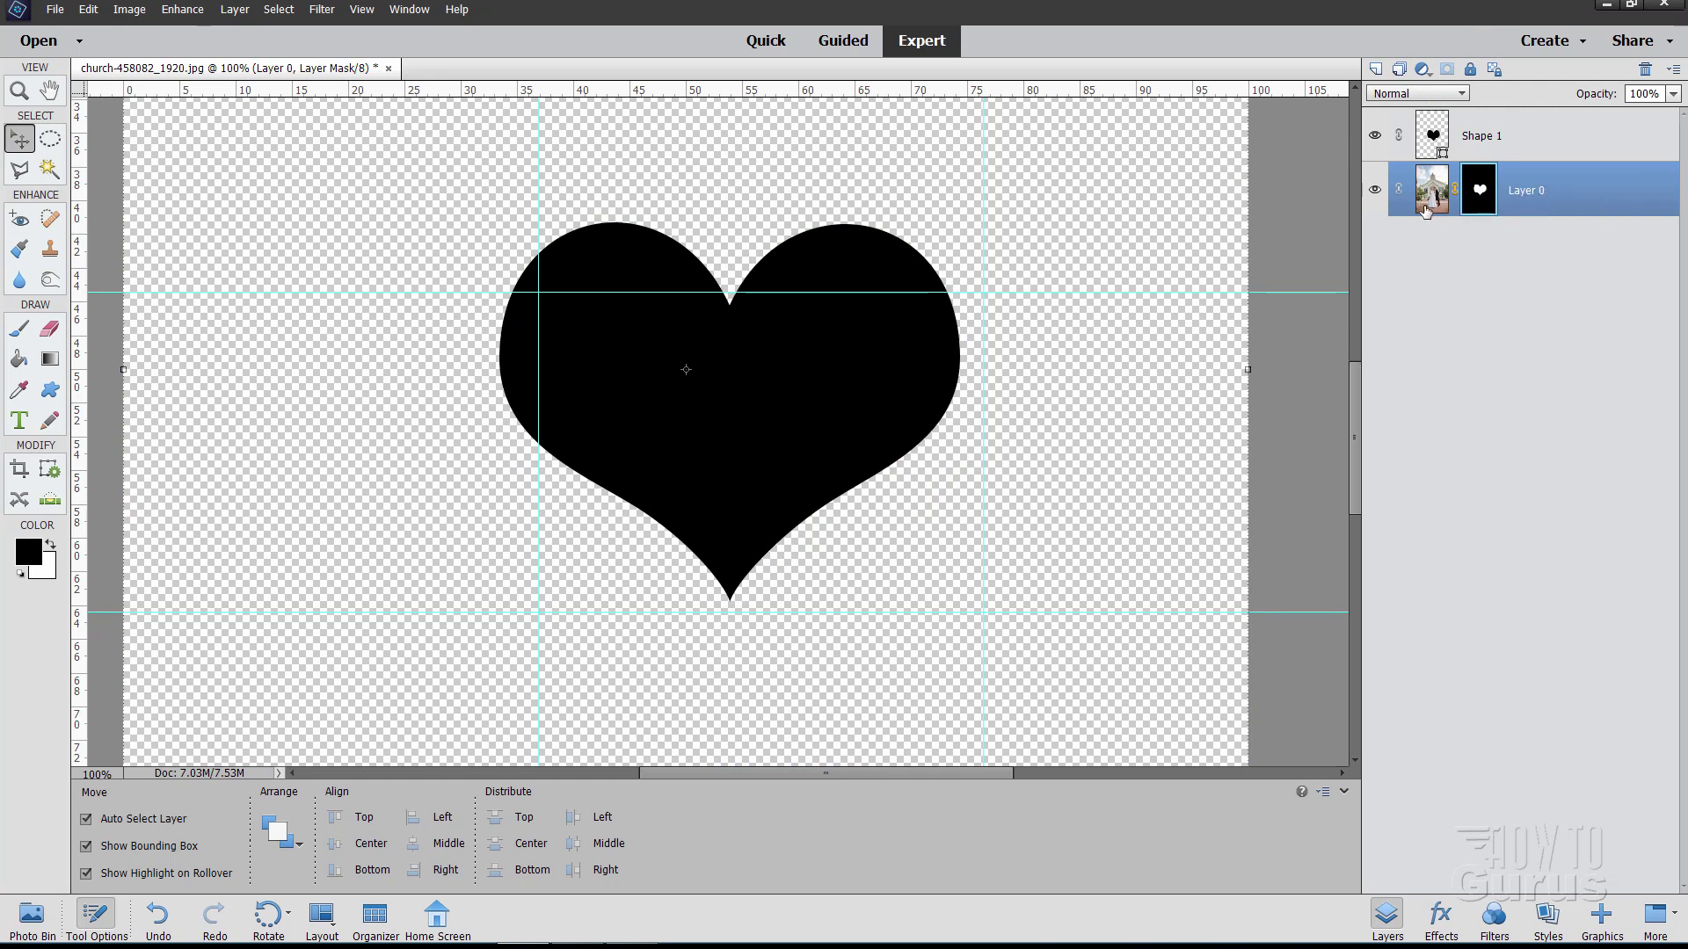
# Hide the black Shape 1 heart, shift the unlinked mask over the couple, then relink
pyautogui.click(1375, 136)
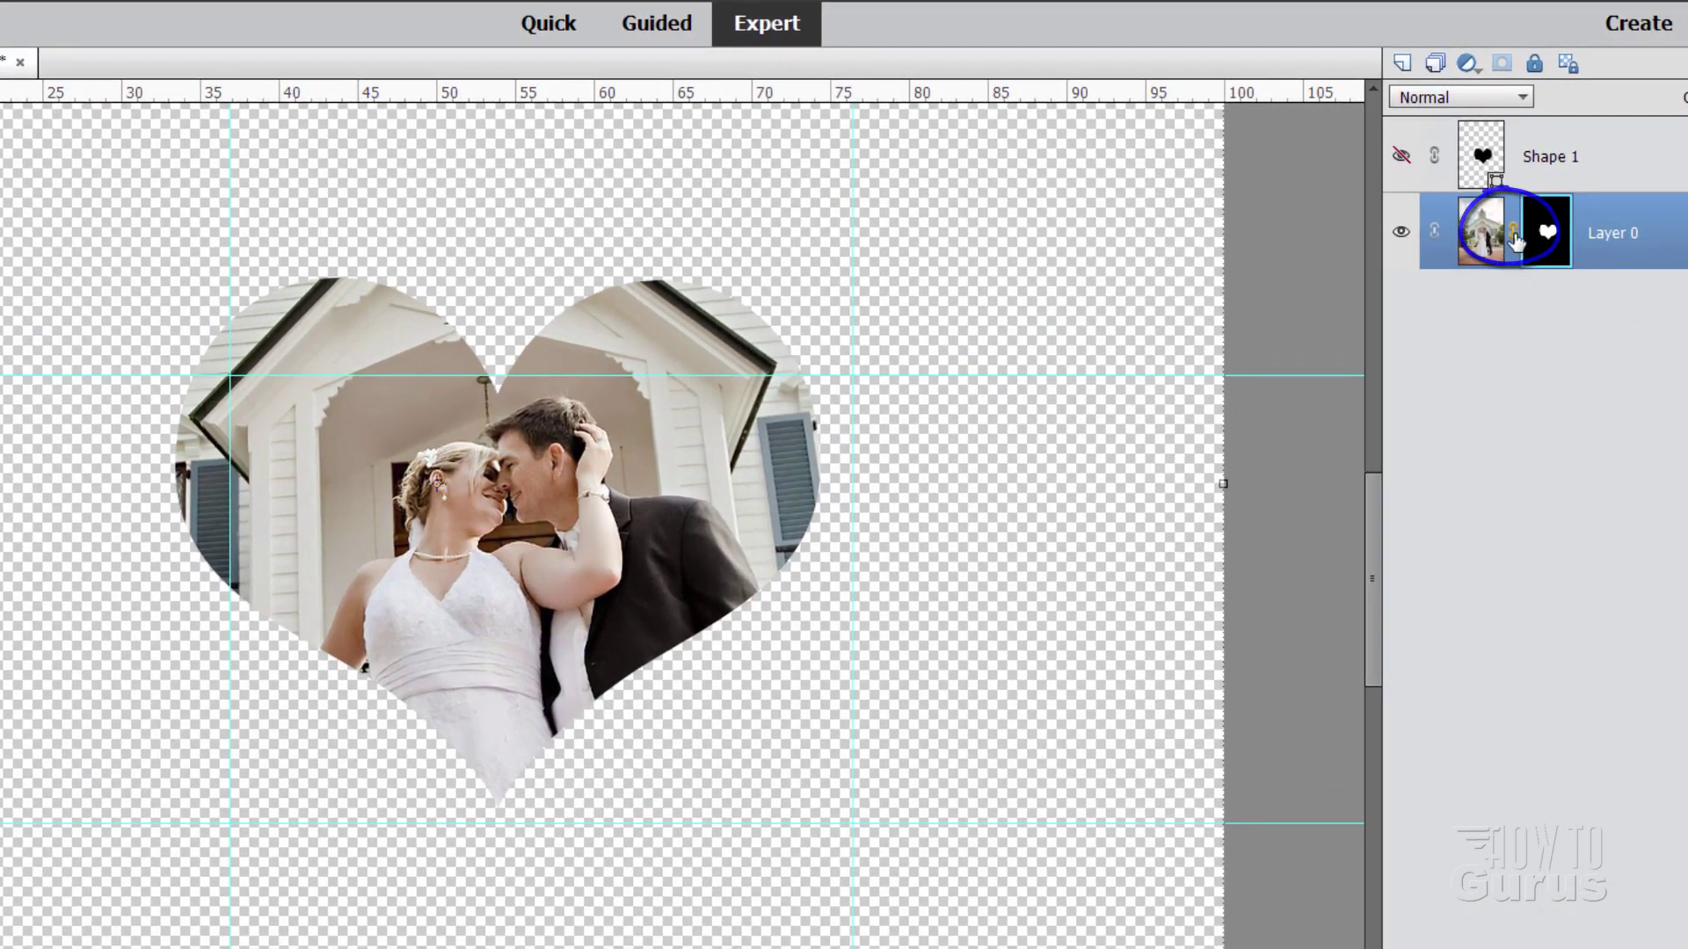
pyautogui.click(1526, 262)
pyautogui.moveTo(703, 562); pyautogui.dragTo(710, 578)
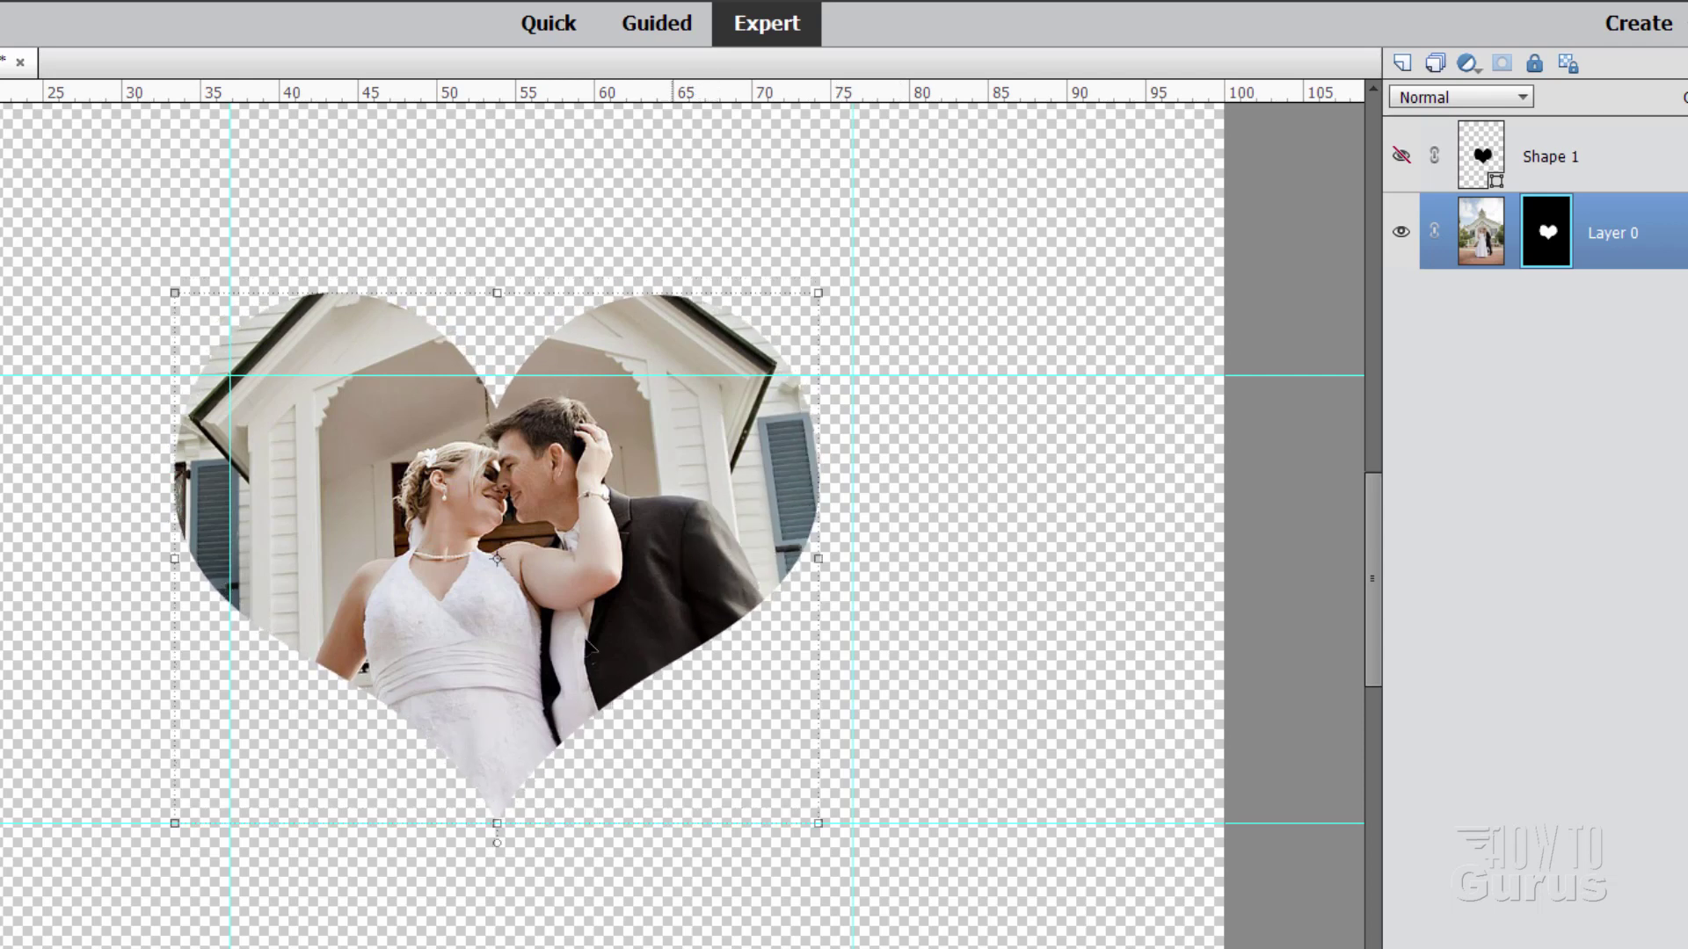
pyautogui.click(1516, 244)
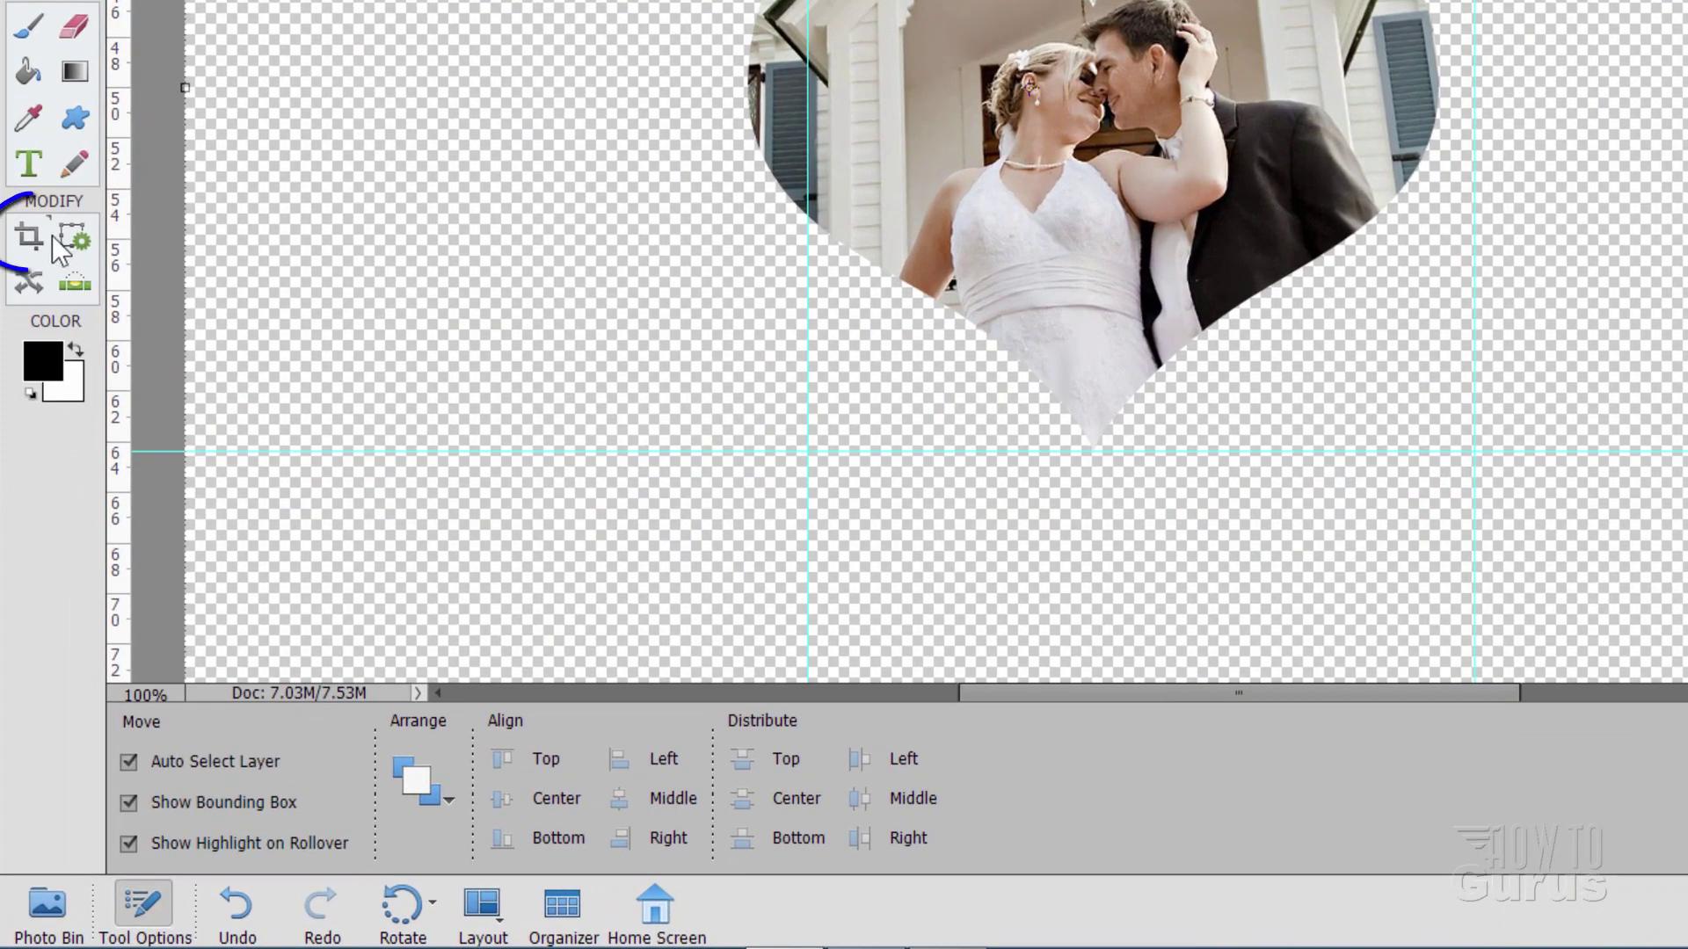
# Set the Crop tool to a 6 in wide by 4 in high preset
pyautogui.click(32, 238)
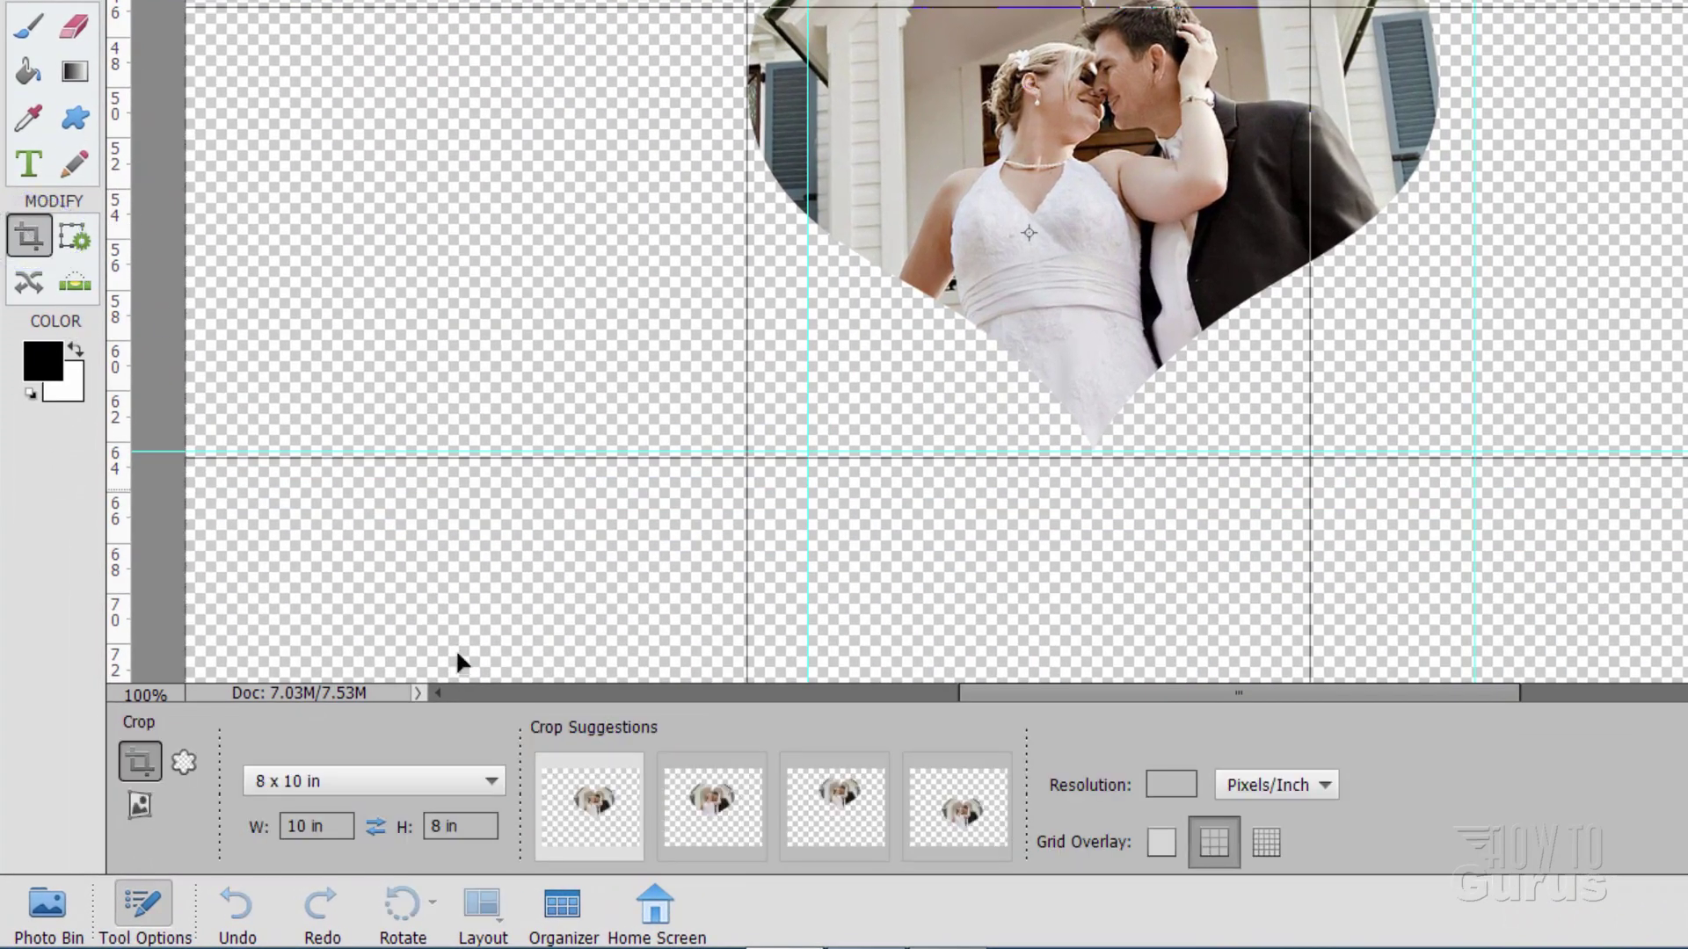
pyautogui.click(491, 781)
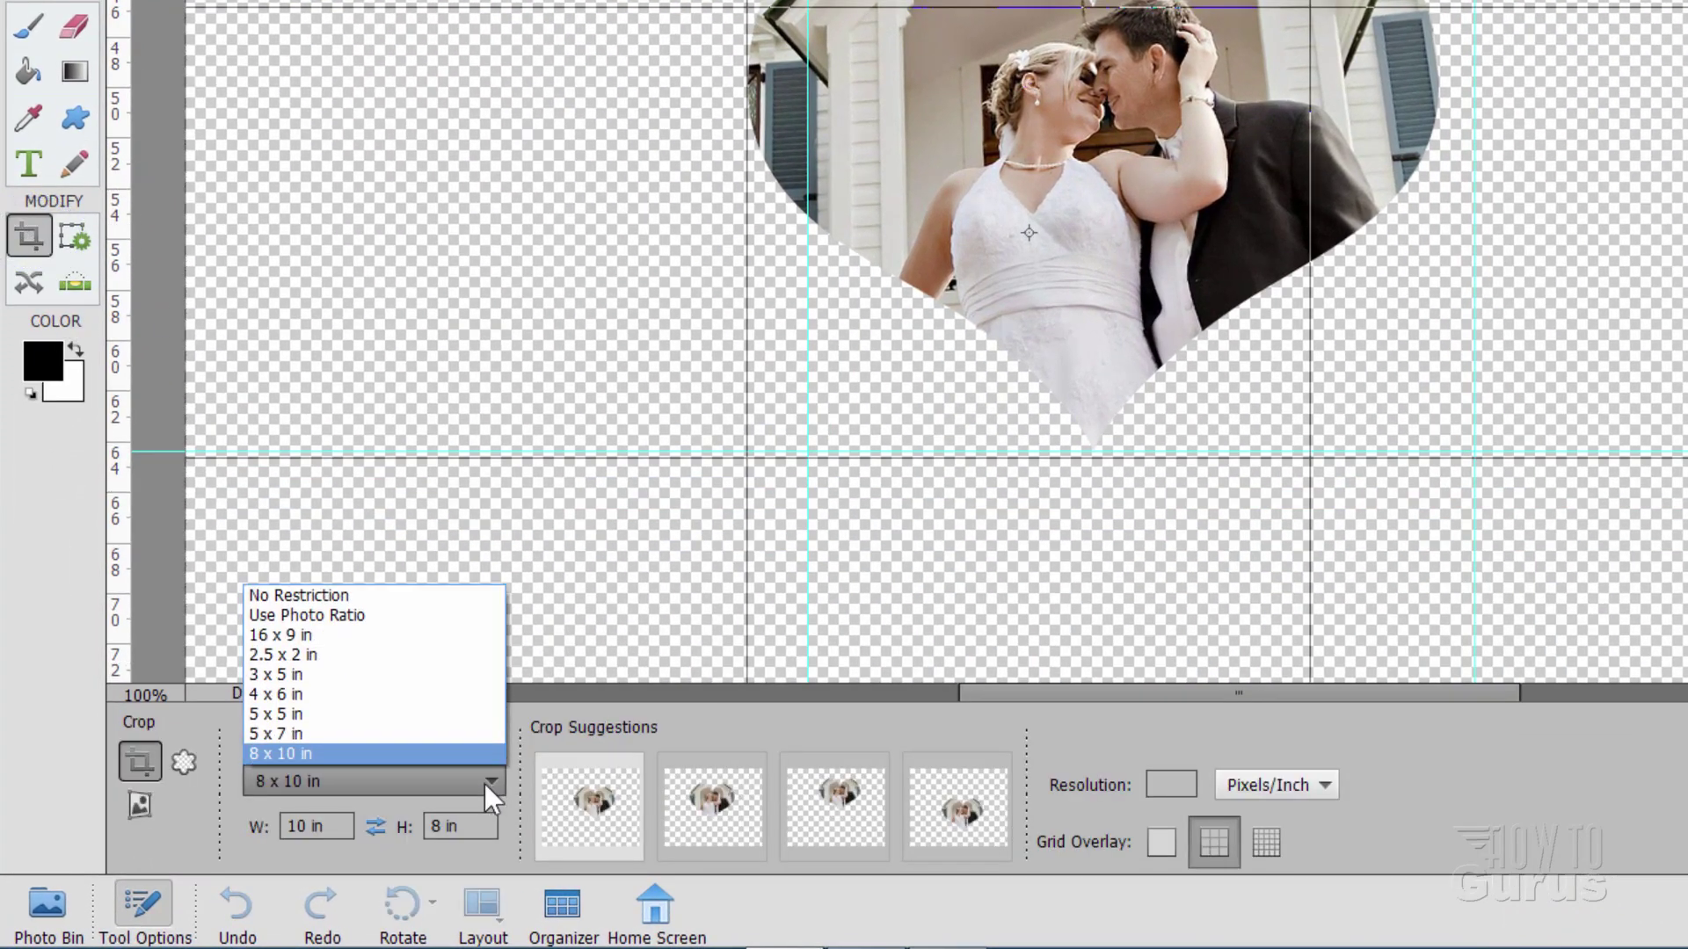
pyautogui.click(287, 694)
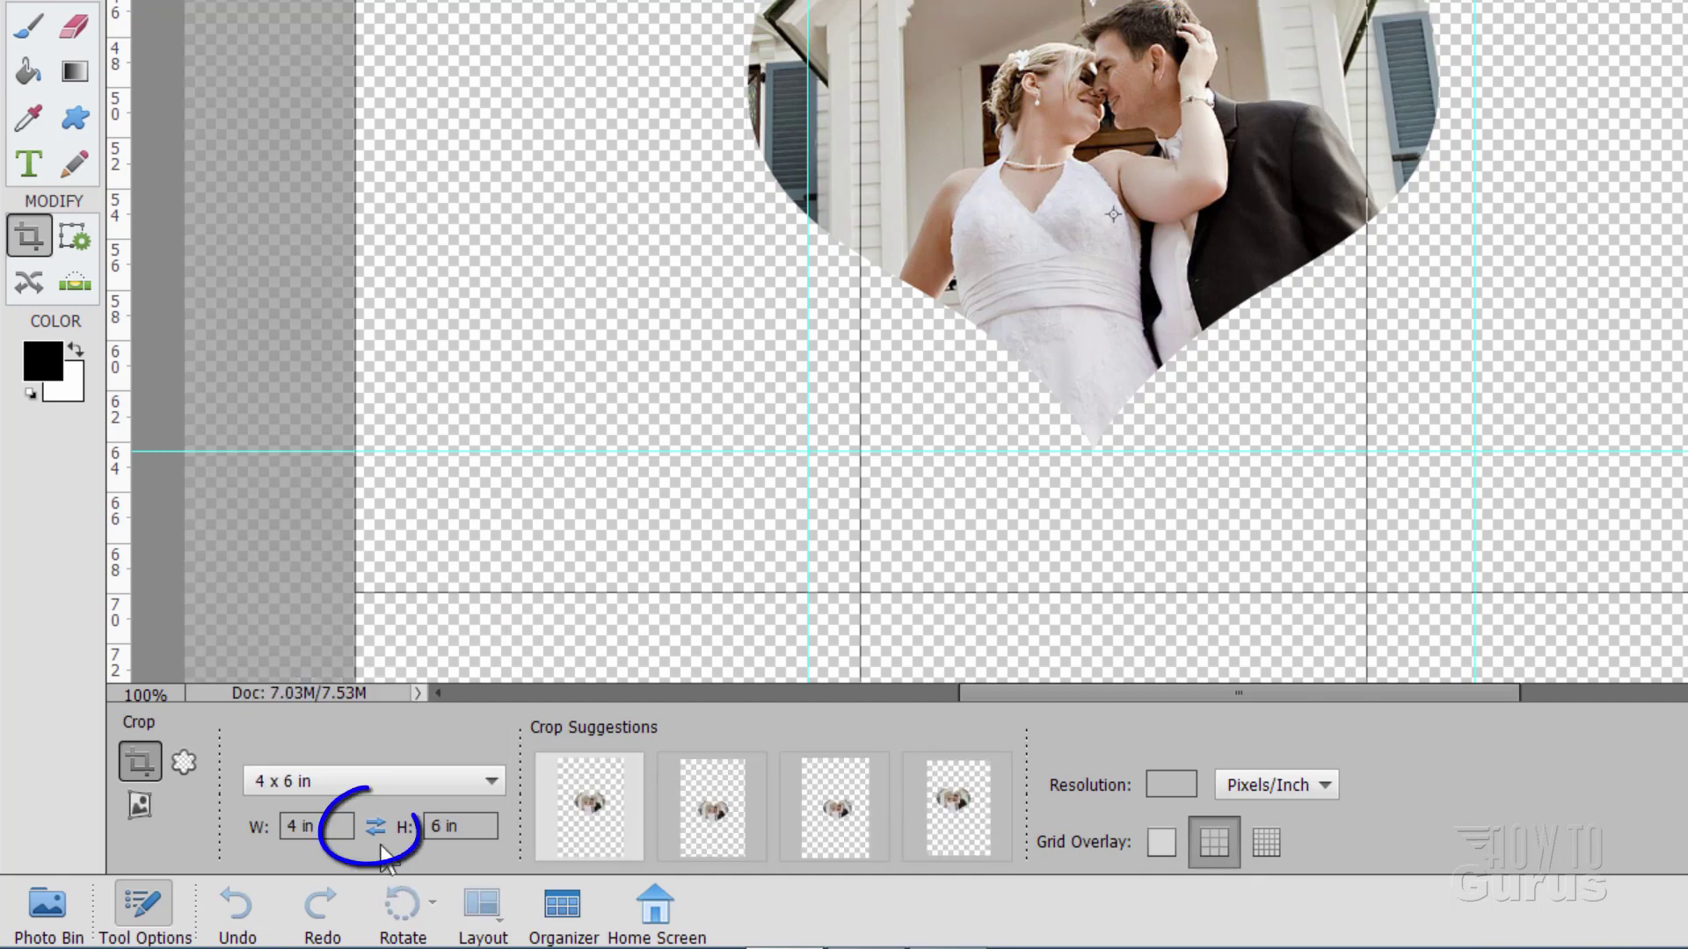
pyautogui.click(376, 827)
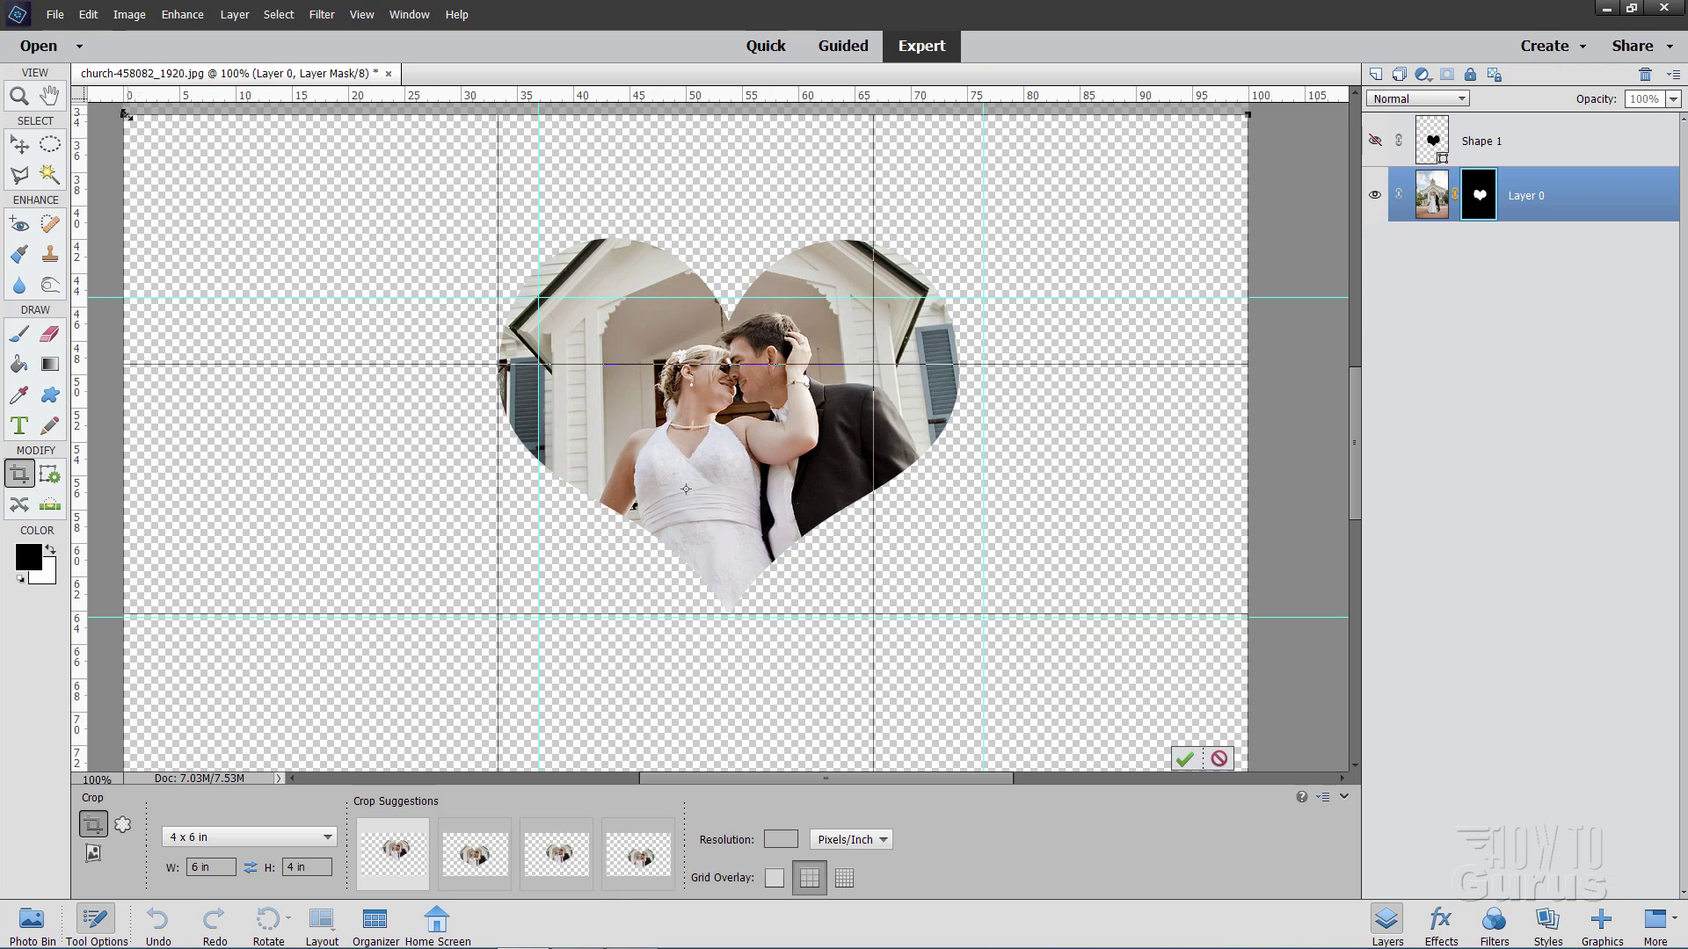
# Fit the crop frame around the heart and commit the crop
pyautogui.moveTo(126, 114); pyautogui.dragTo(388, 287)
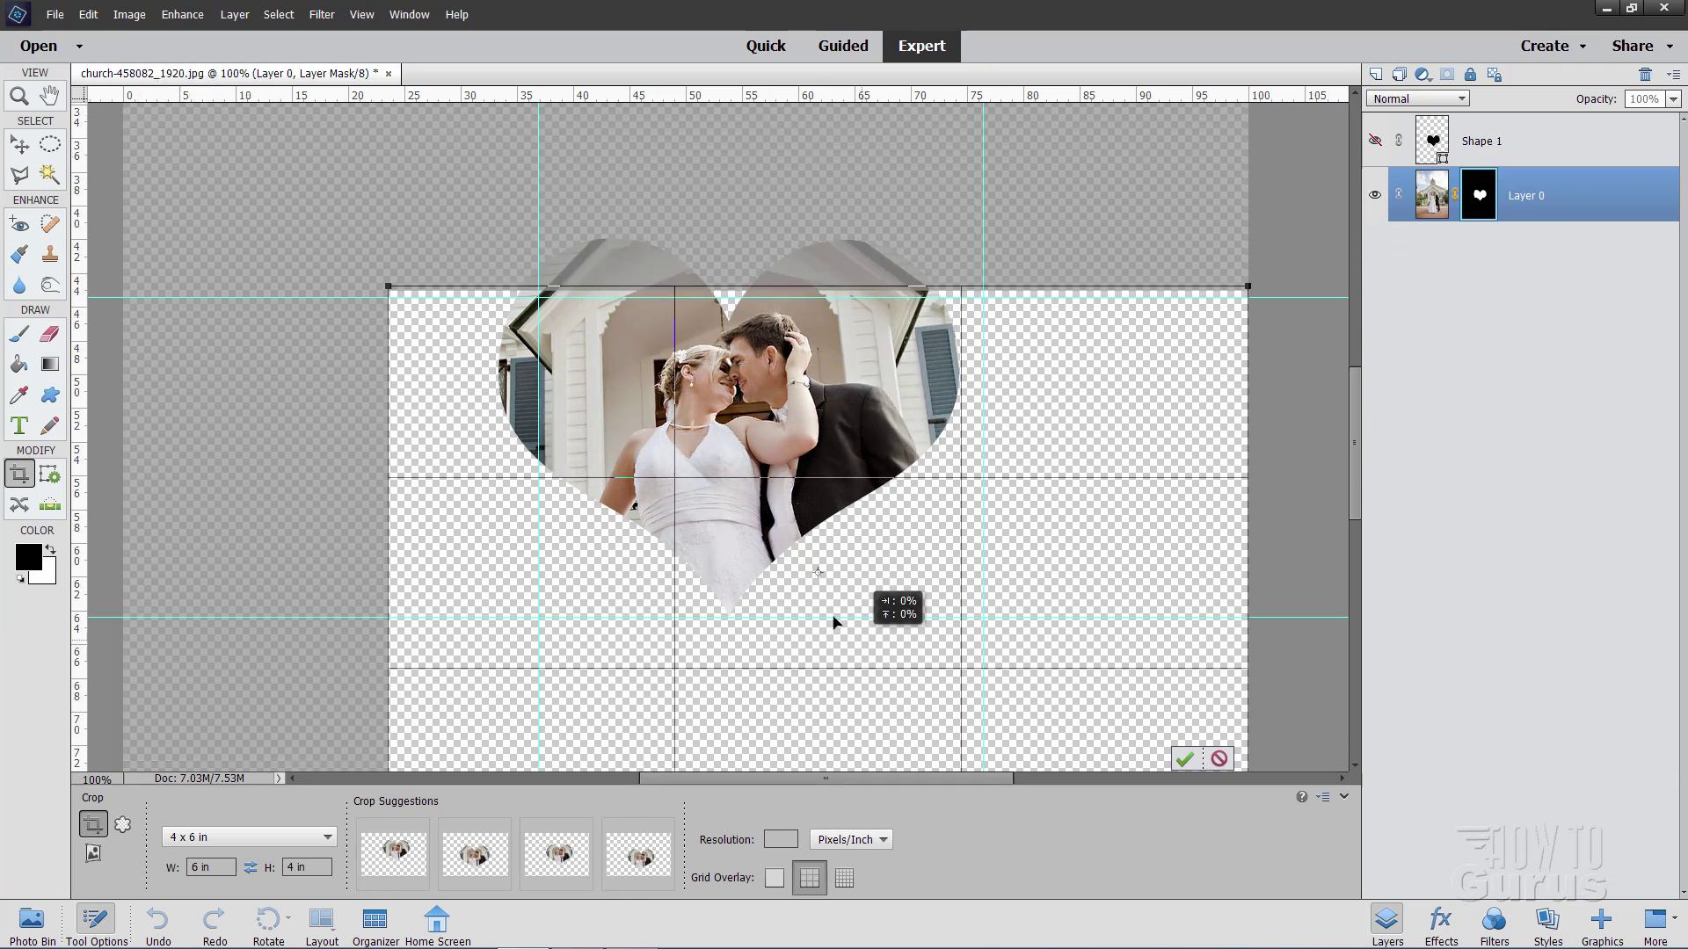
pyautogui.moveTo(833, 622); pyautogui.dragTo(753, 468)
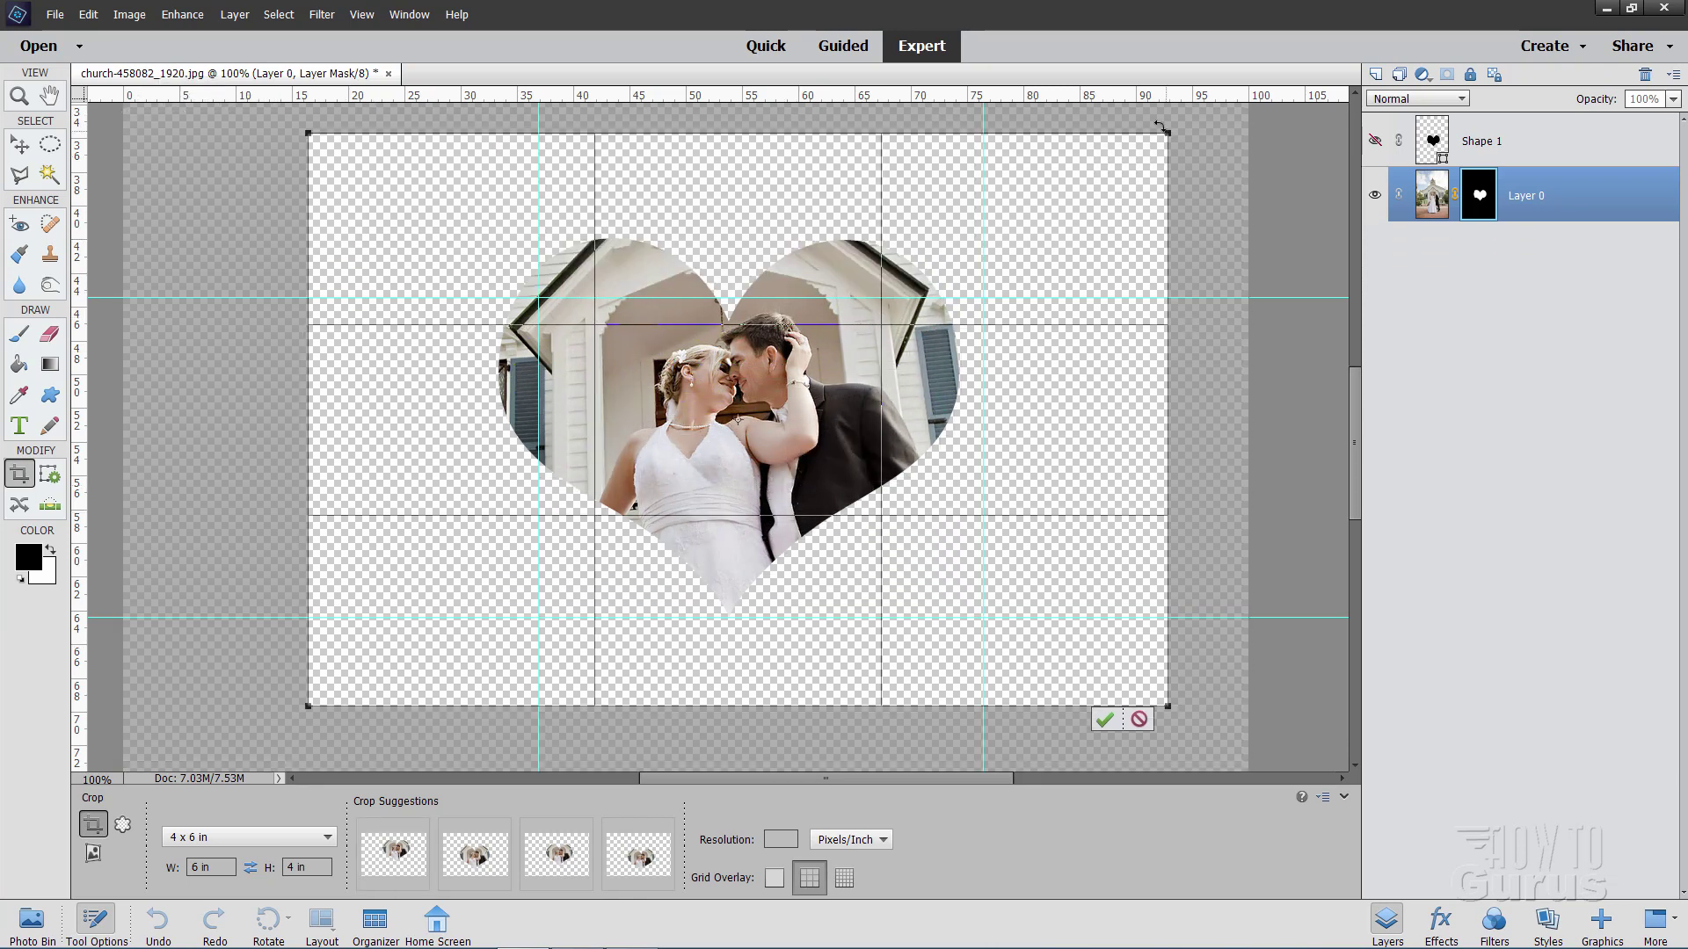
pyautogui.moveTo(1168, 133); pyautogui.dragTo(1029, 226)
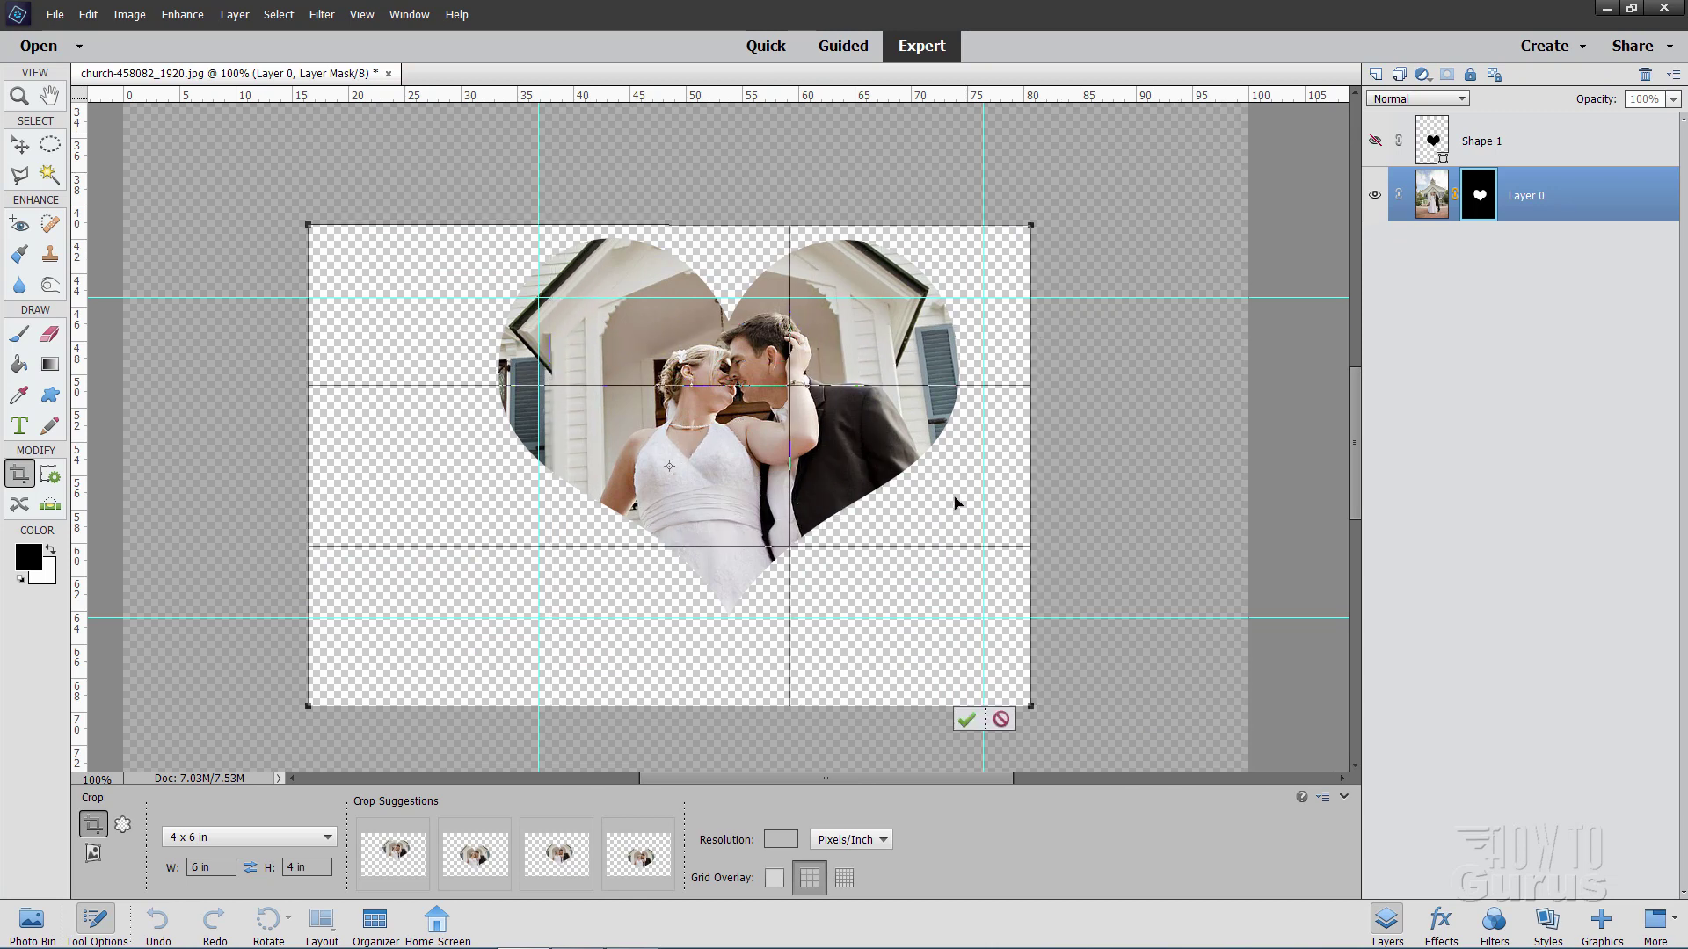
pyautogui.moveTo(957, 501); pyautogui.dragTo(1019, 435)
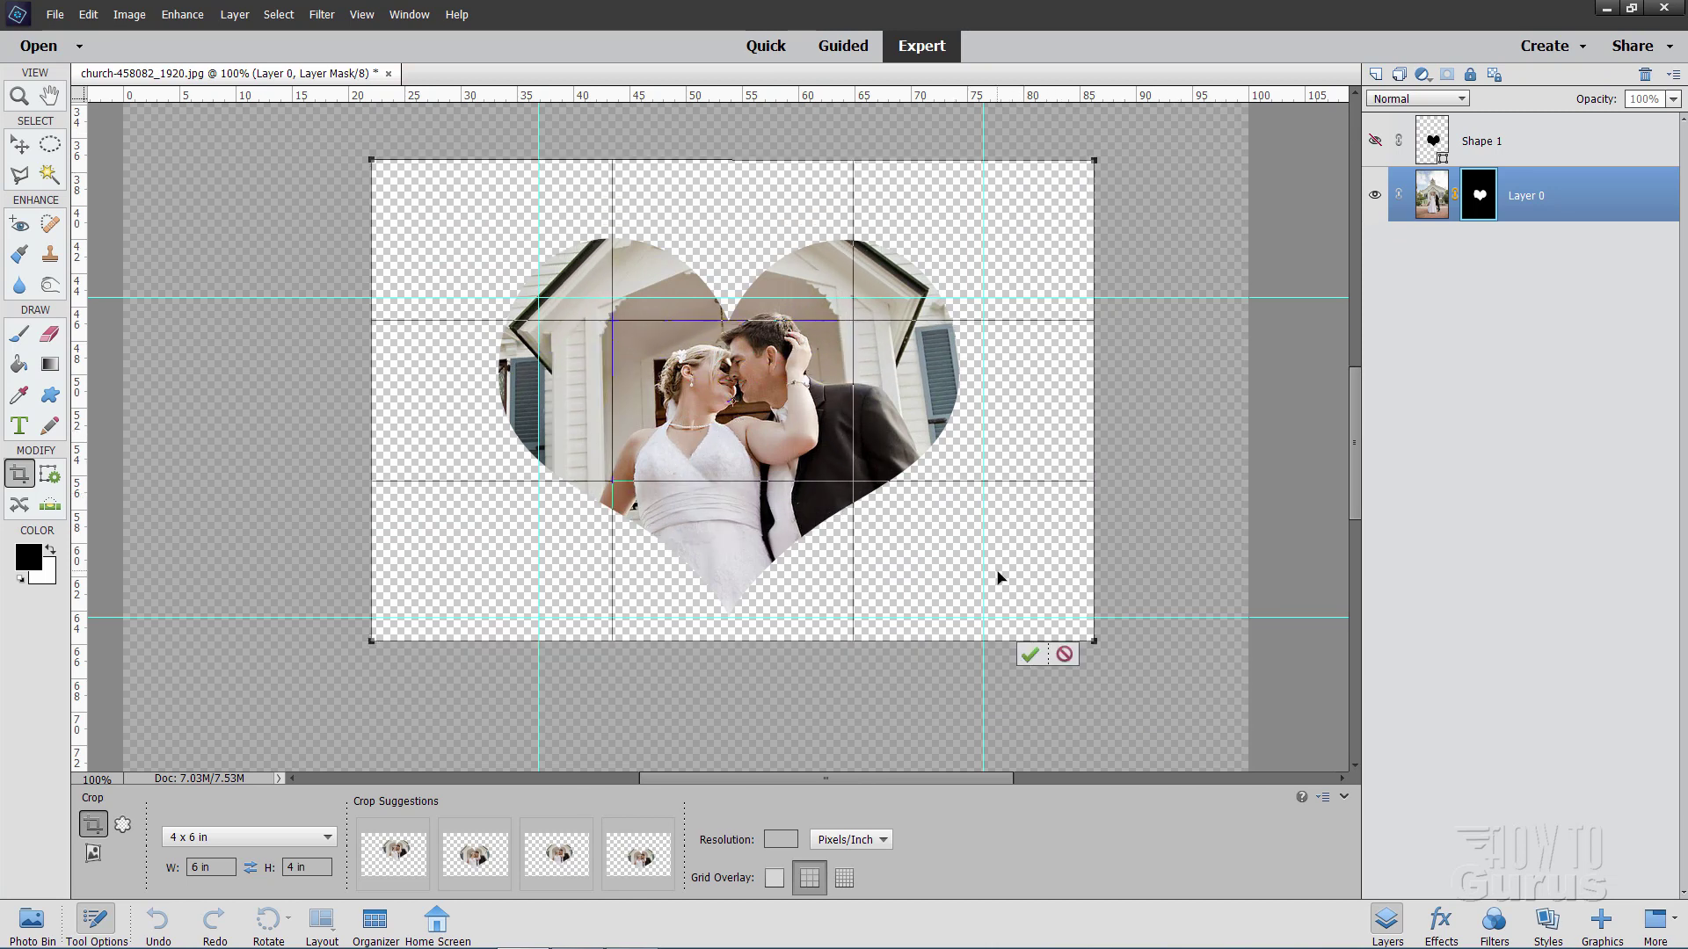
pyautogui.moveTo(998, 577); pyautogui.dragTo(994, 588)
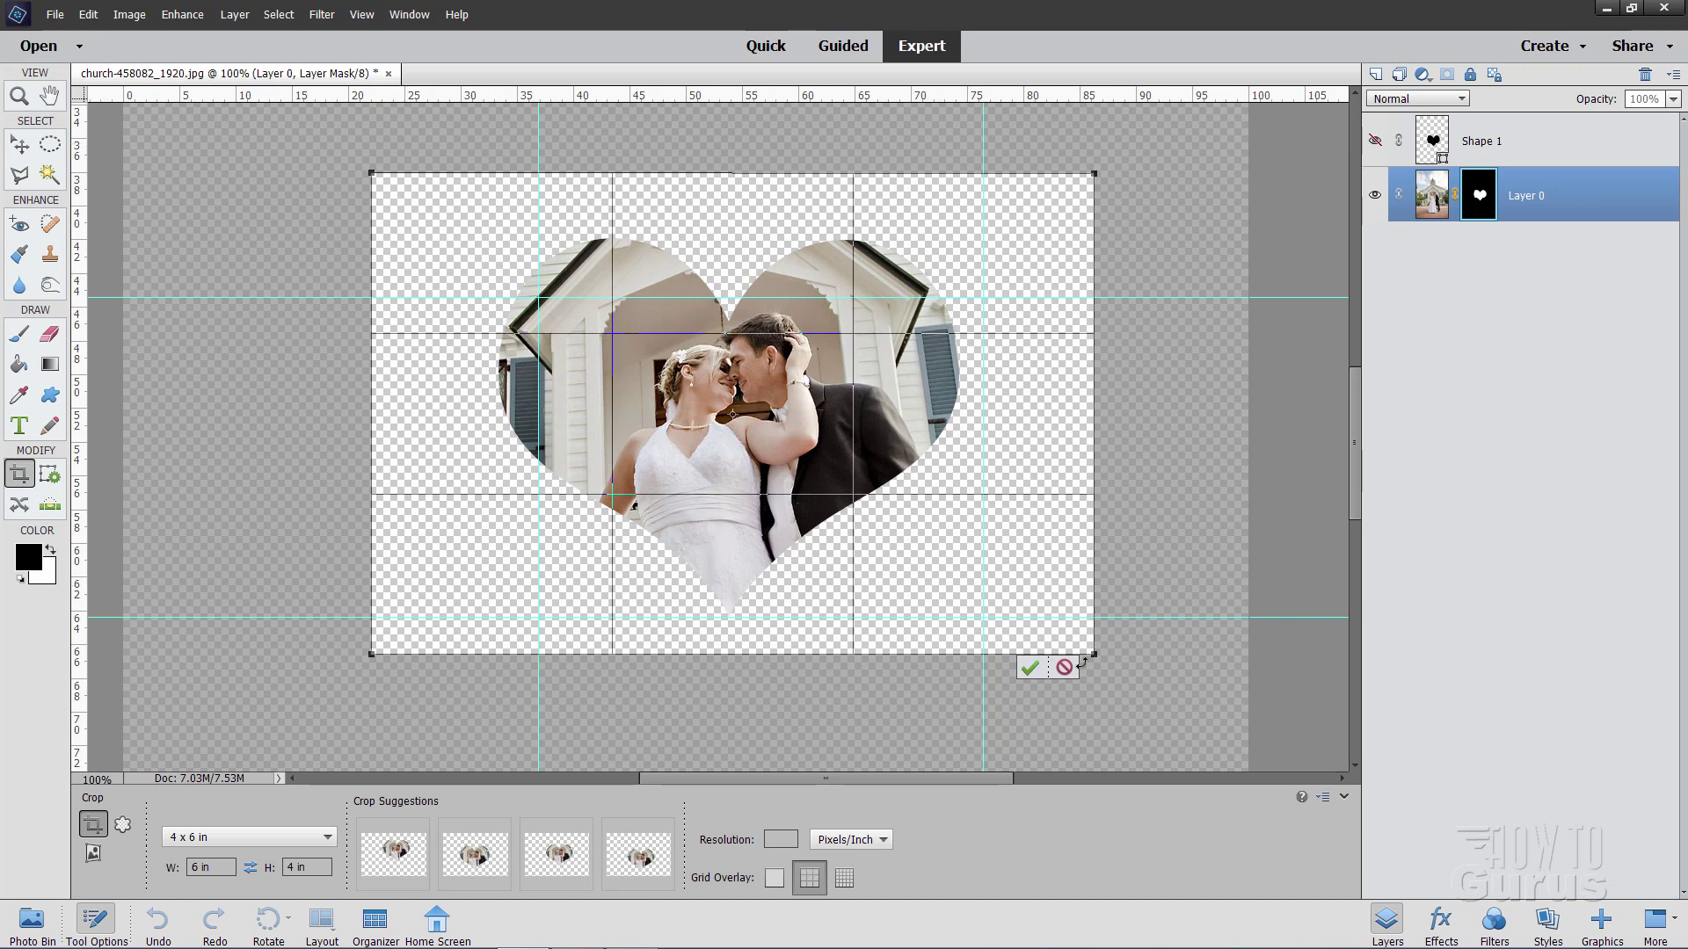
pyautogui.click(1031, 669)
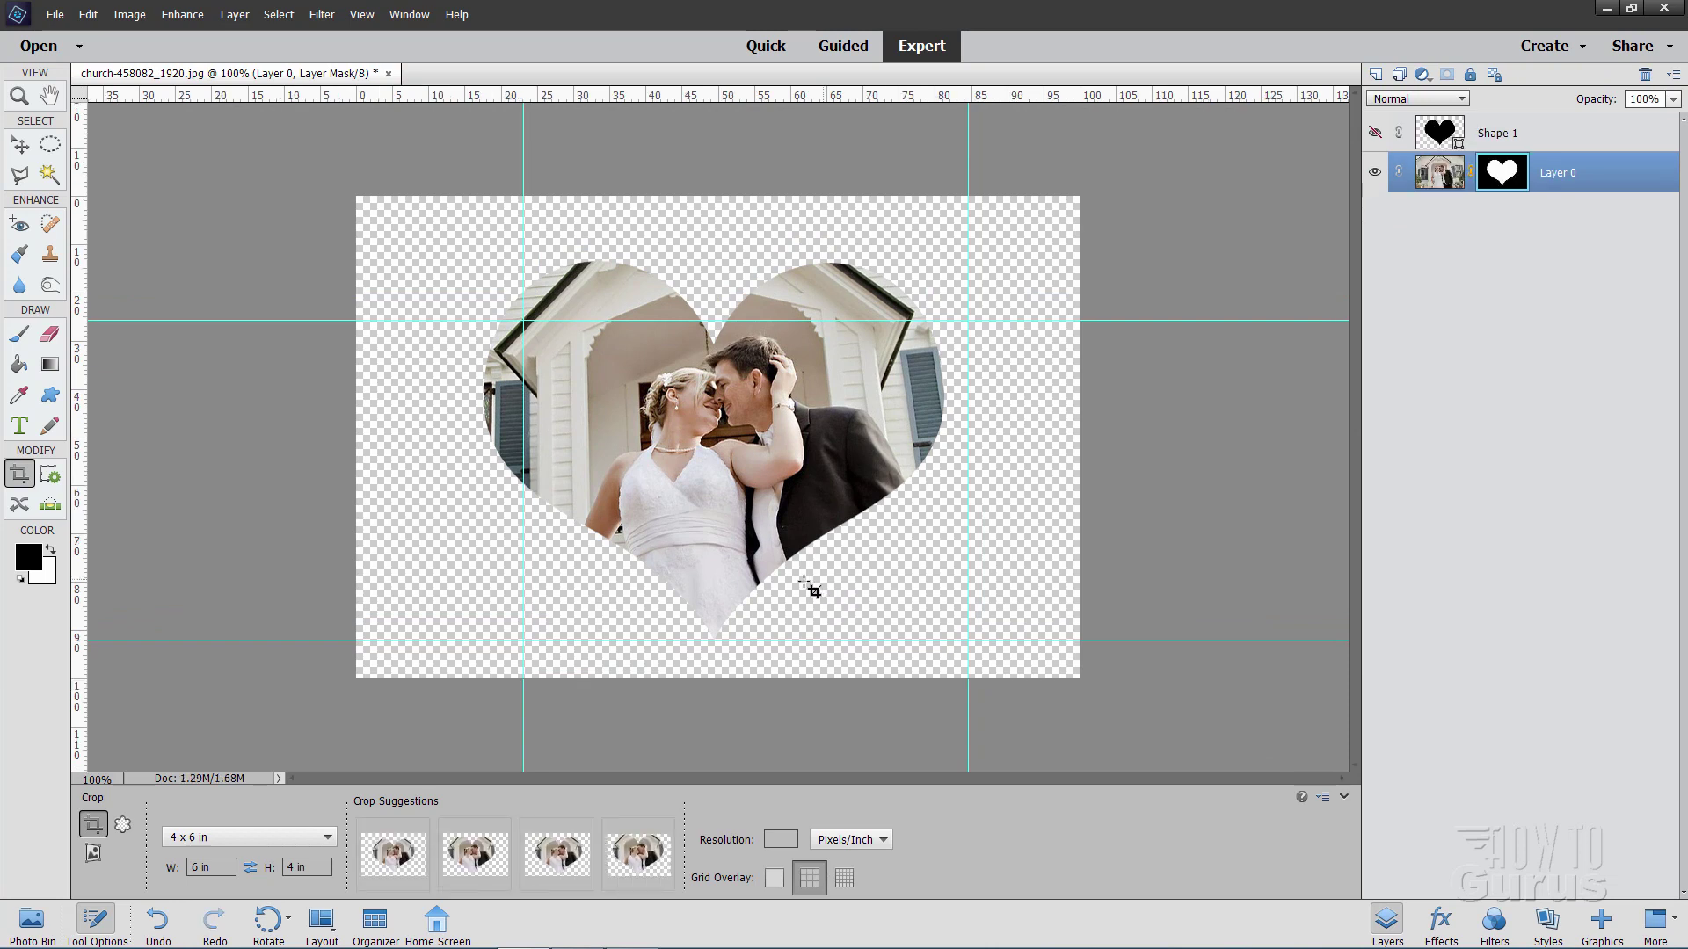
pyautogui.click(19, 143)
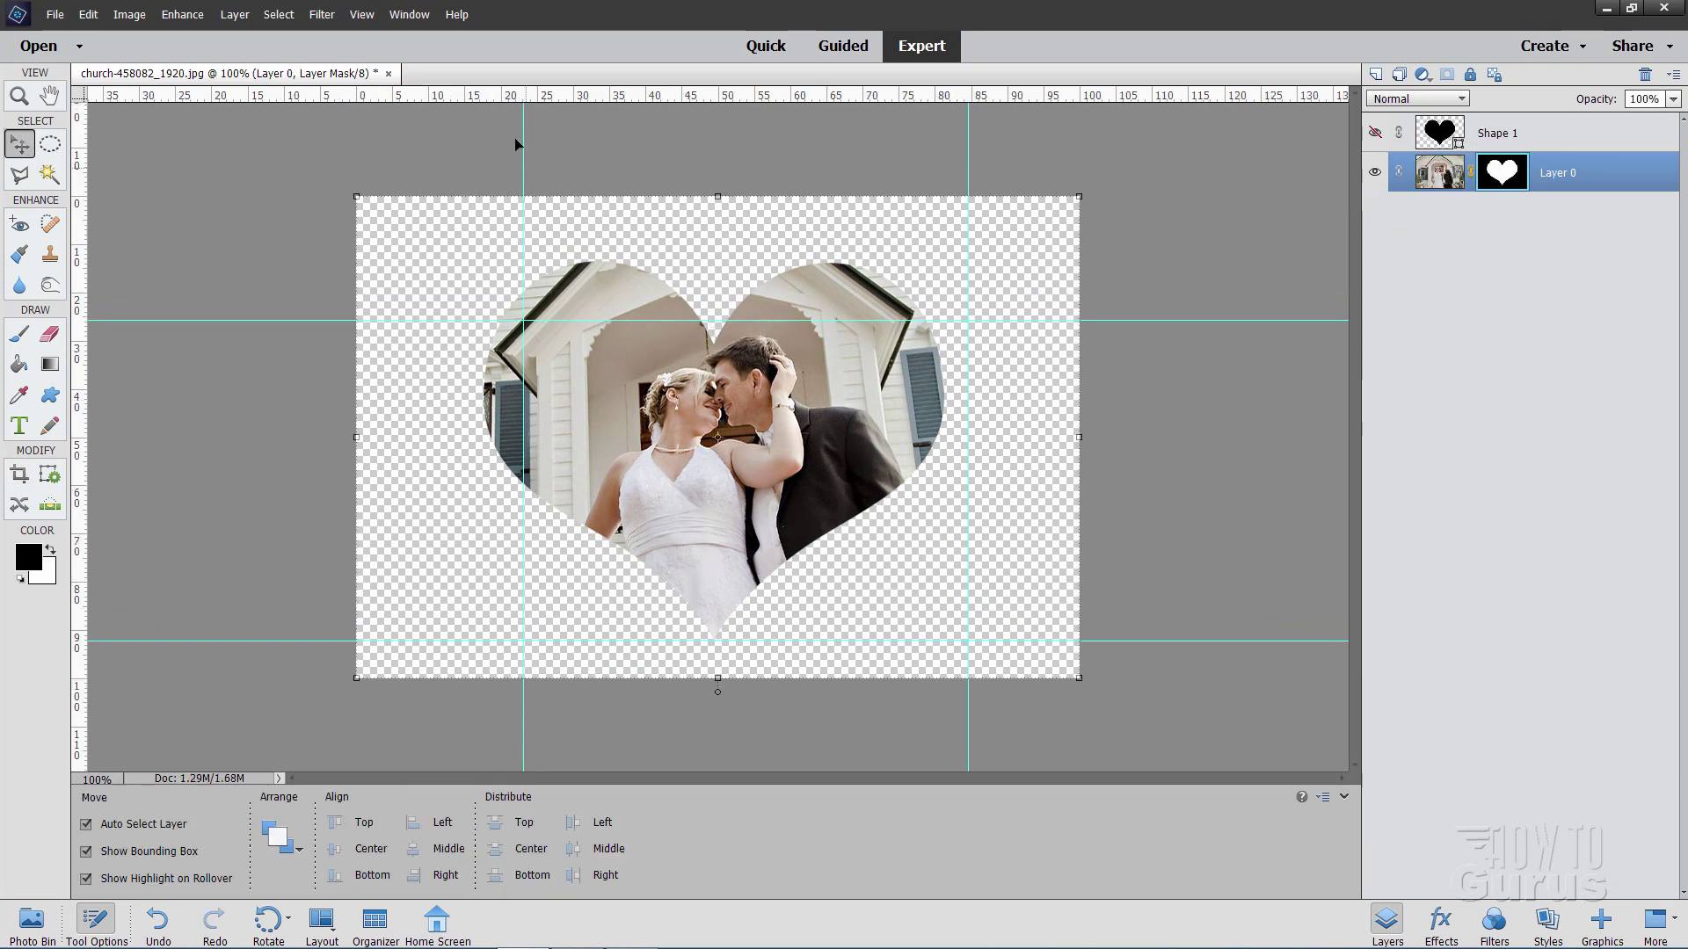
# Clear all guides and zoom the cropped image to fit the screen
pyautogui.click(362, 14)
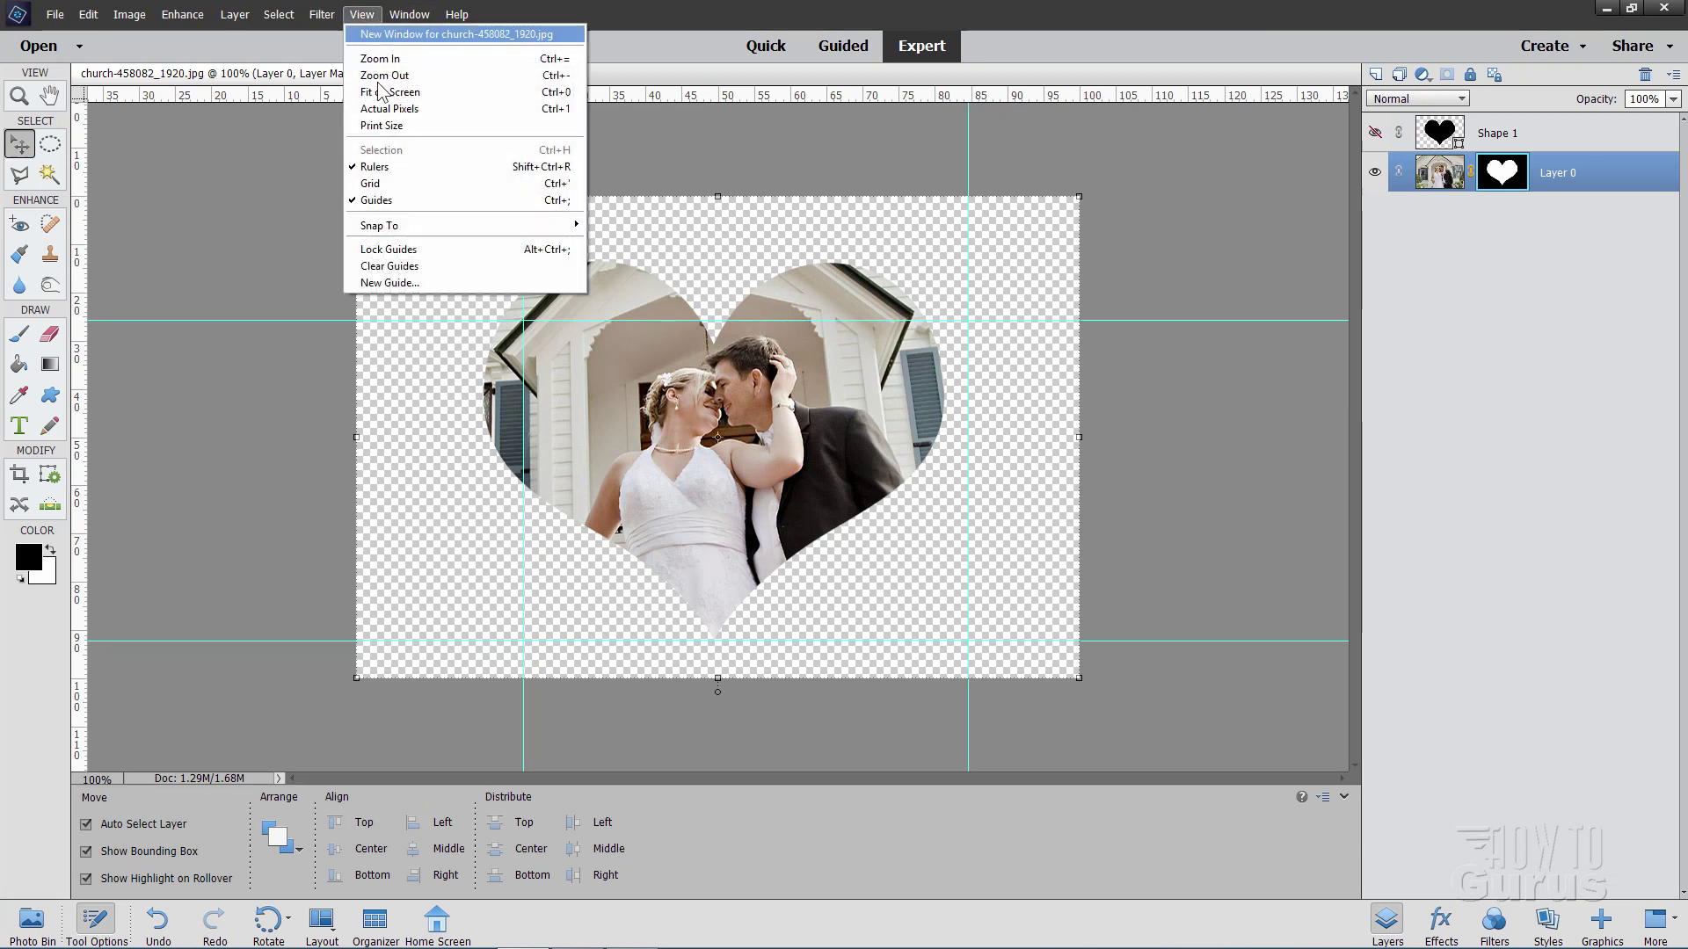
pyautogui.click(390, 265)
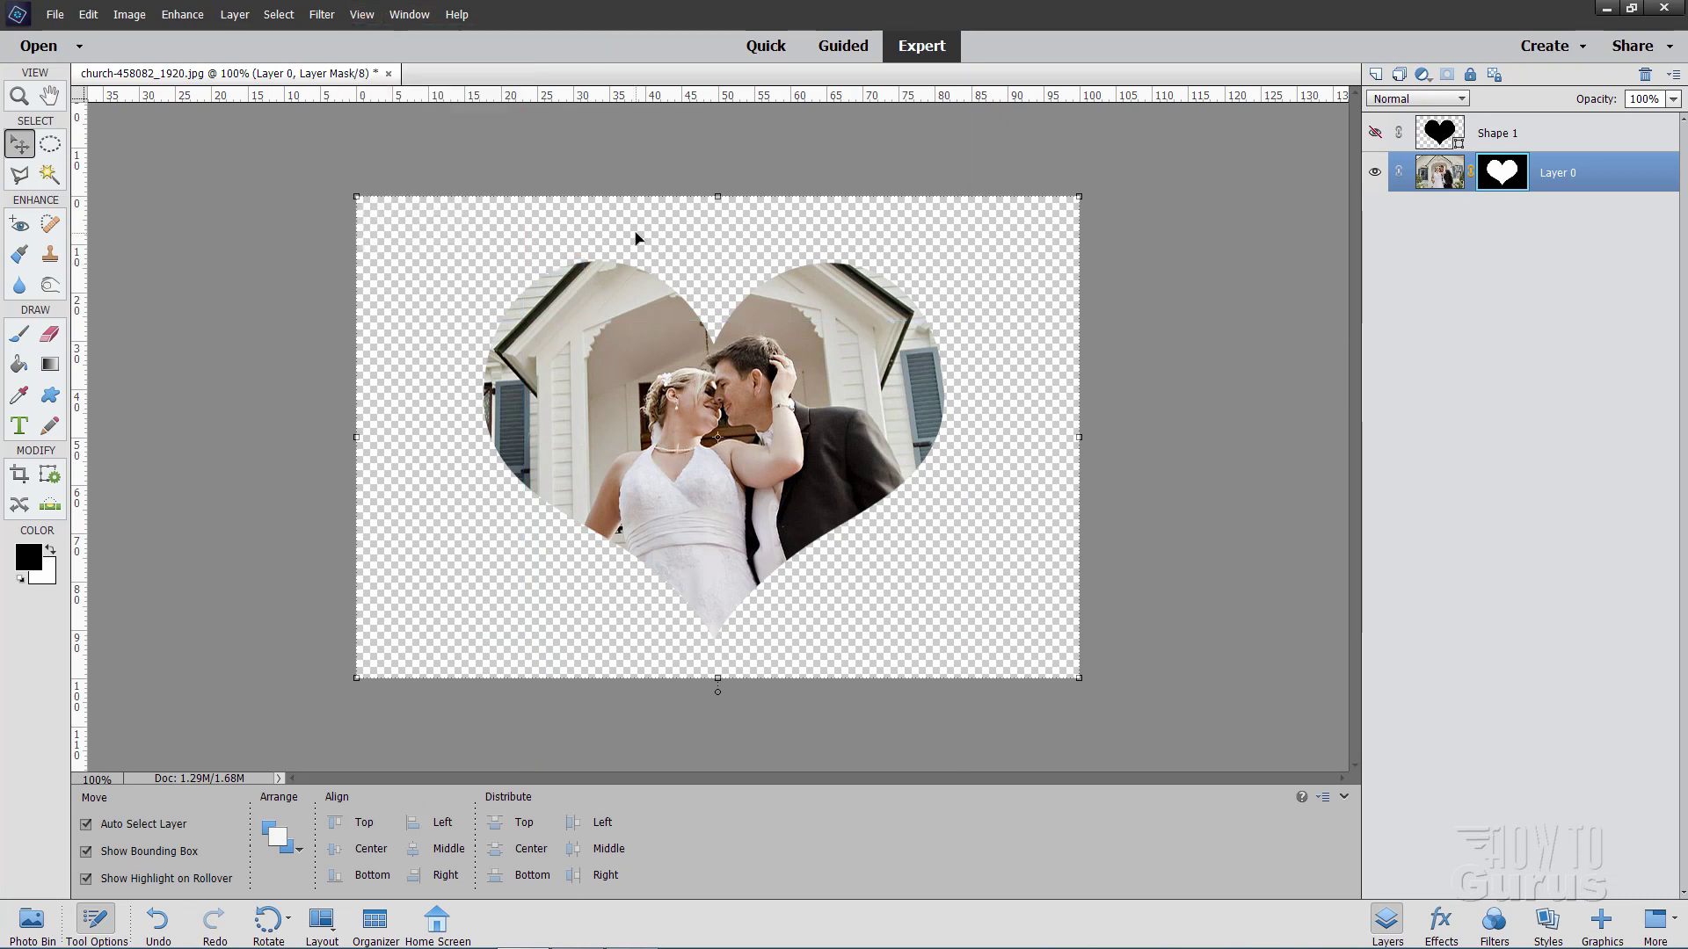
pyautogui.click(20, 96)
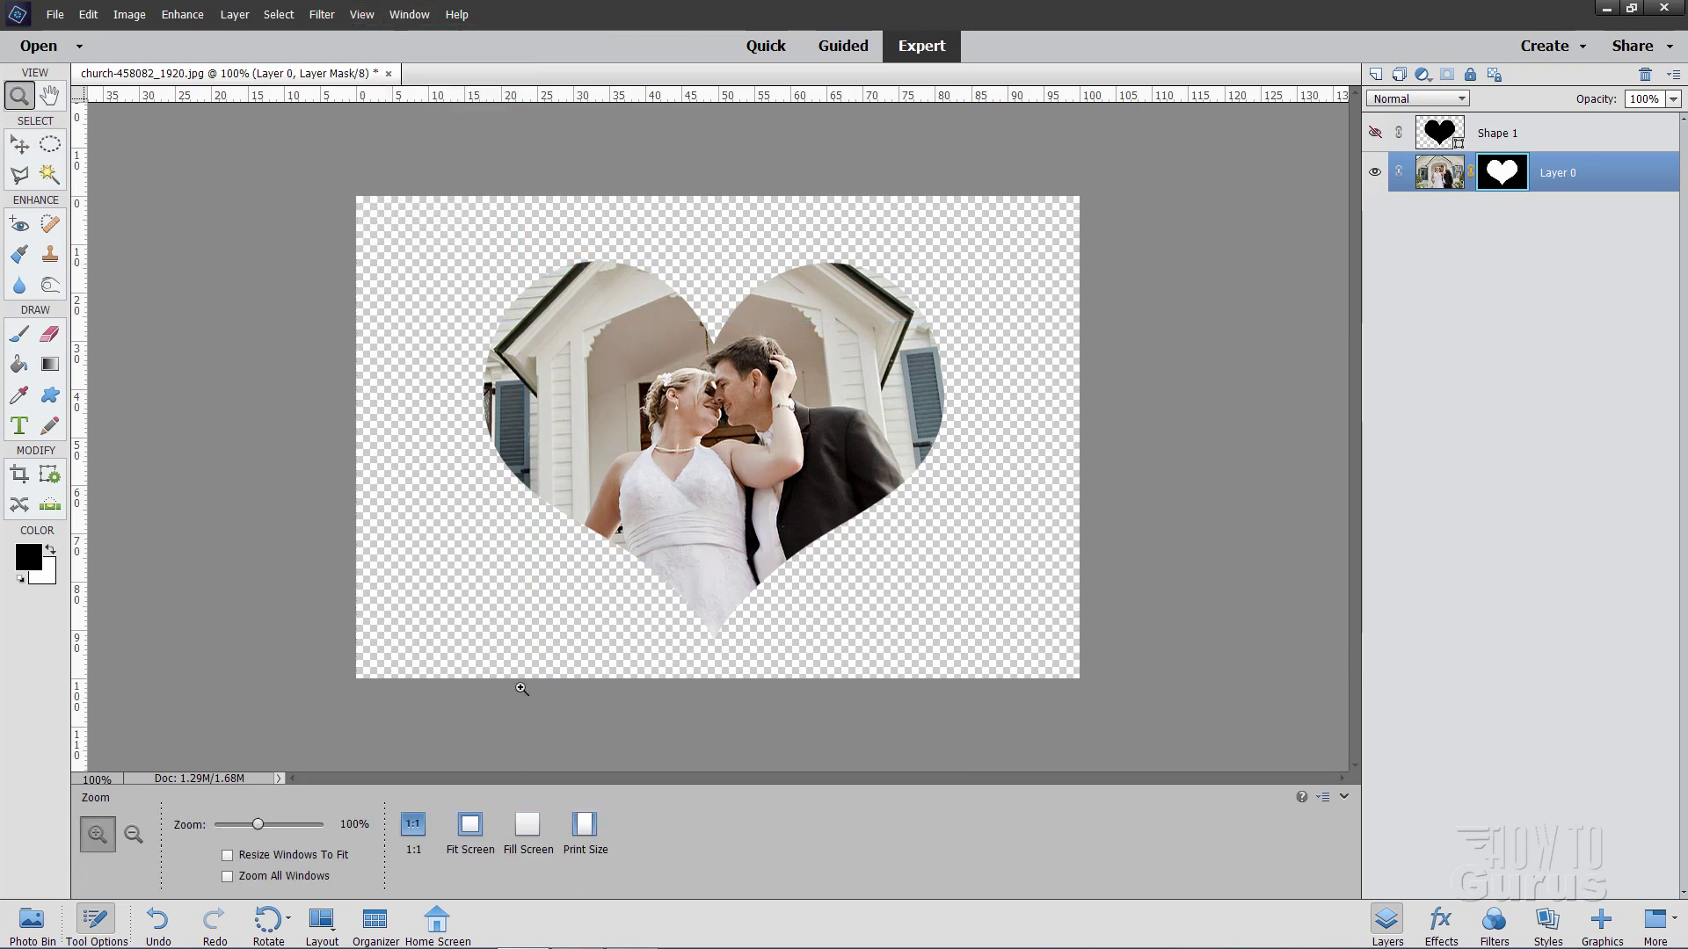
pyautogui.click(471, 823)
pyautogui.click(26, 150)
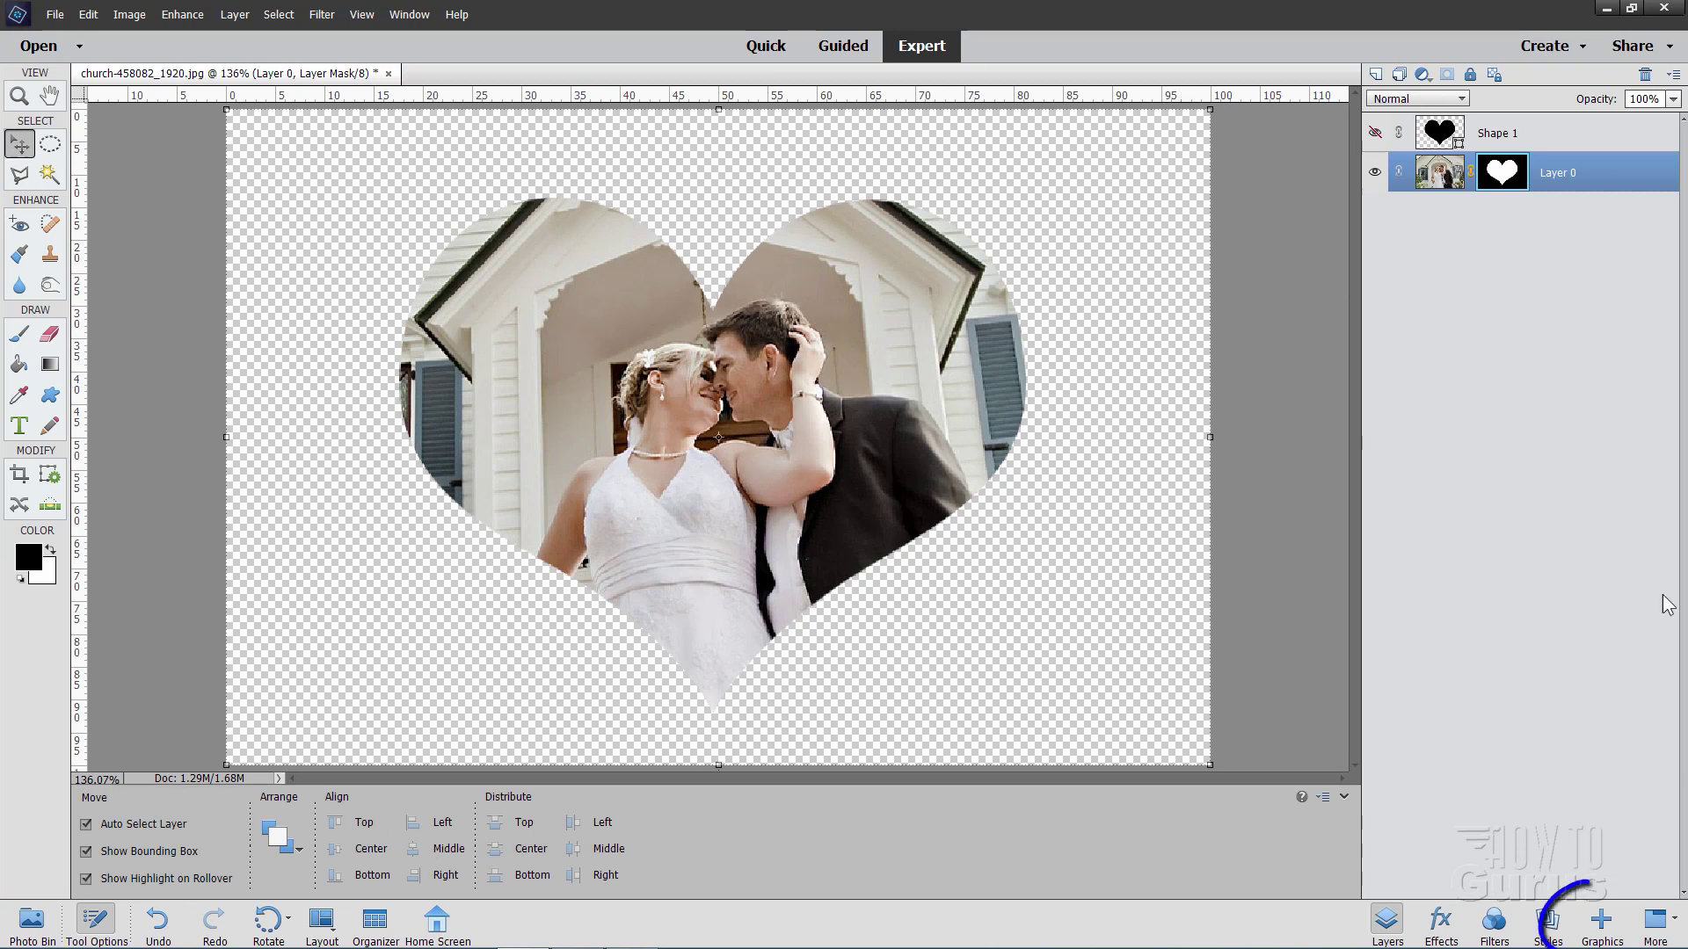
# Apply the pale snowflake background from the Graphics Backgrounds category behind the heart-masked couple
pyautogui.click(1600, 923)
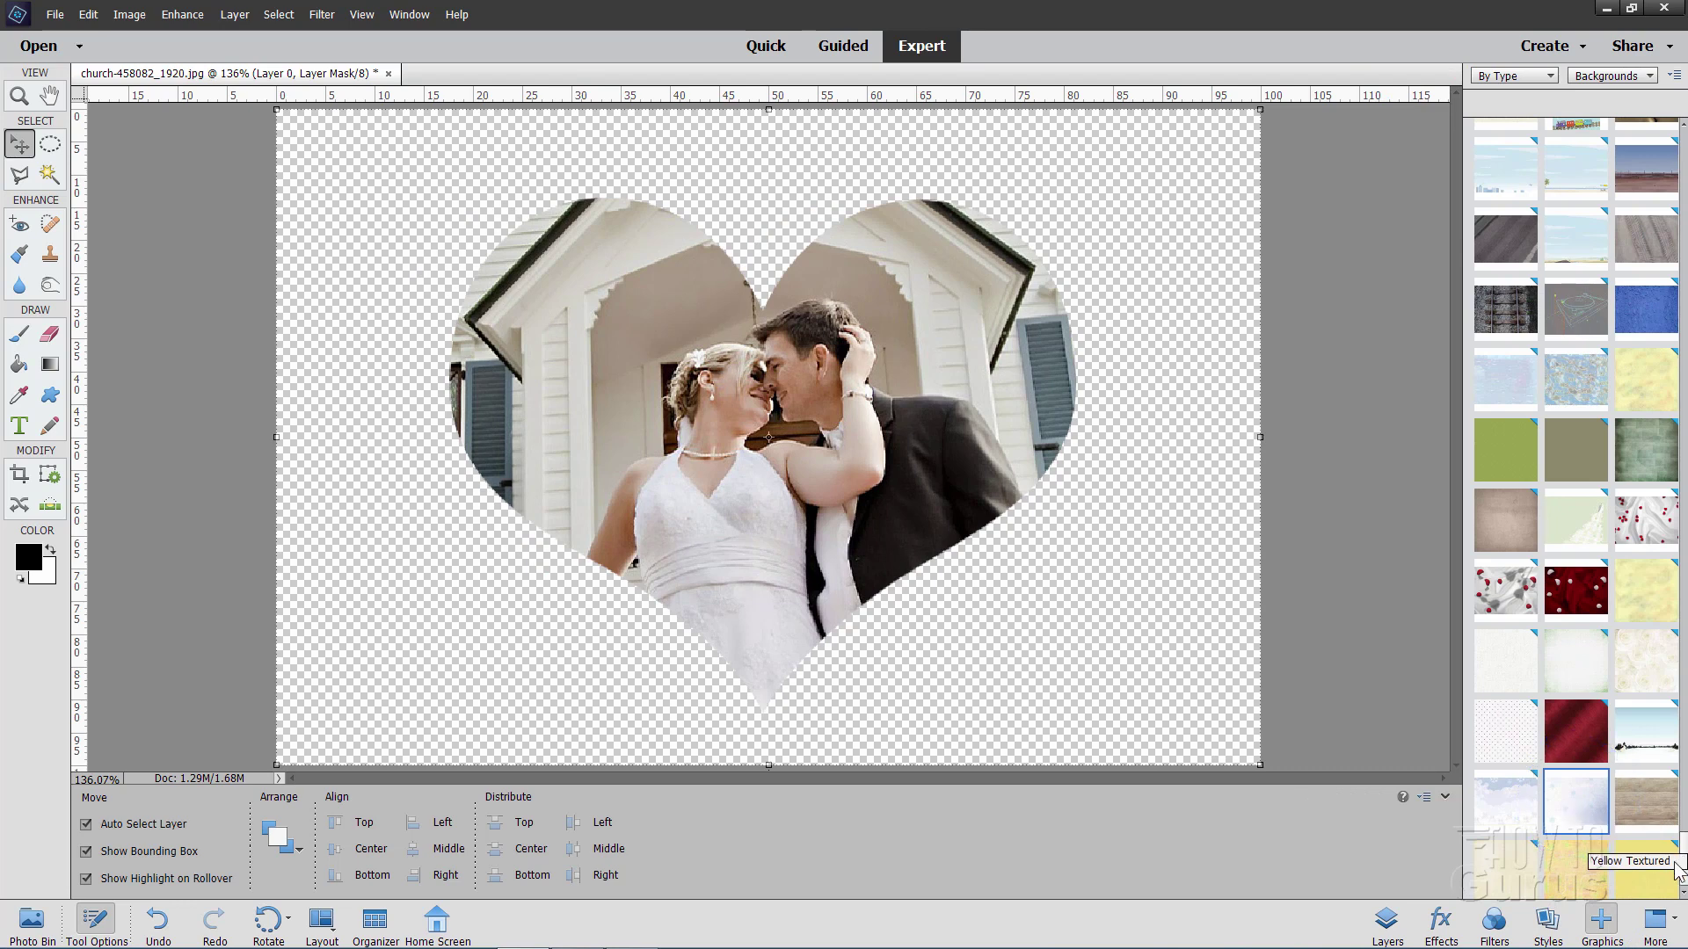
pyautogui.moveTo(1683, 853); pyautogui.dragTo(1684, 119)
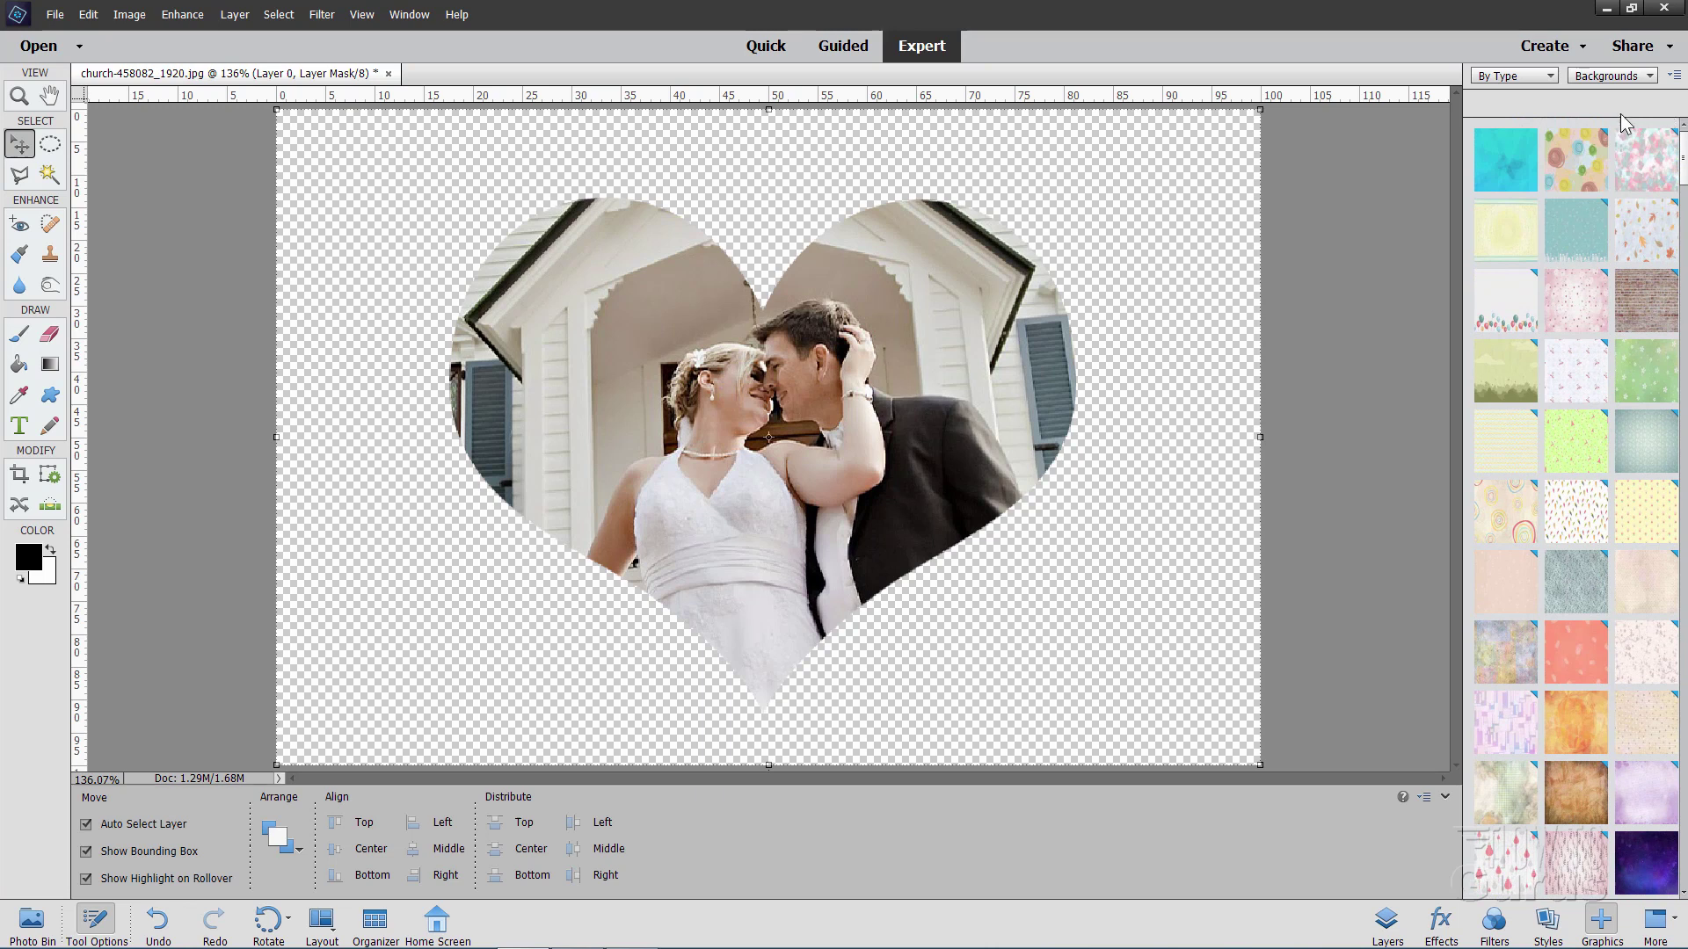
pyautogui.click(1613, 76)
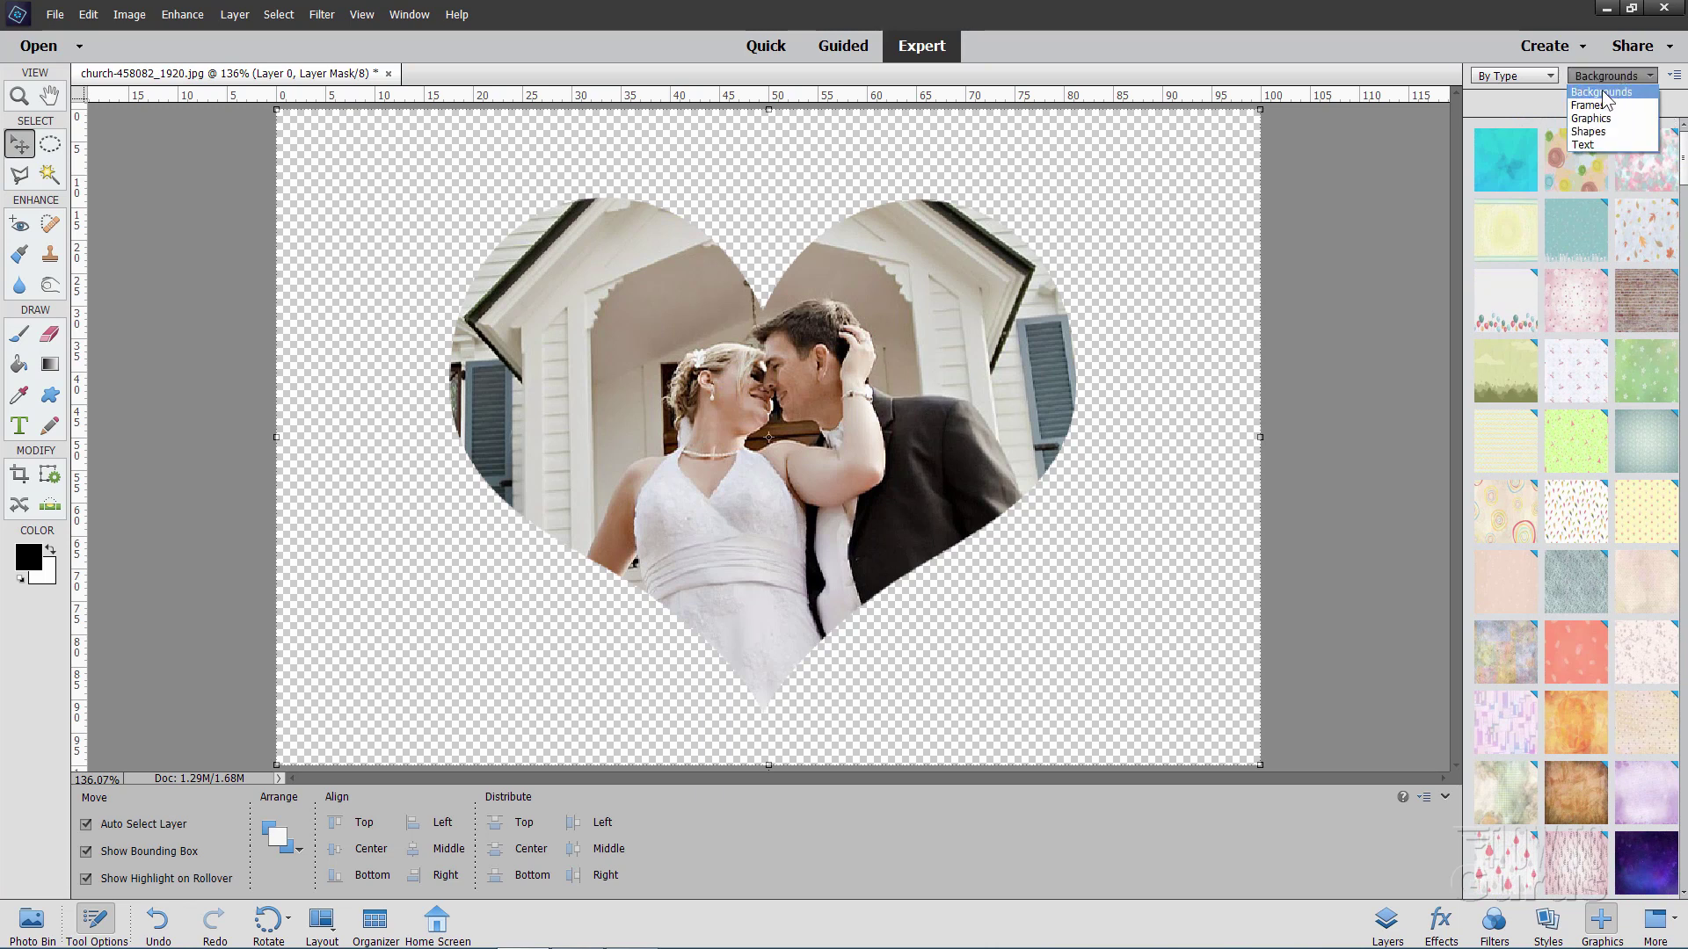
pyautogui.click(1607, 93)
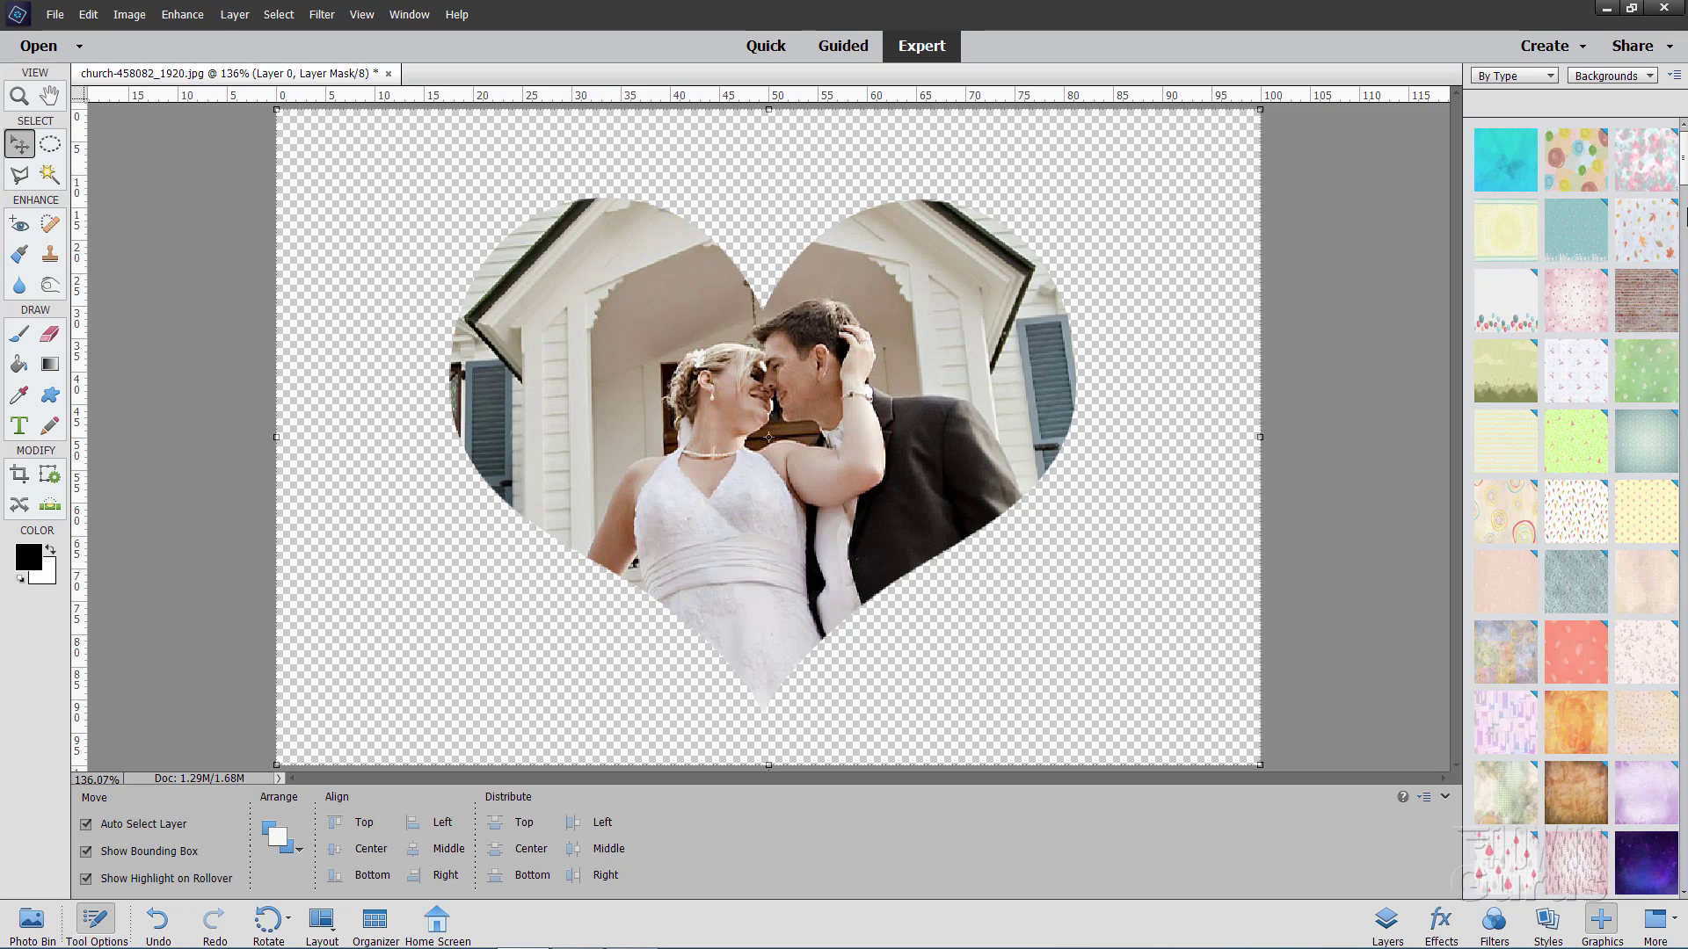
pyautogui.moveTo(1682, 171); pyautogui.dragTo(1682, 220)
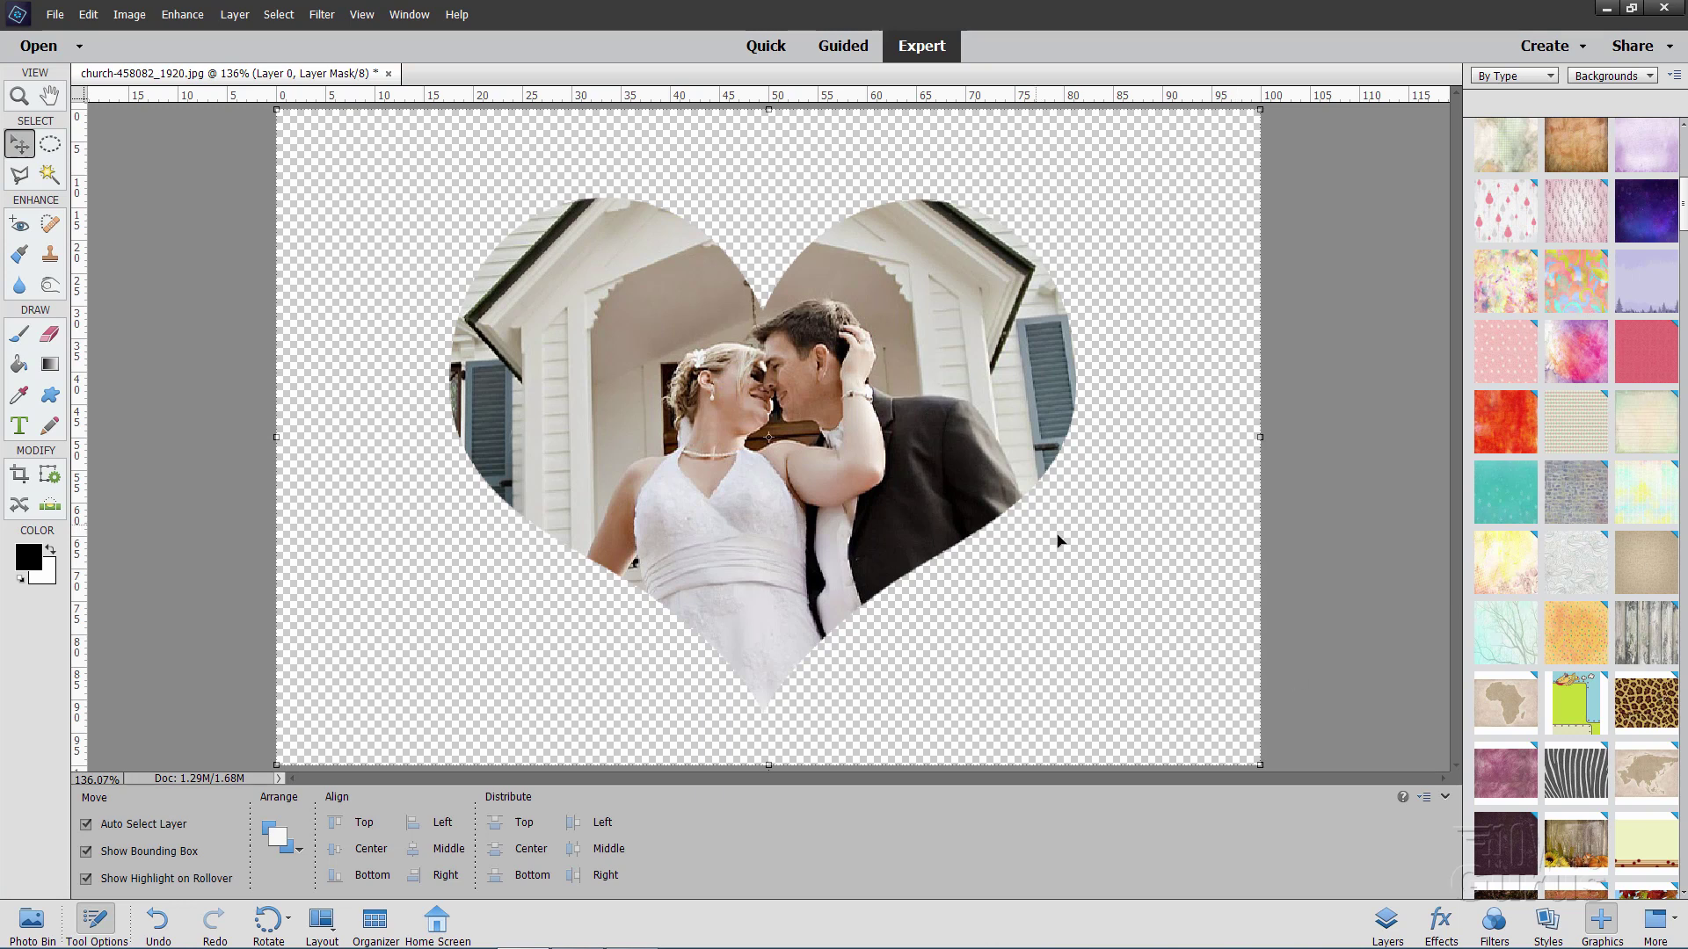
pyautogui.scroll(-1, 1684, 208)
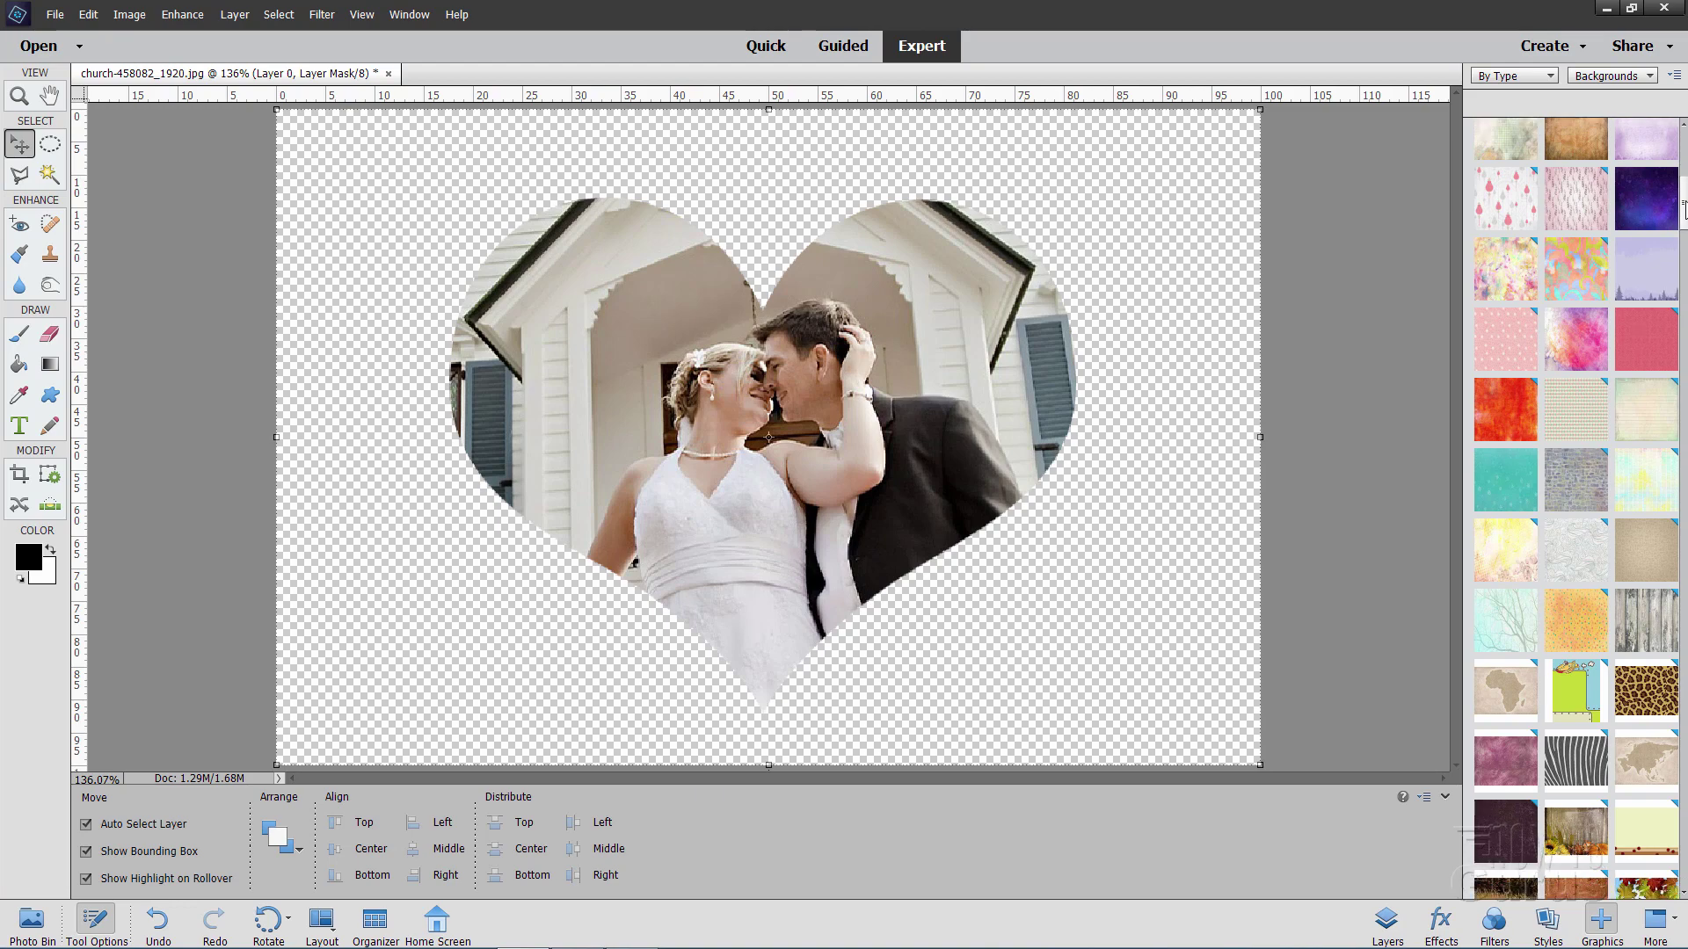
pyautogui.moveTo(1684, 221); pyautogui.dragTo(1684, 884)
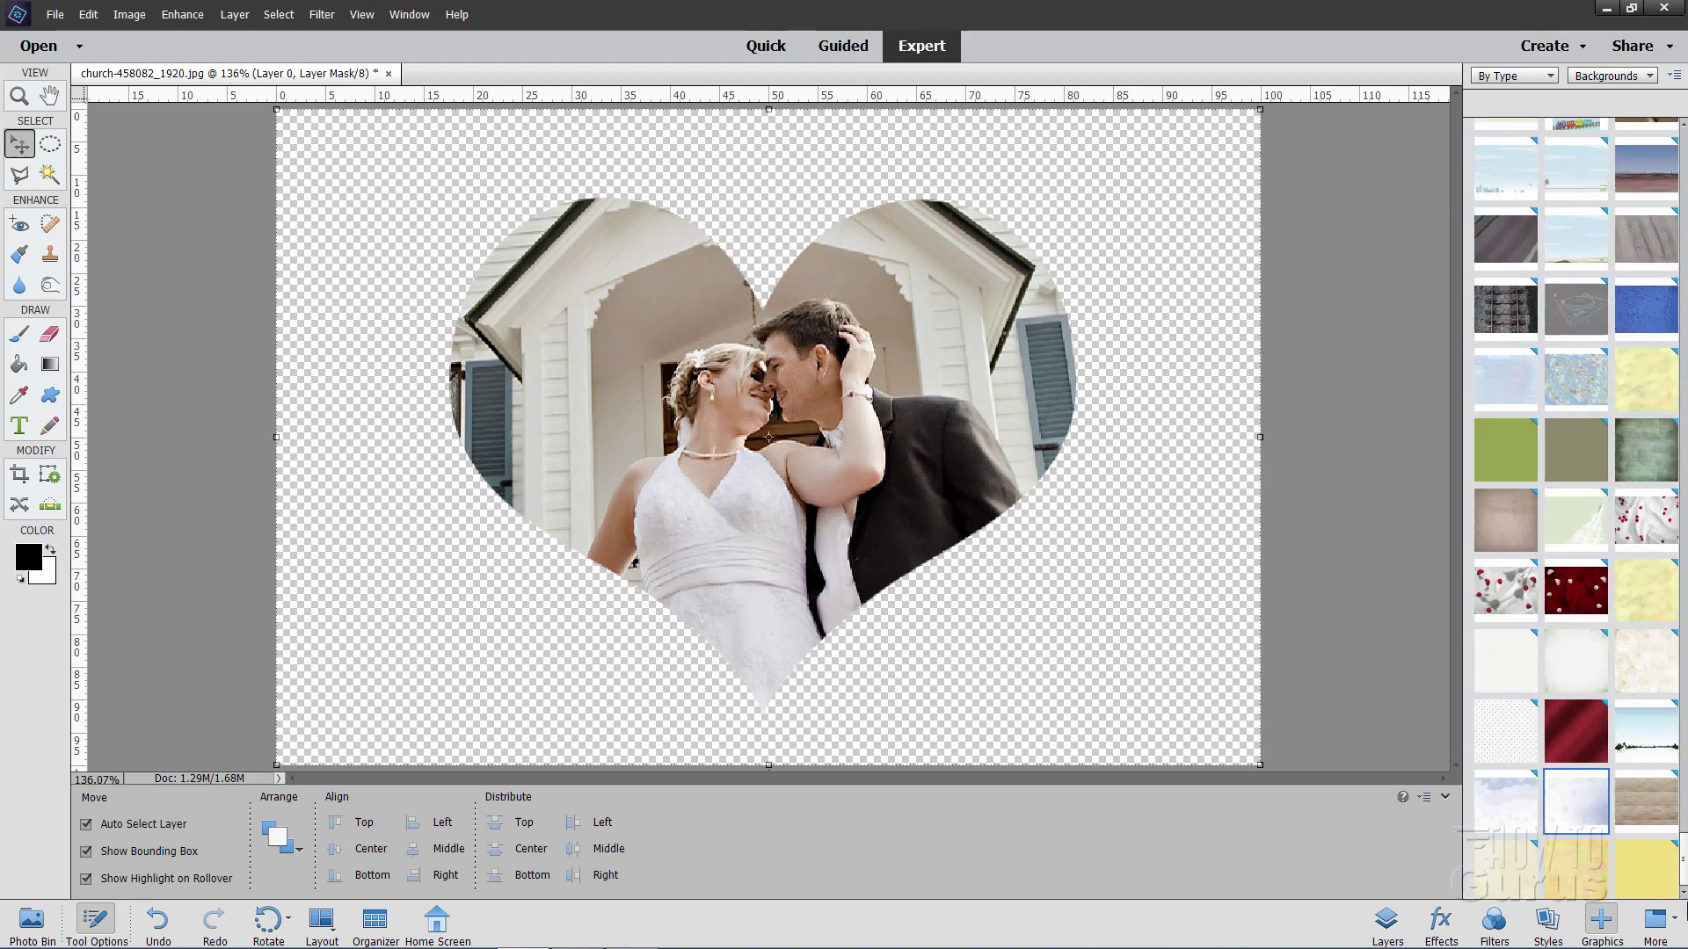
pyautogui.doubleClick(1579, 809)
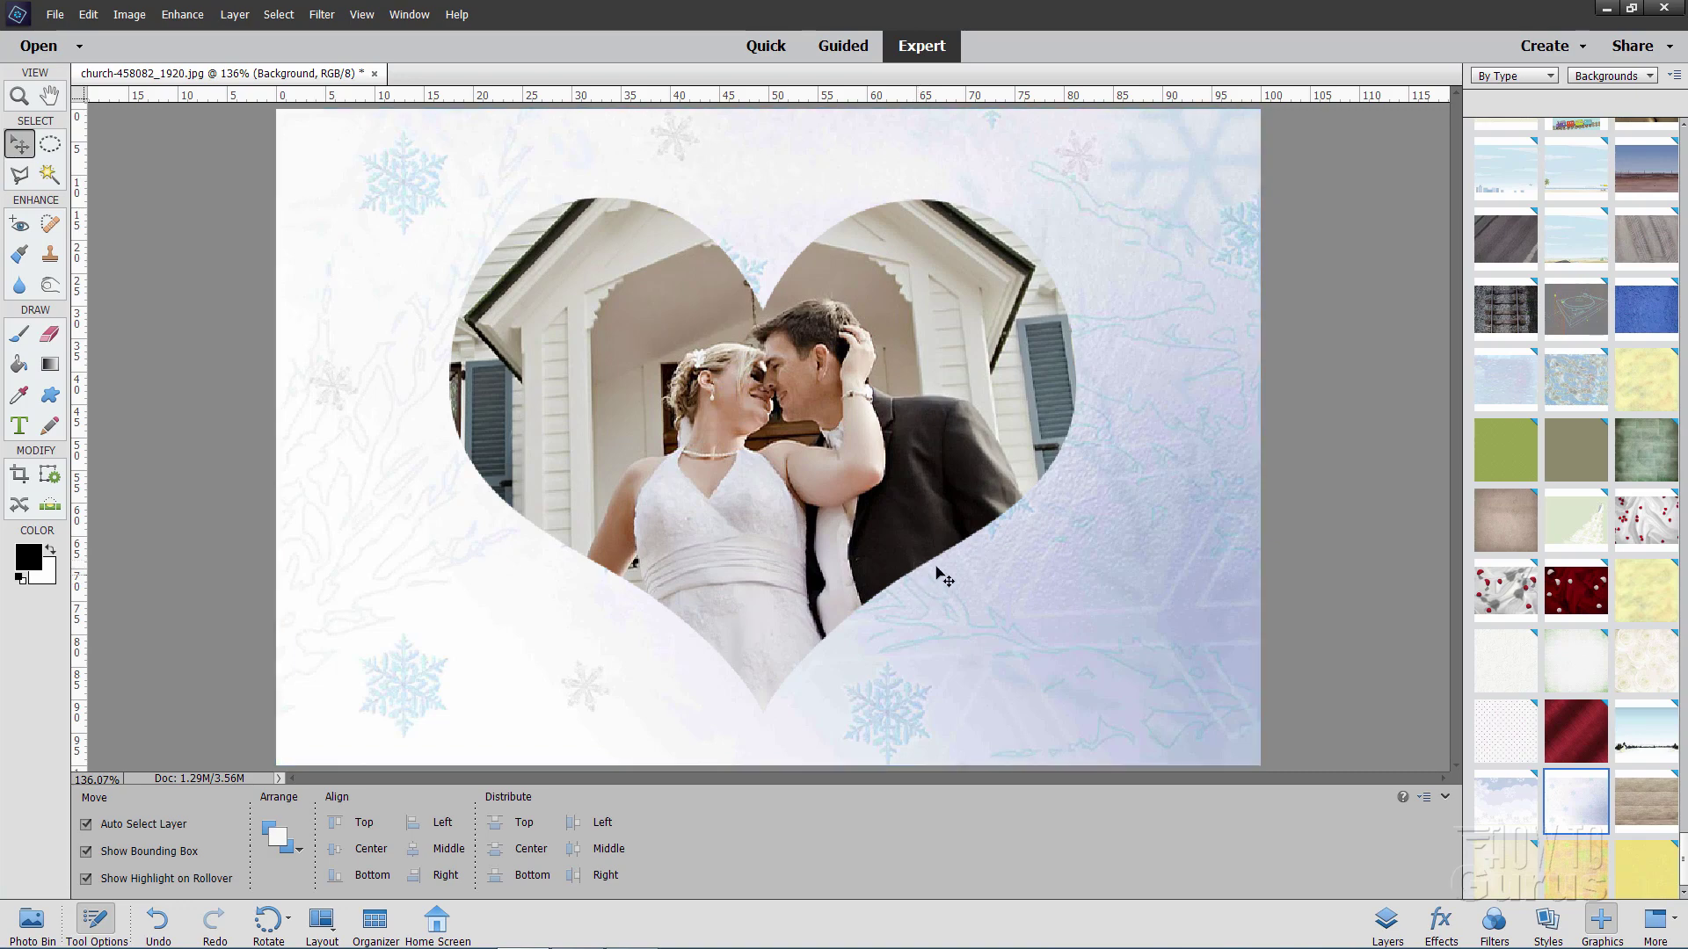
# Select the heart mask thumbnail of Layer 0 in the Layers panel
pyautogui.click(1387, 918)
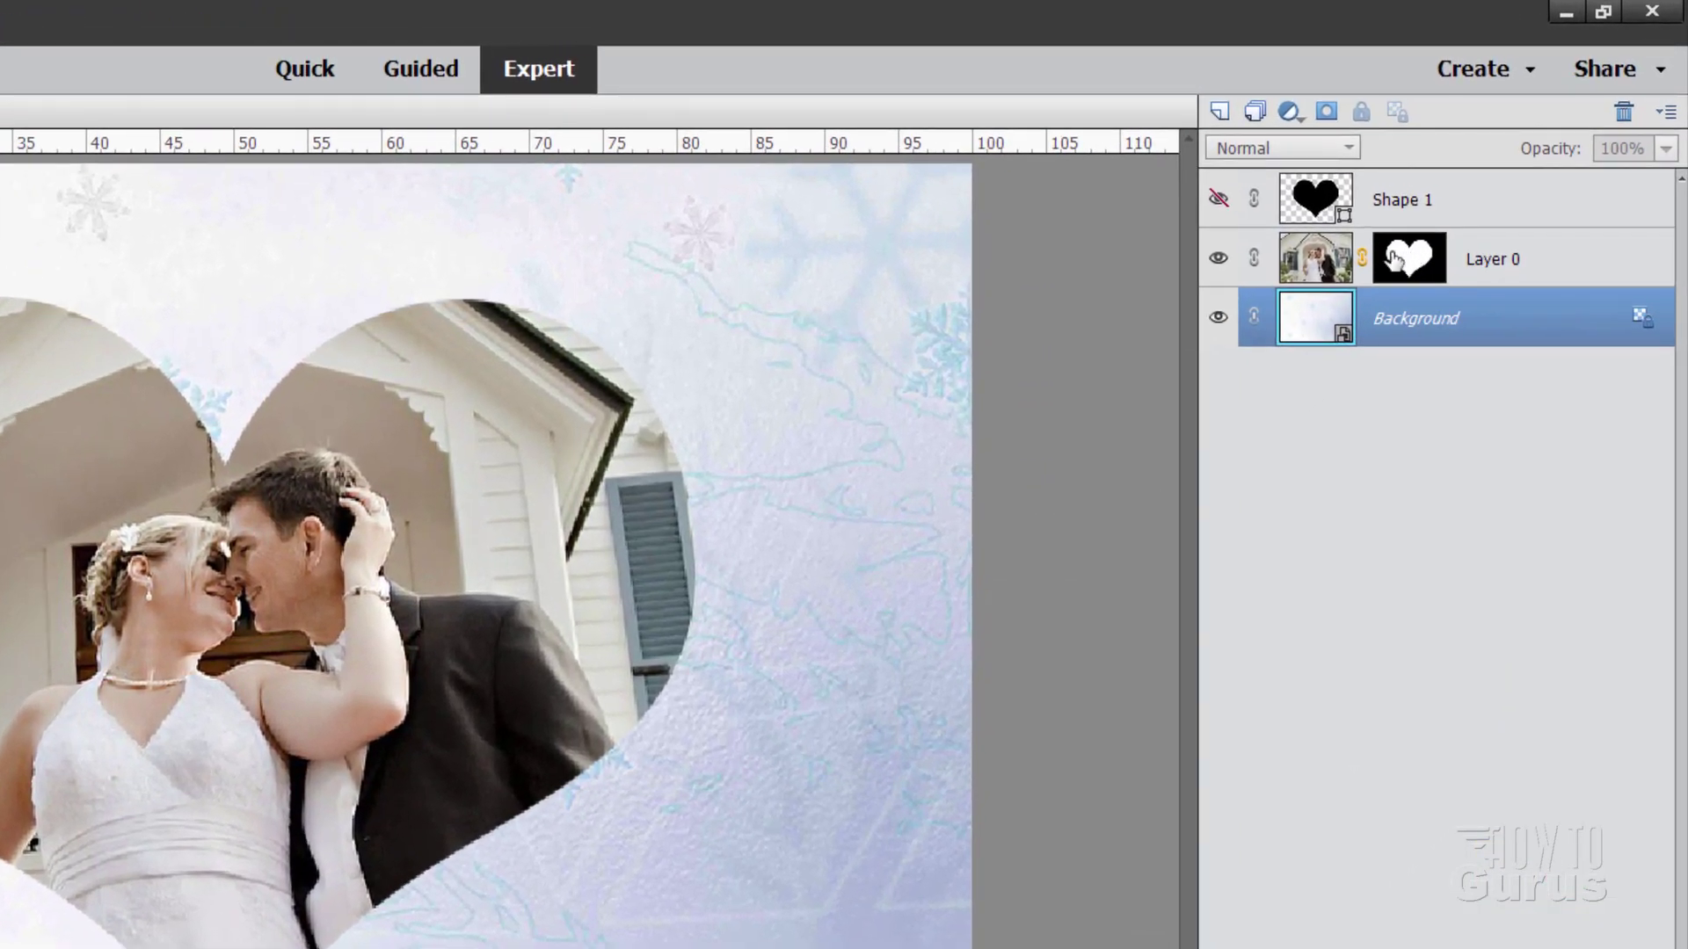
pyautogui.click(1371, 283)
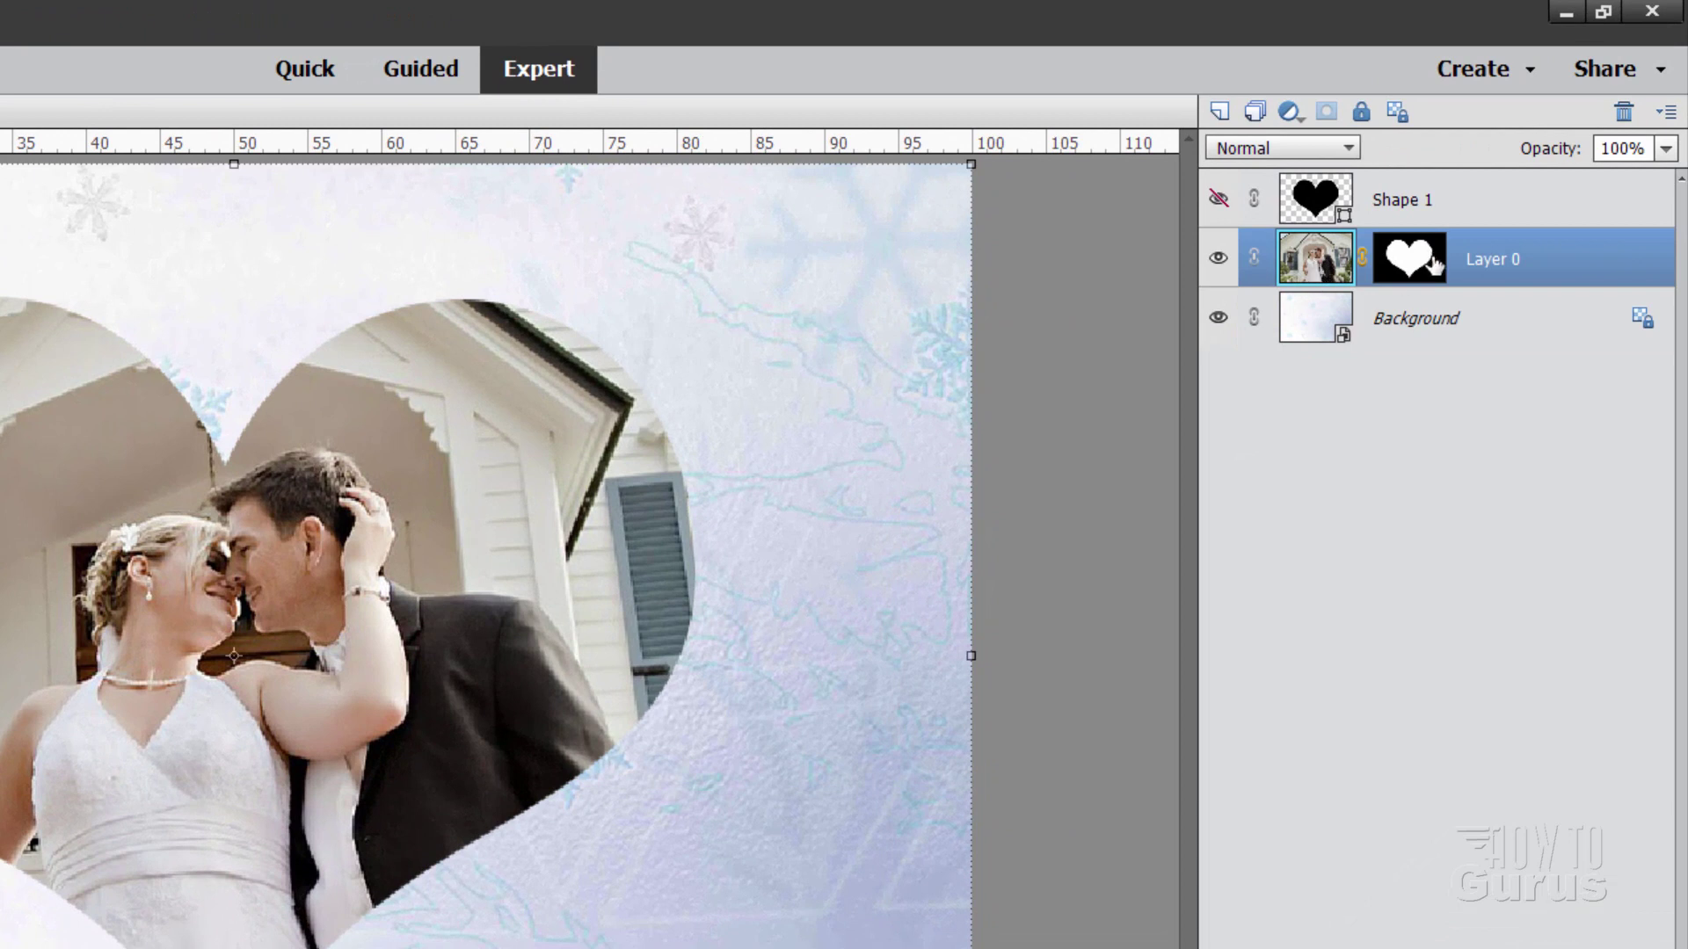
pyautogui.click(1411, 279)
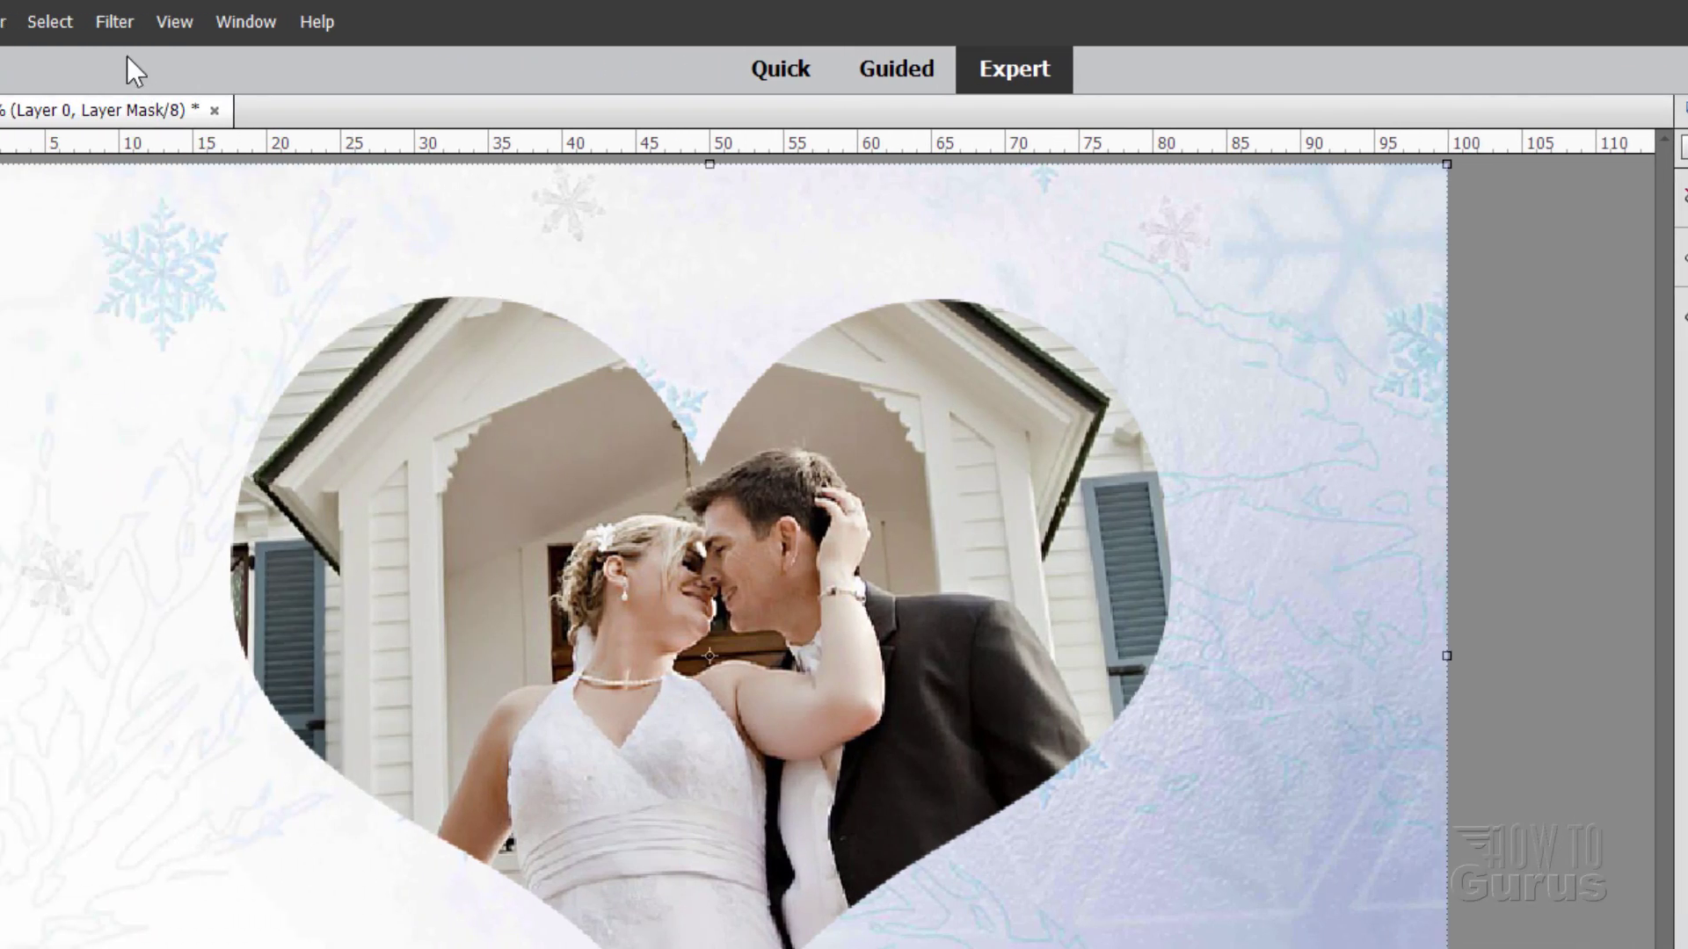
# Blur the heart mask with a 12-pixel Gaussian Blur radius
pyautogui.click(115, 22)
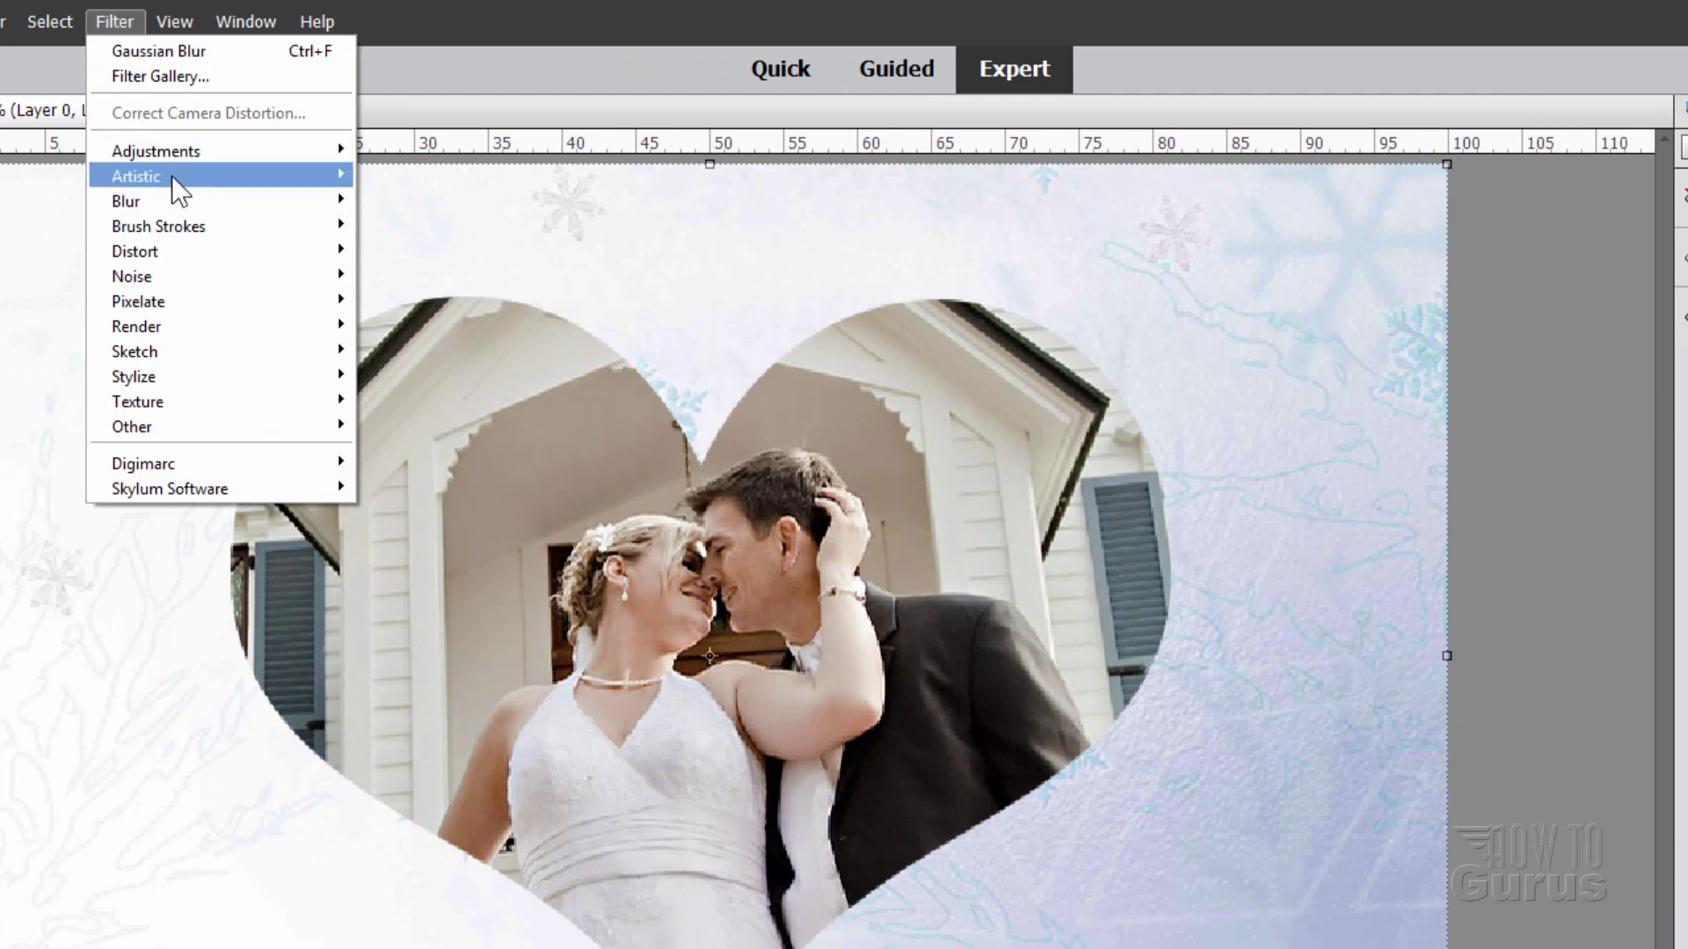
pyautogui.moveTo(173, 180)
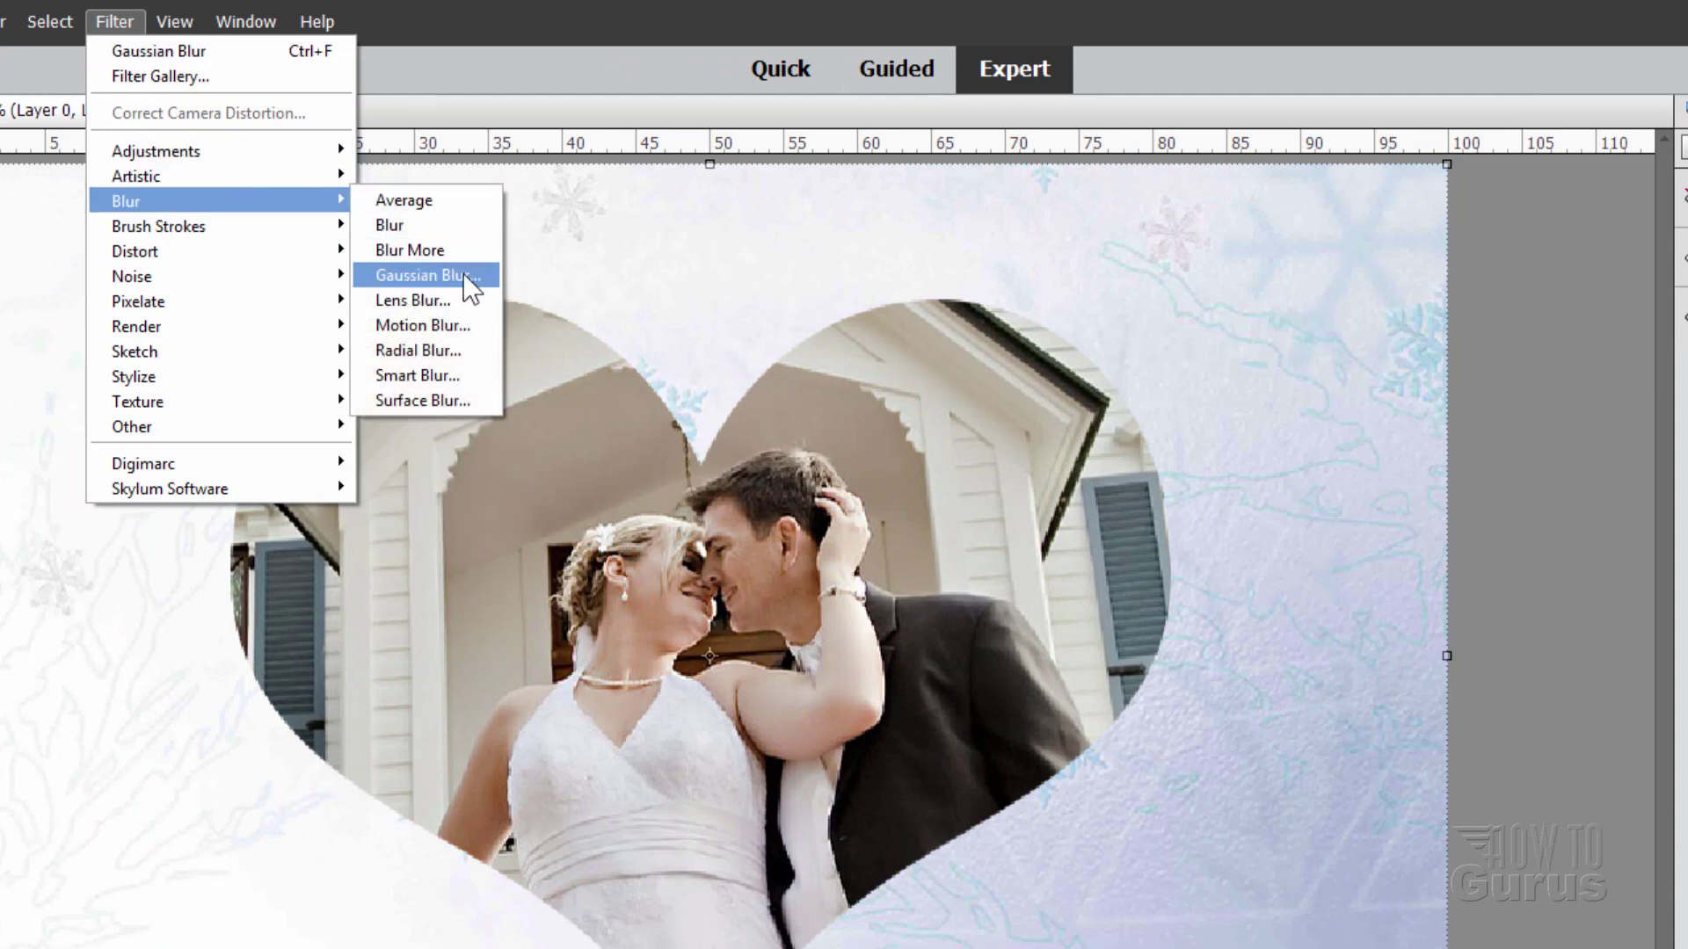
pyautogui.click(463, 275)
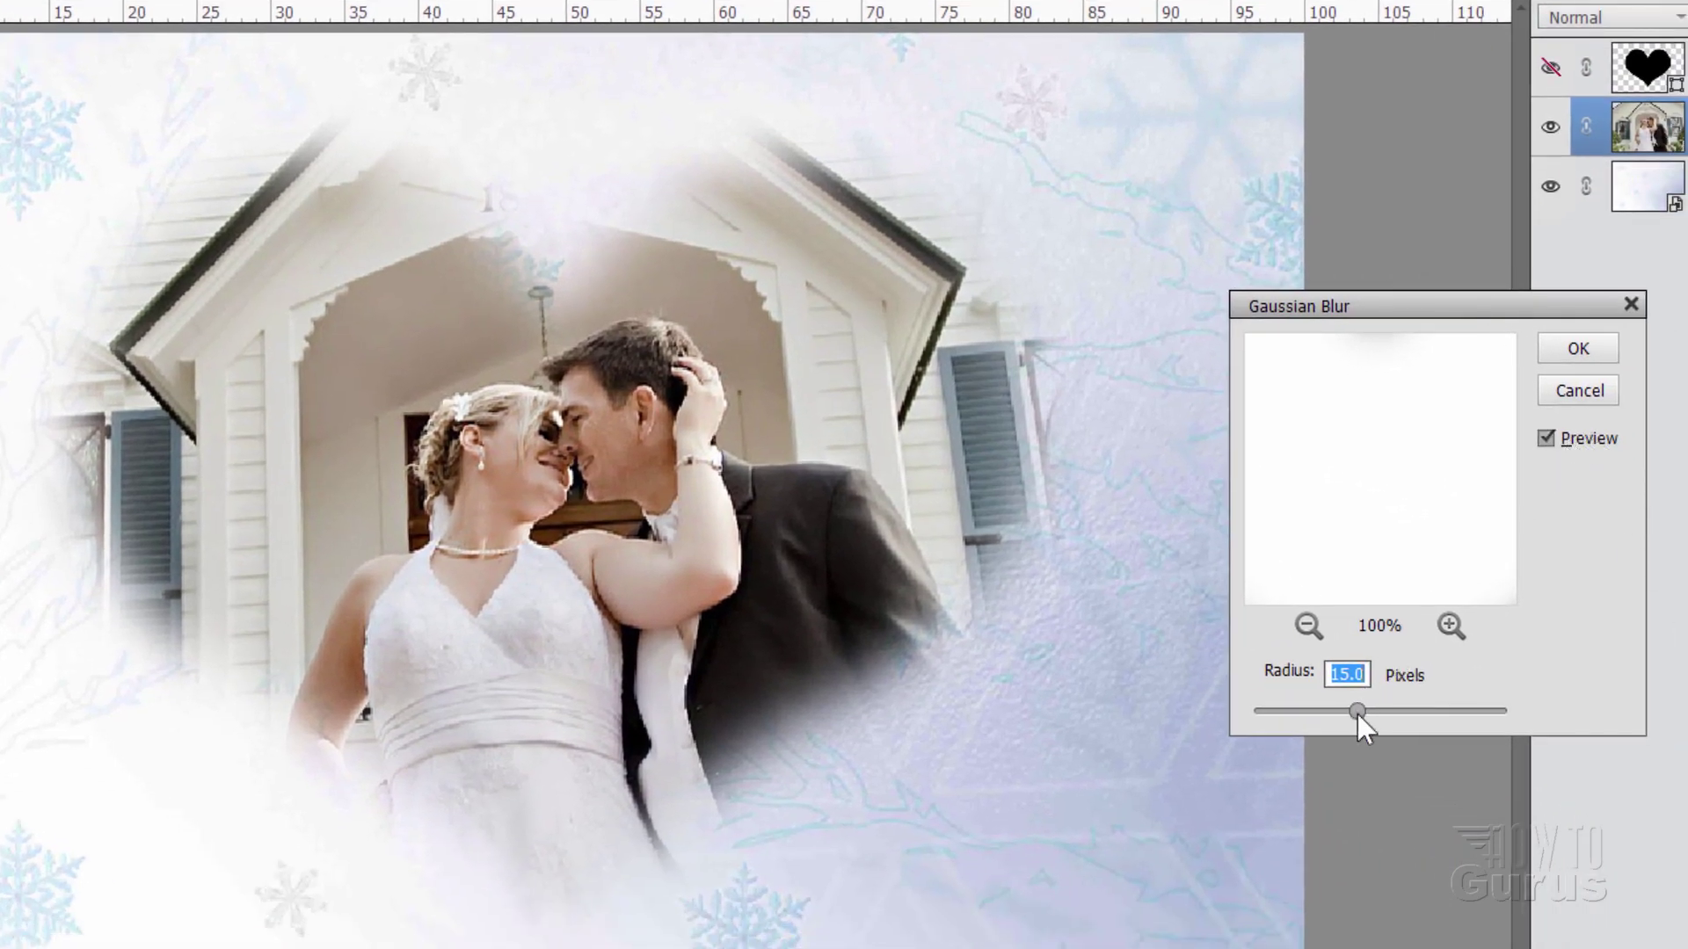
pyautogui.moveTo(1357, 714)
pyautogui.mouseDown()
pyautogui.moveTo(1284, 714)
pyautogui.moveTo(1377, 708)
pyautogui.moveTo(1345, 710)
pyautogui.mouseUp()
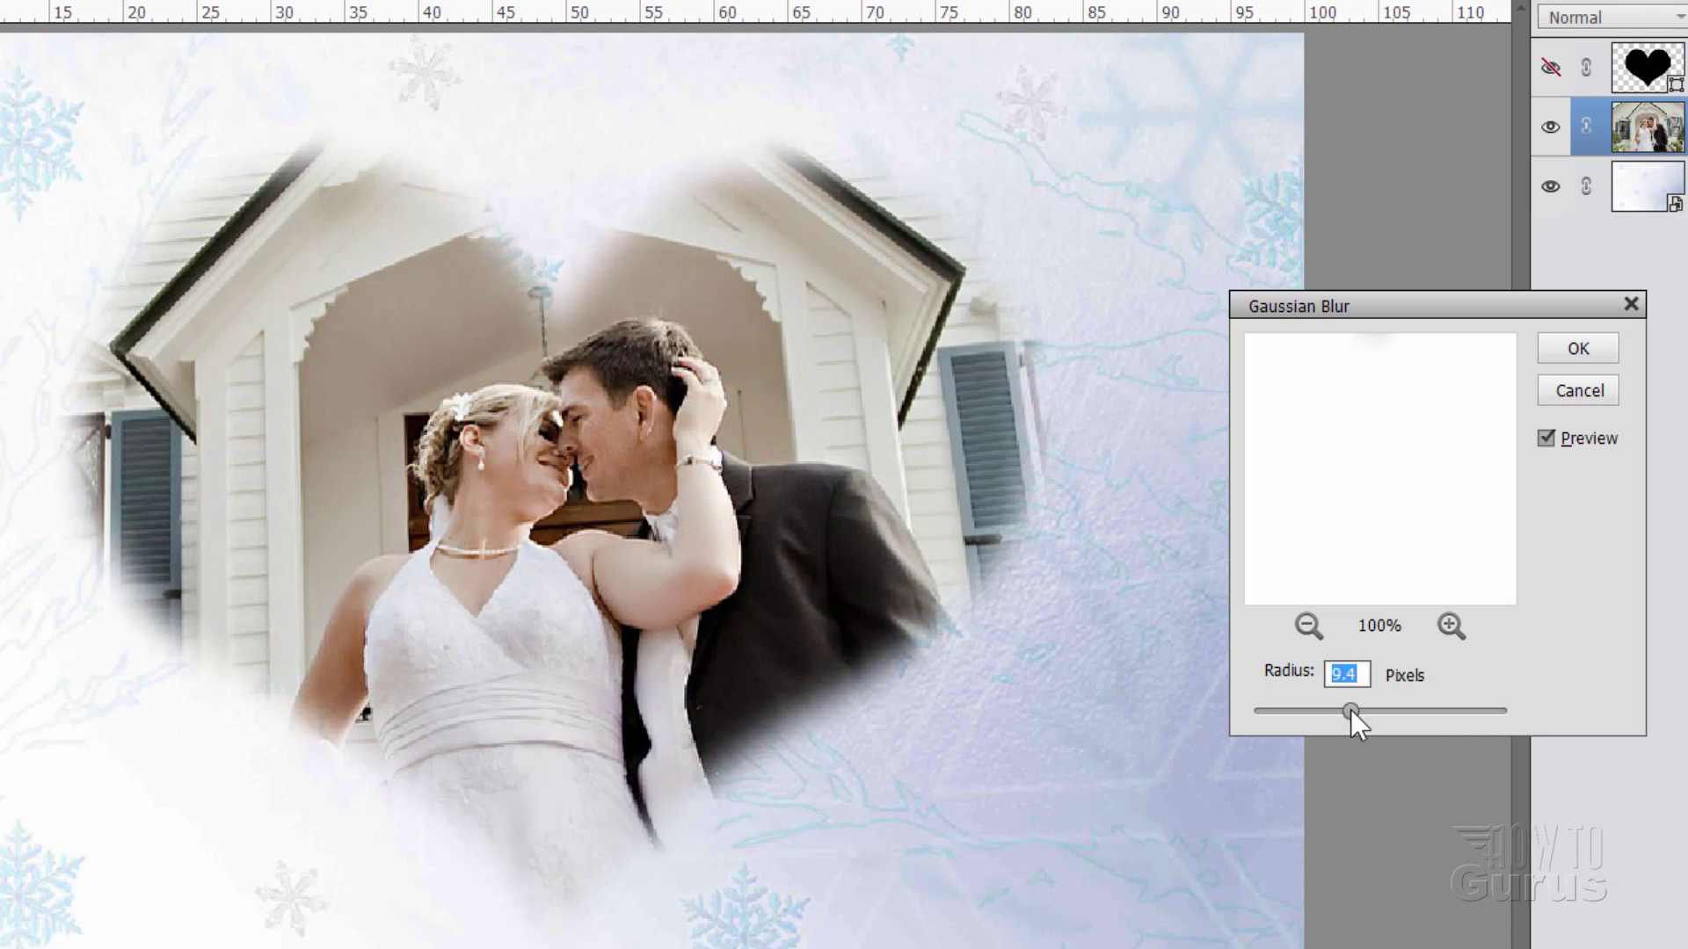
pyautogui.moveTo(1353, 710); pyautogui.dragTo(1357, 710)
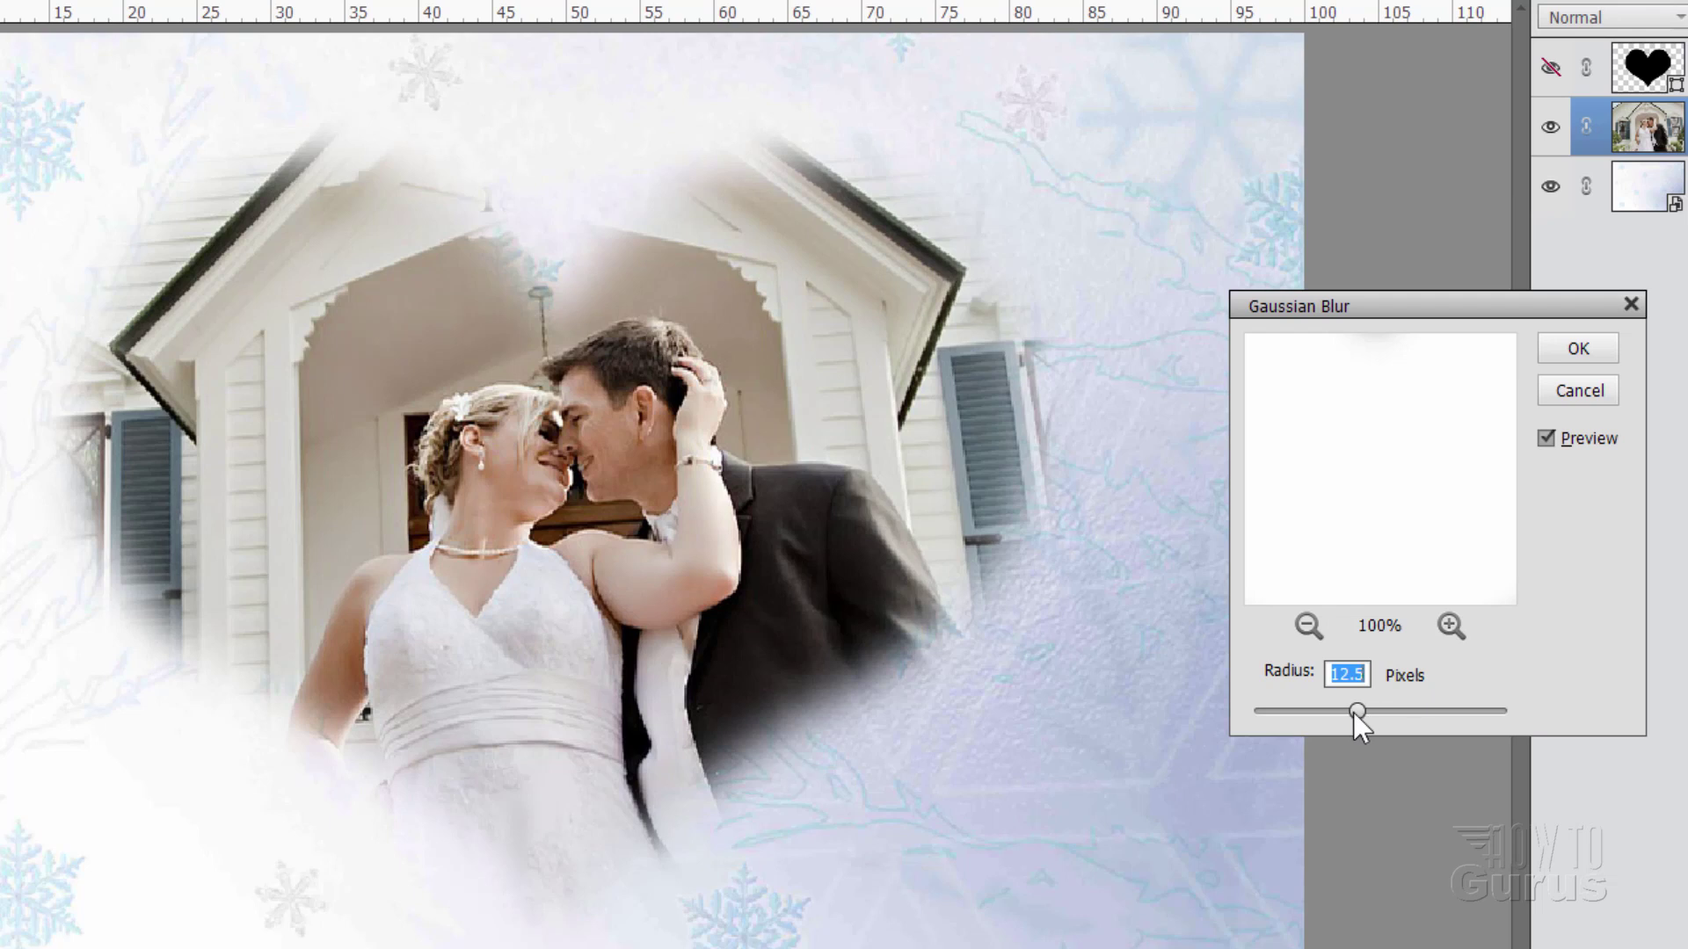
pyautogui.moveTo(1345, 709); pyautogui.dragTo(1342, 709)
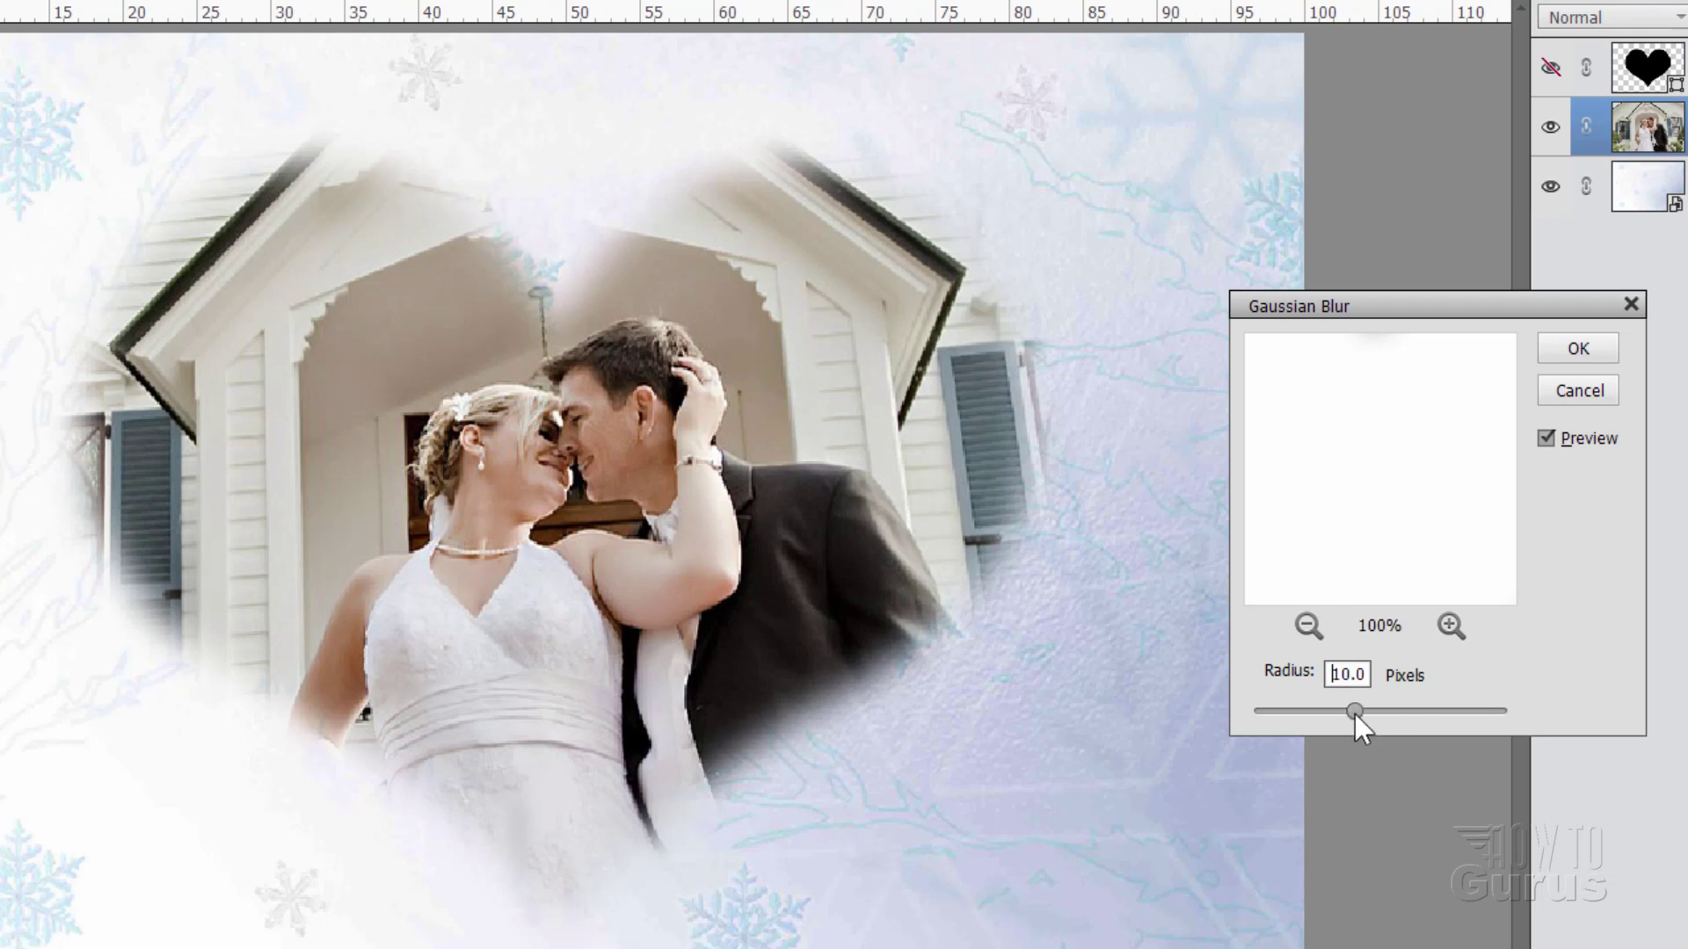
pyautogui.moveTo(1358, 714); pyautogui.dragTo(1355, 712)
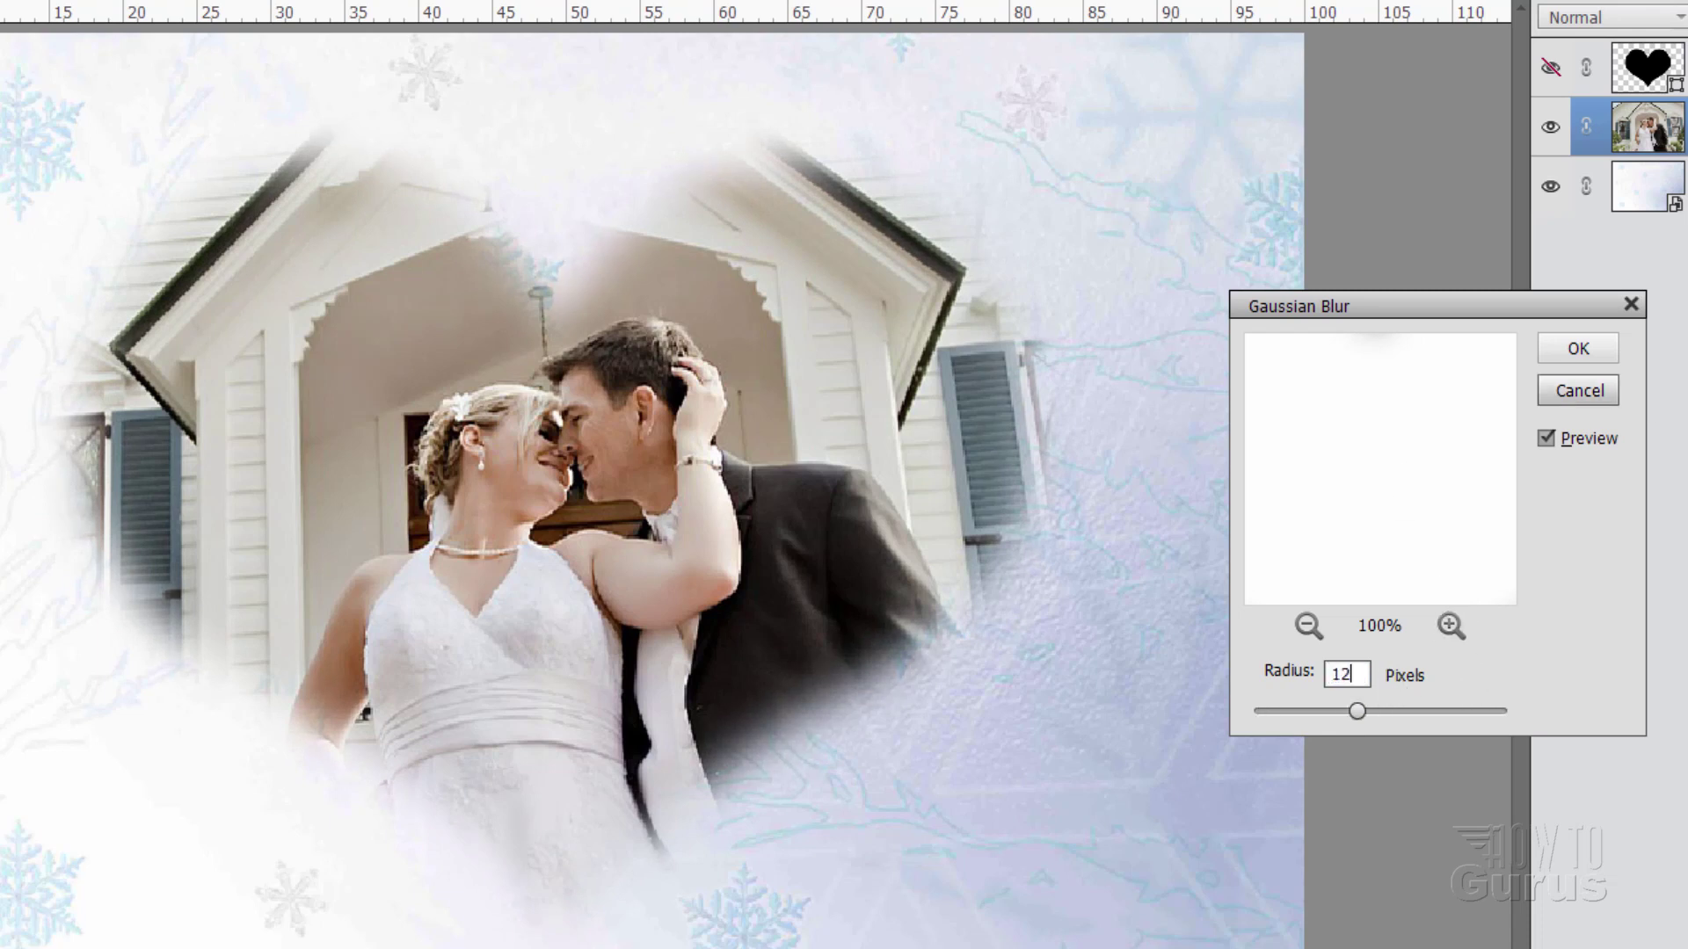
pyautogui.click(1584, 350)
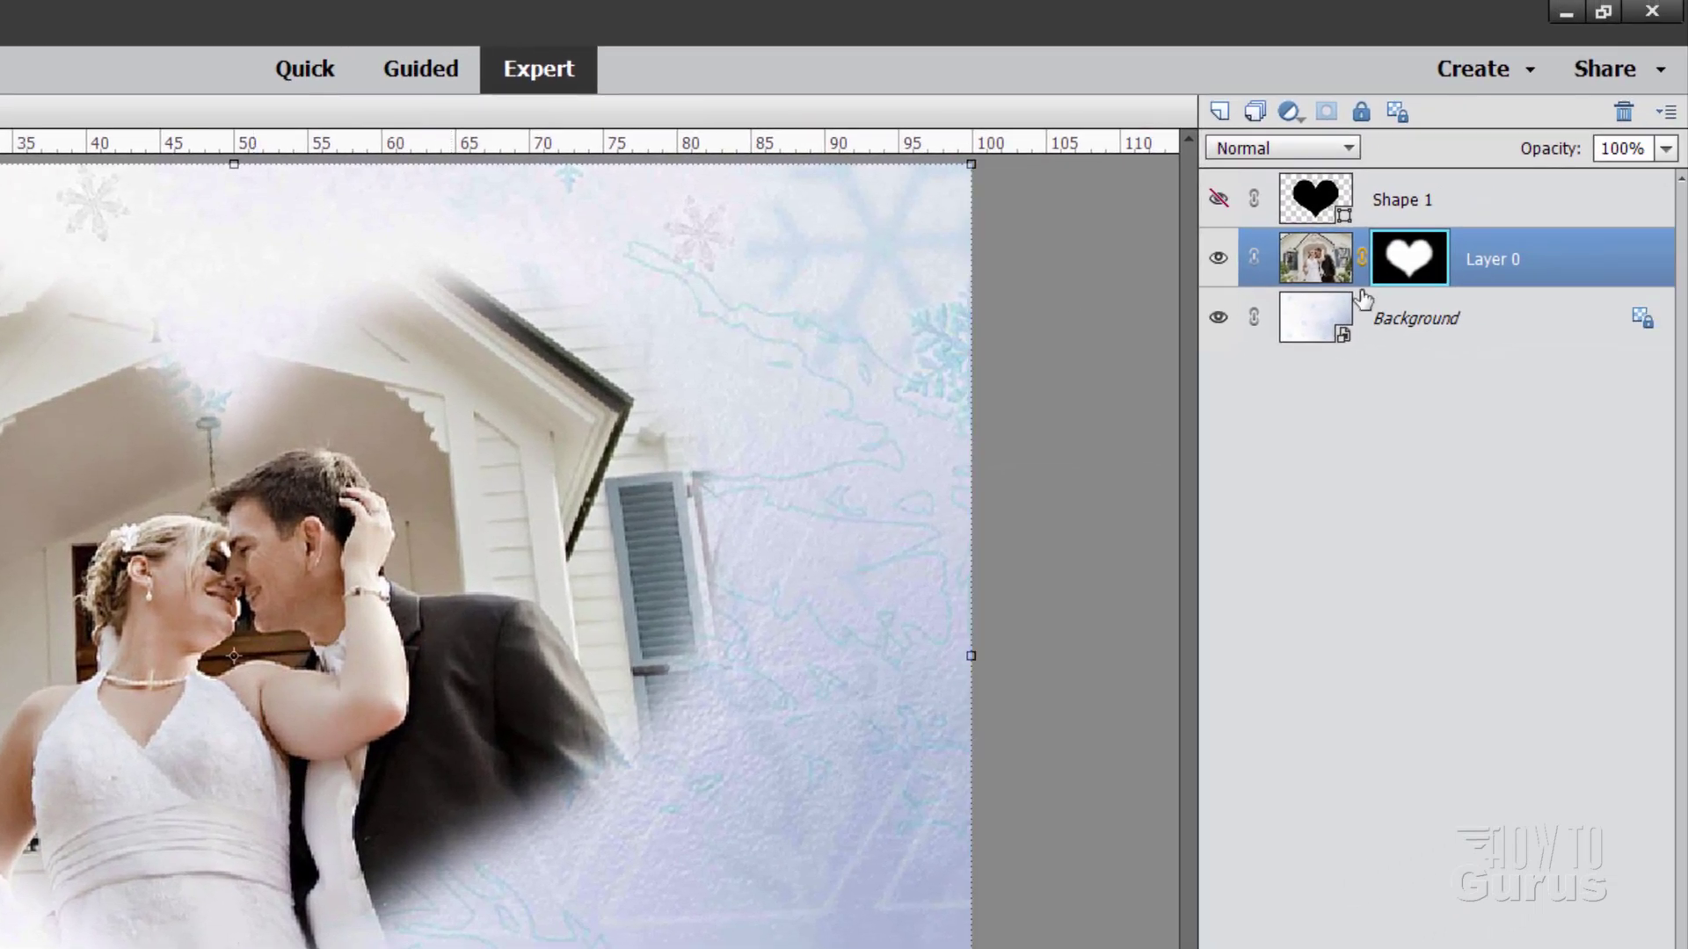
pyautogui.rightClick(1412, 272)
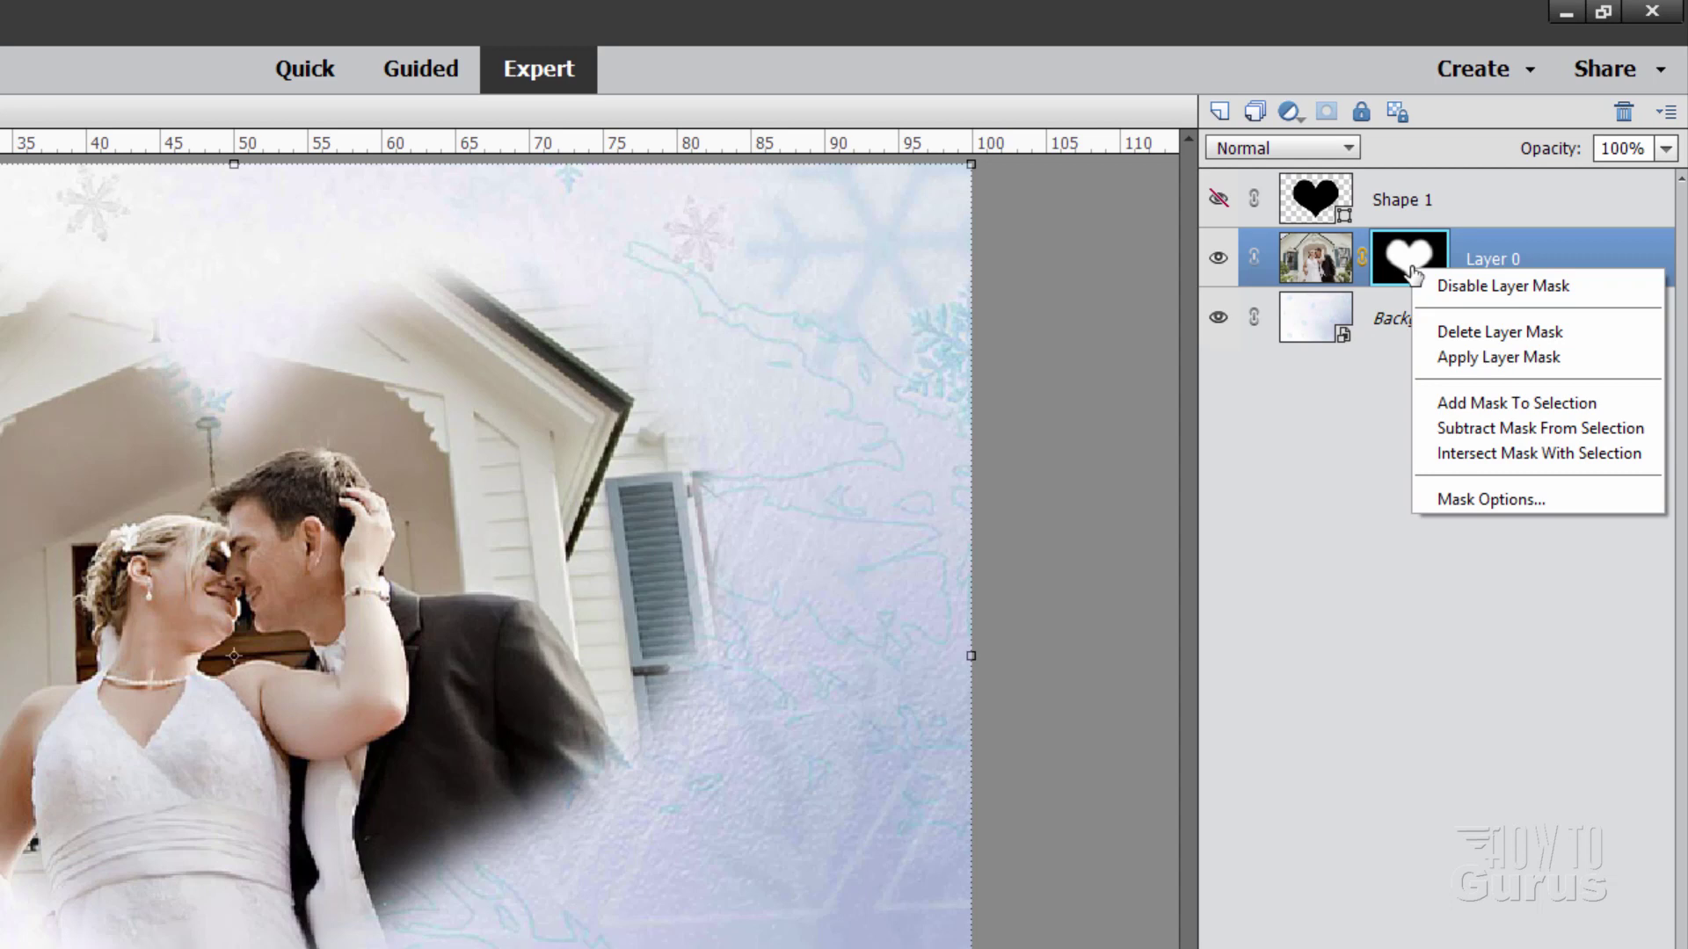
pyautogui.click(1447, 284)
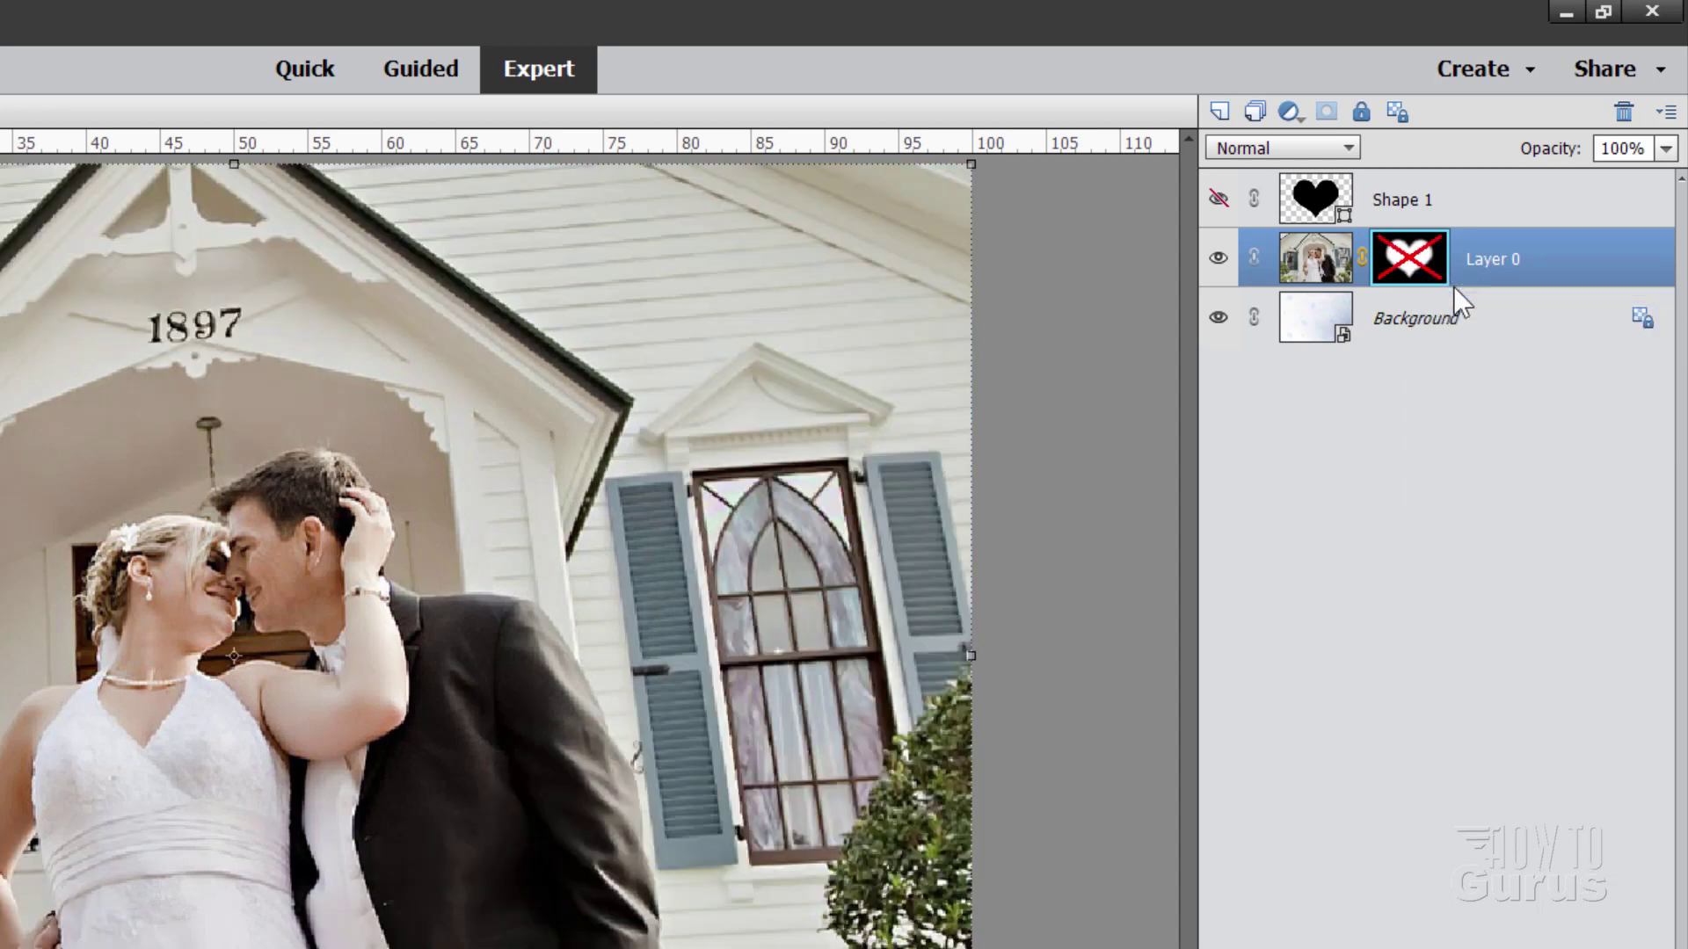
pyautogui.rightClick(1421, 266)
pyautogui.click(1444, 274)
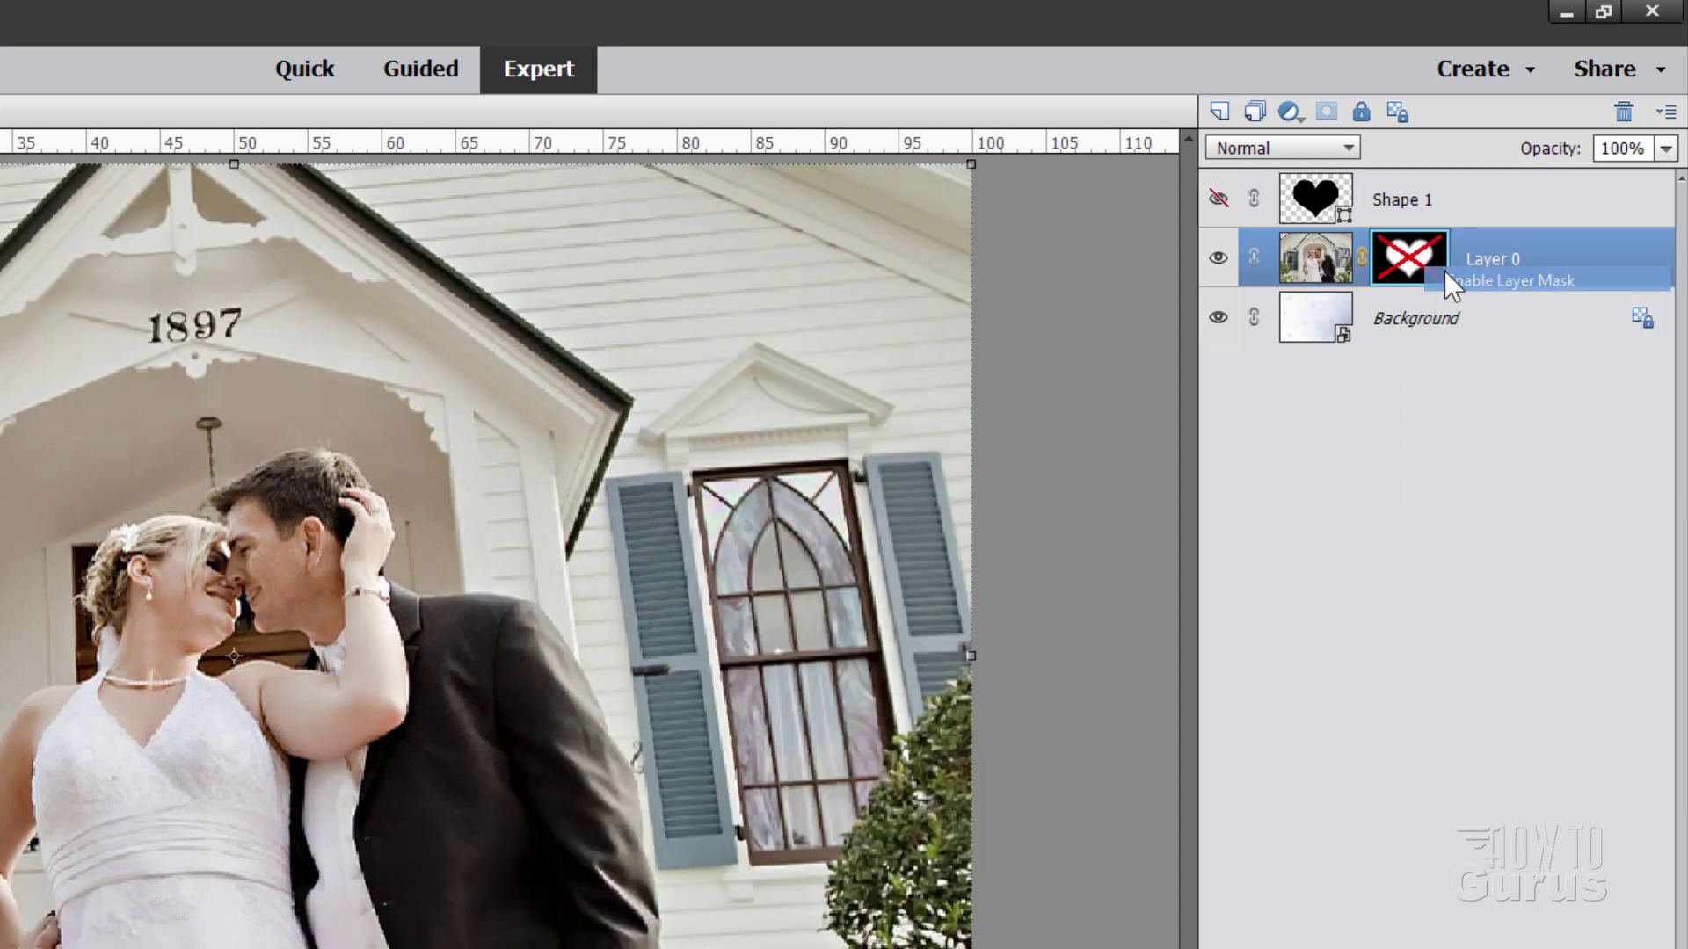